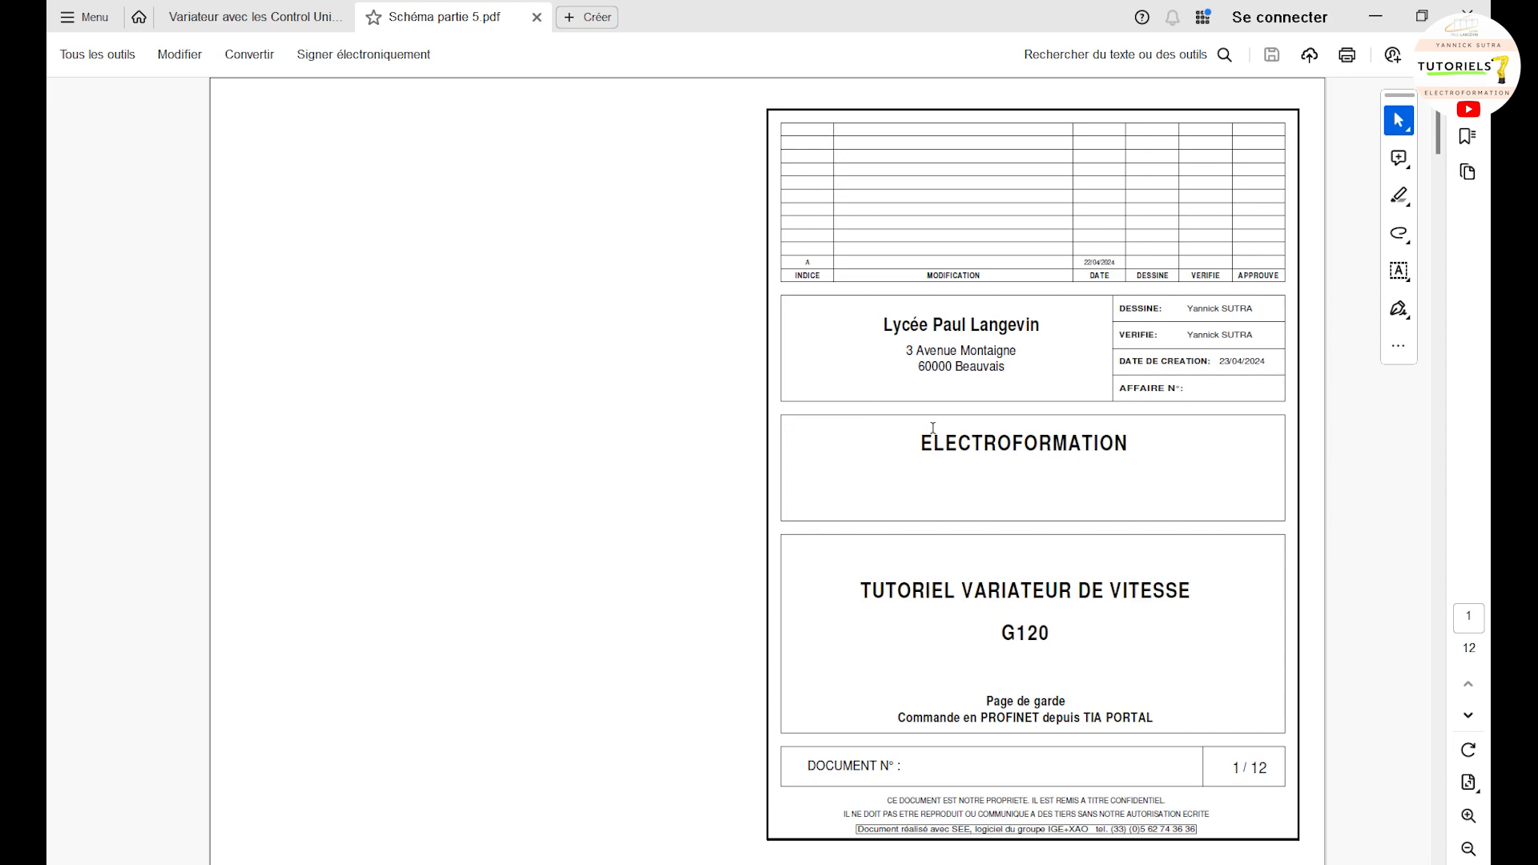
Step: Examine the G120 drive's power module wiring and both control unit pages in the schematic PDF, including the PROFINET ports
scroll(930, 423, down, 1)
scroll(930, 425, down, 1)
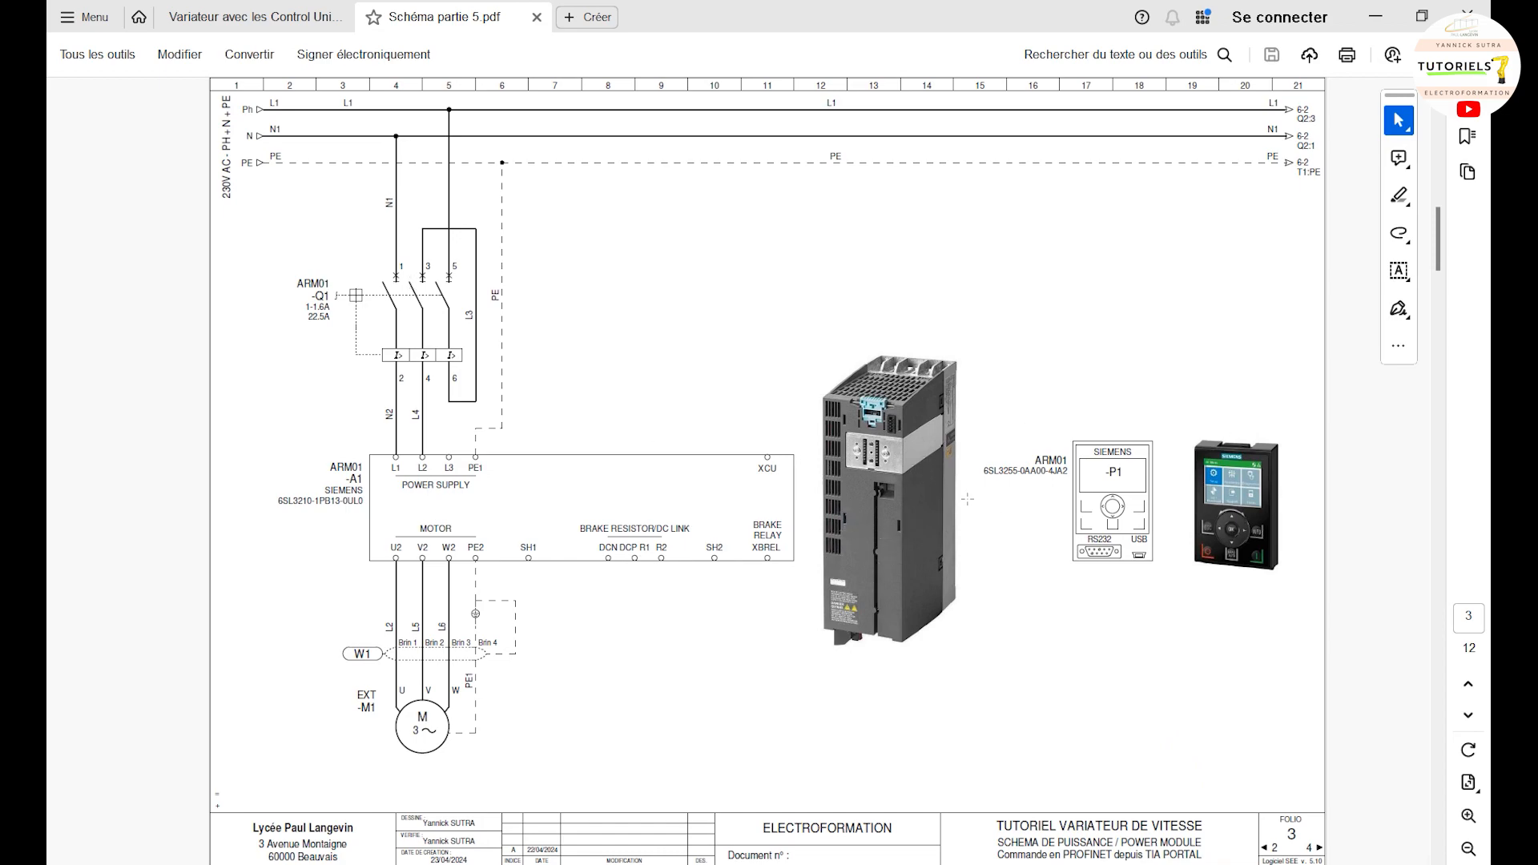
scroll(566, 439, down, 2)
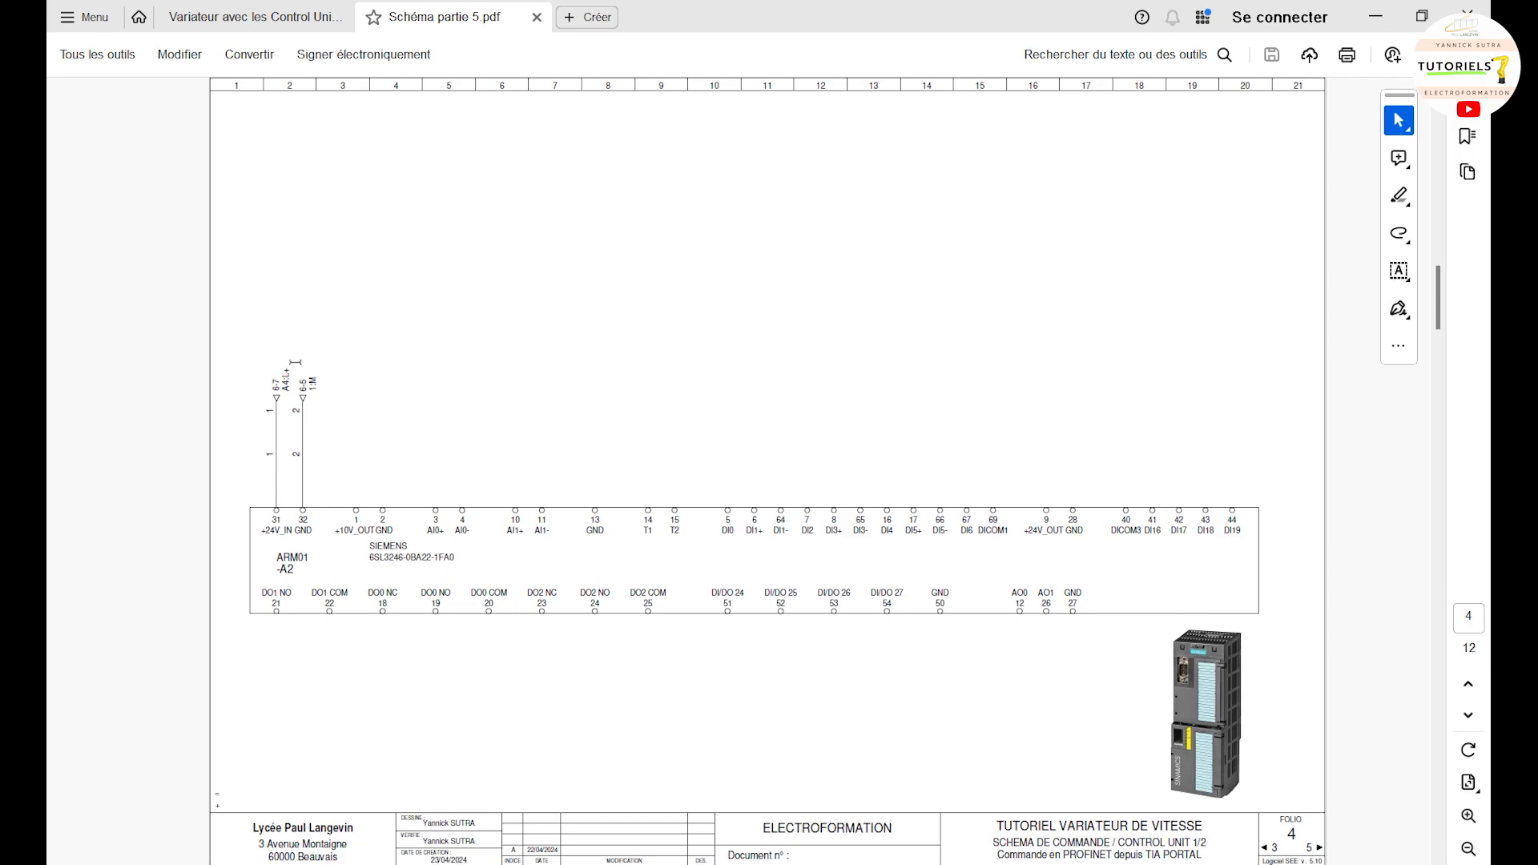
scroll(467, 494, up, 1)
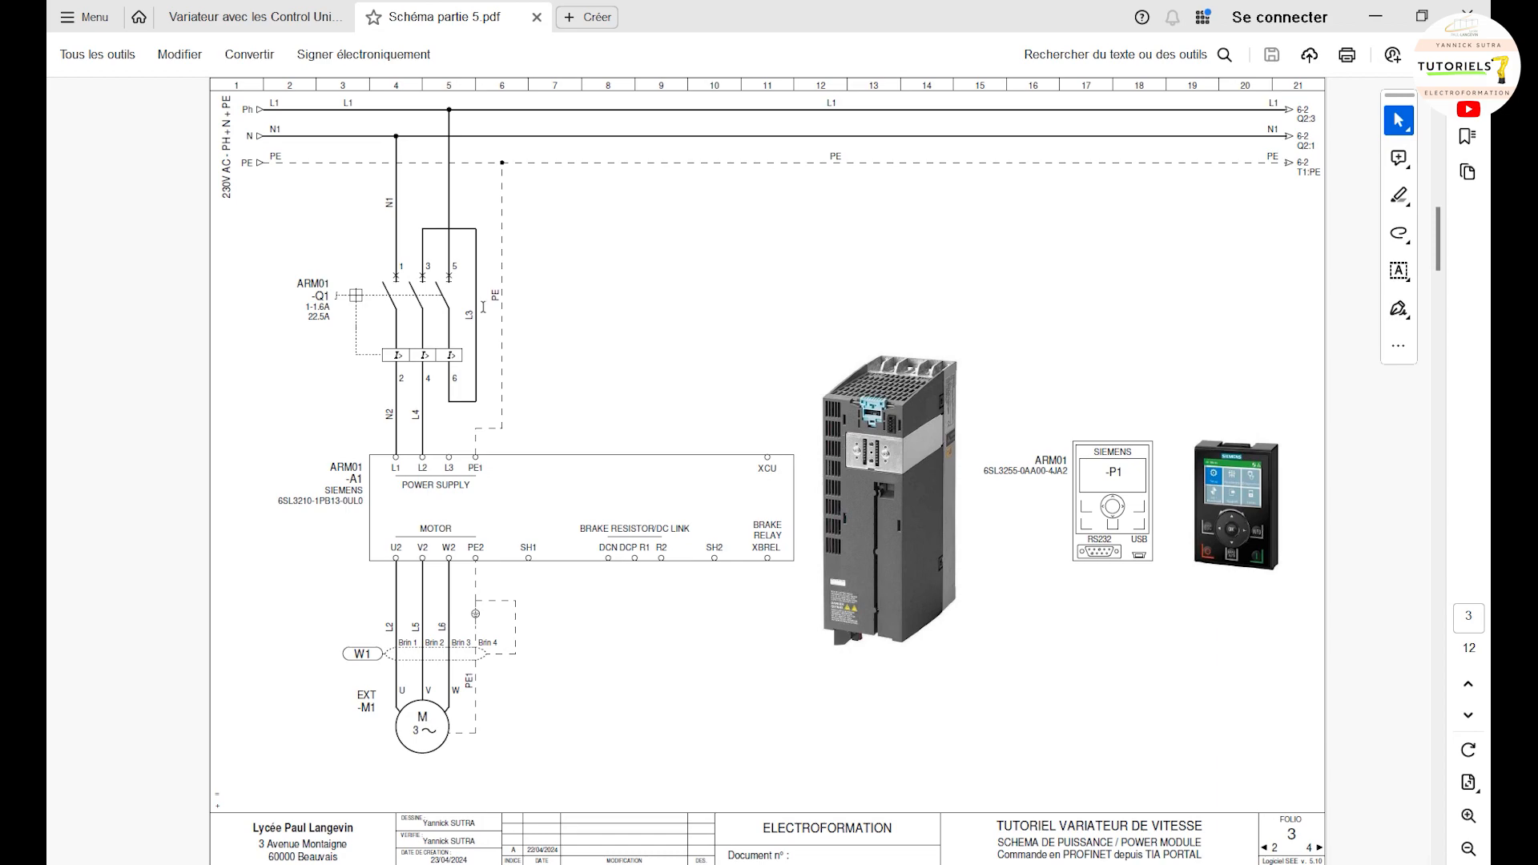
scroll(587, 365, up, 1)
scroll(588, 368, down, 2)
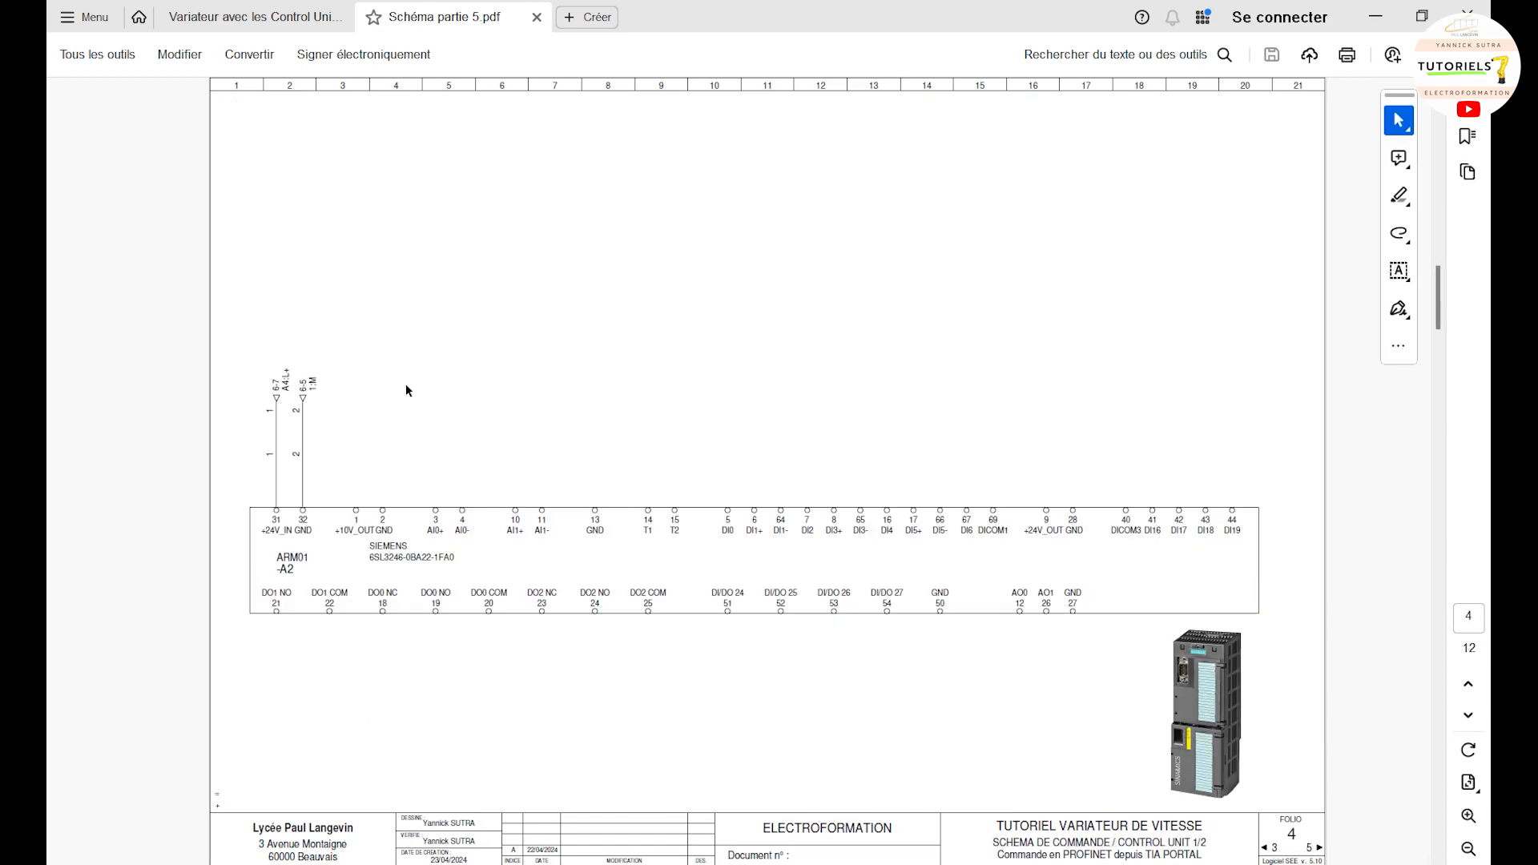
scroll(334, 401, up, 1)
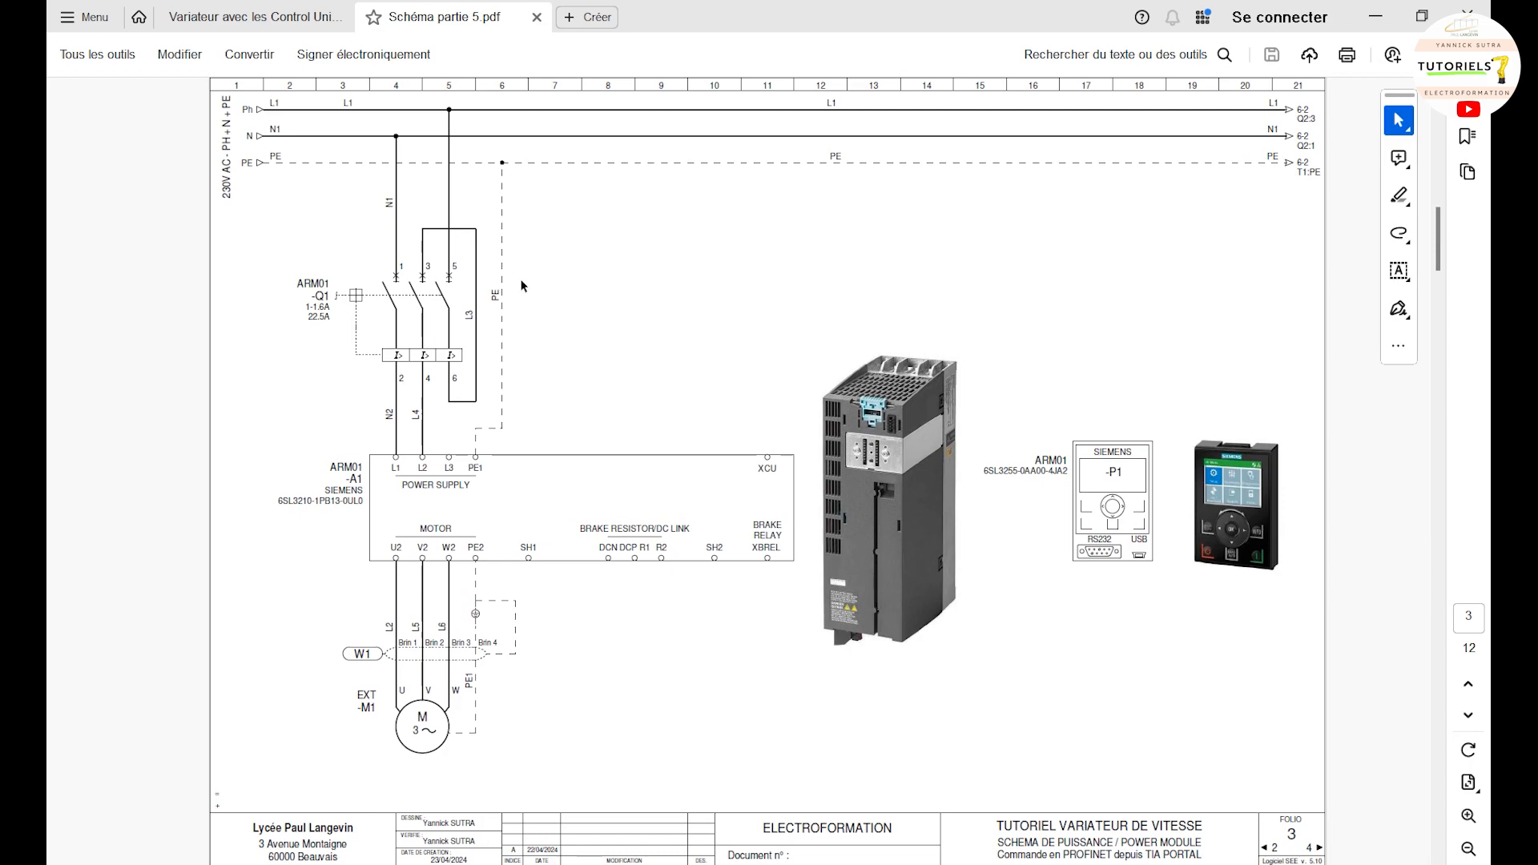
scroll(948, 455, down, 1)
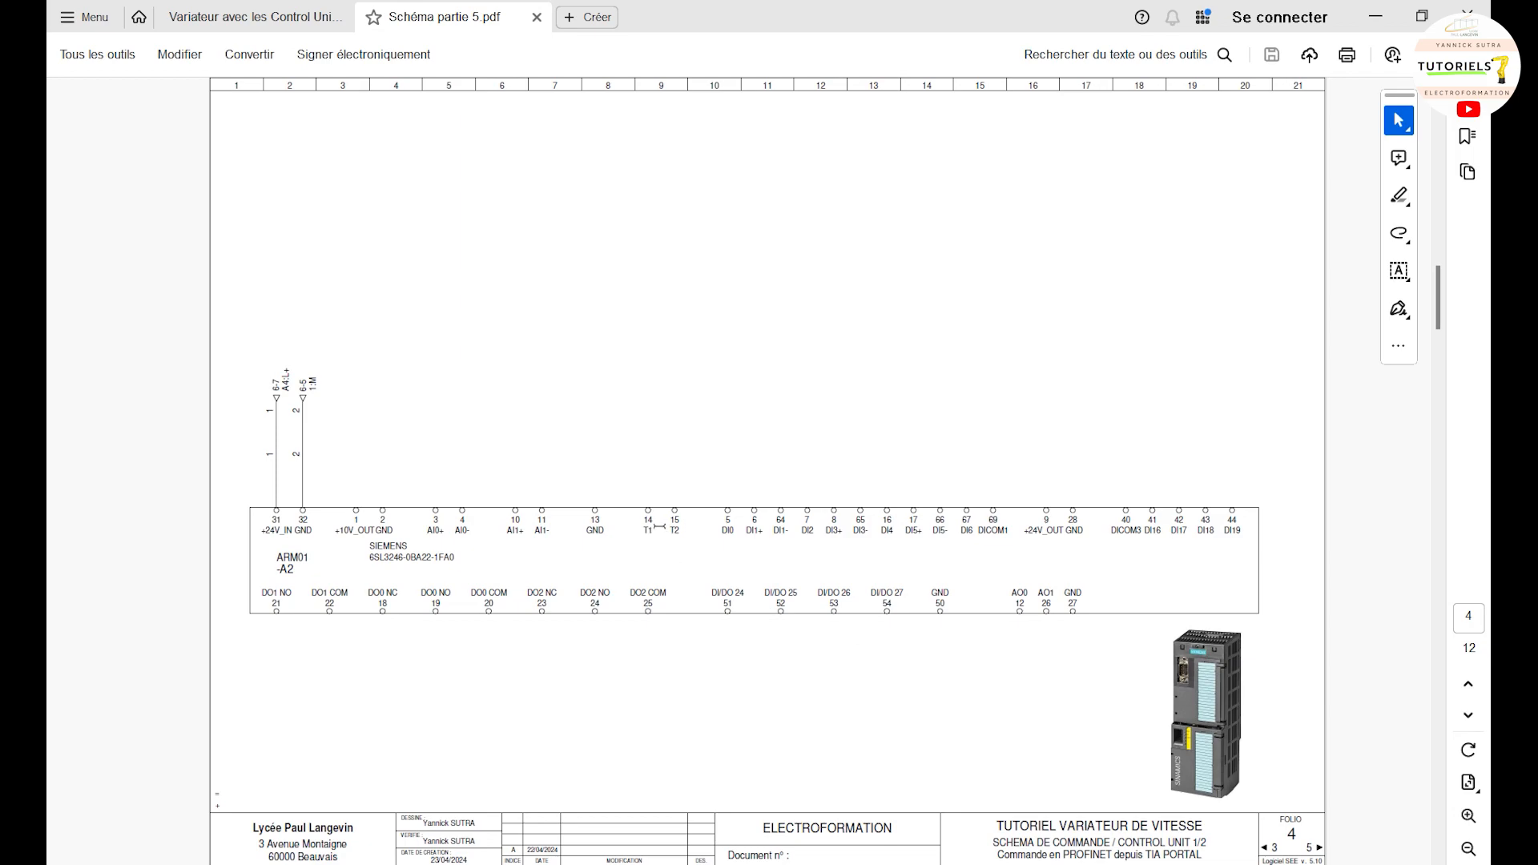
scroll(815, 552, down, 1)
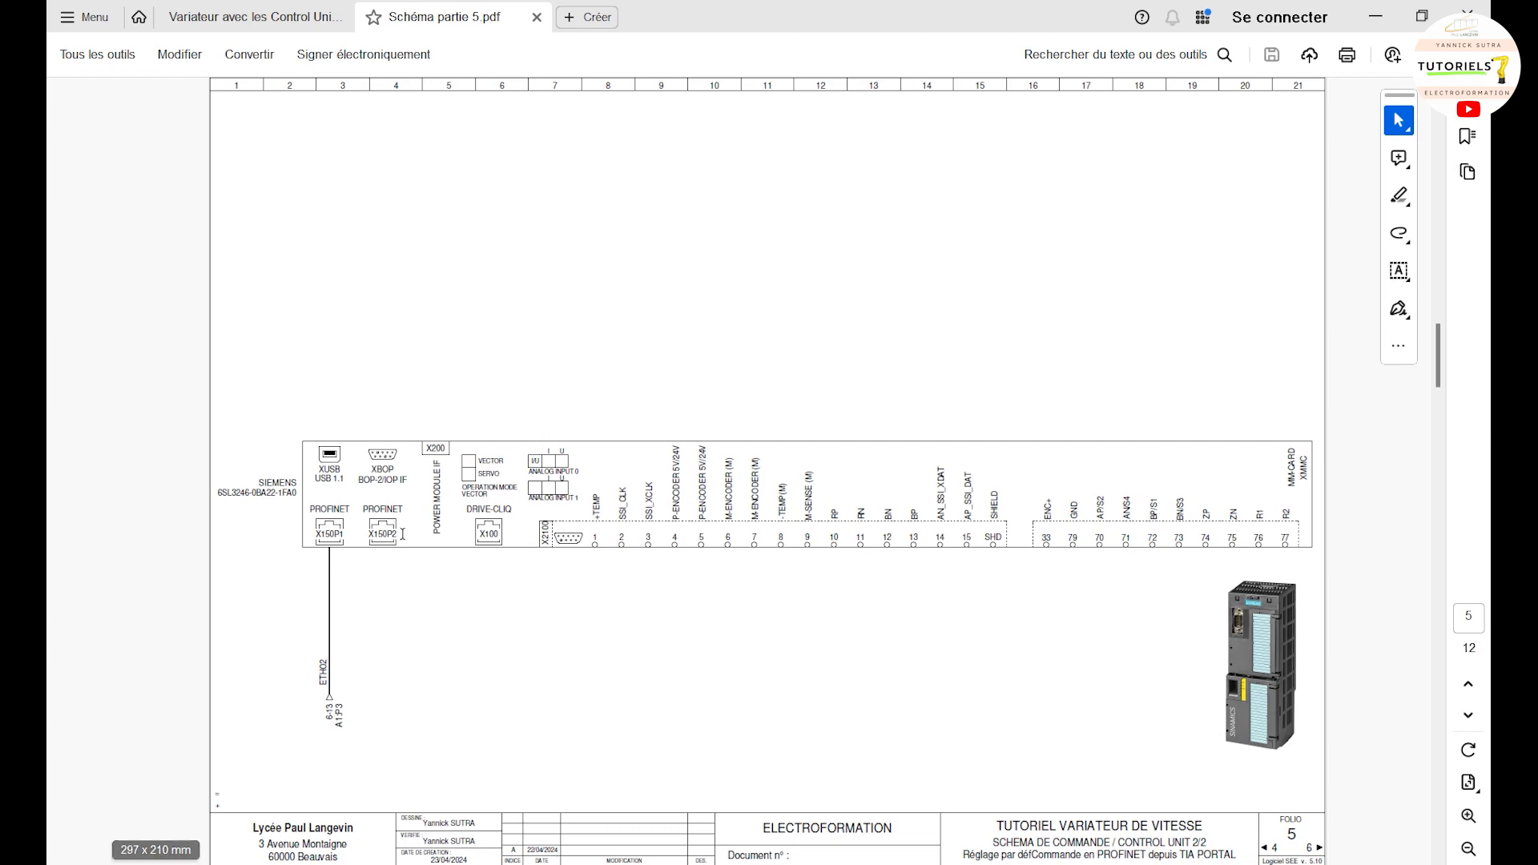
Step: Examine the 24 V supply and switch wiring, the S7-1200 PLC configuration, and its input and output module pages in the schematic
scroll(415, 536, down, 1)
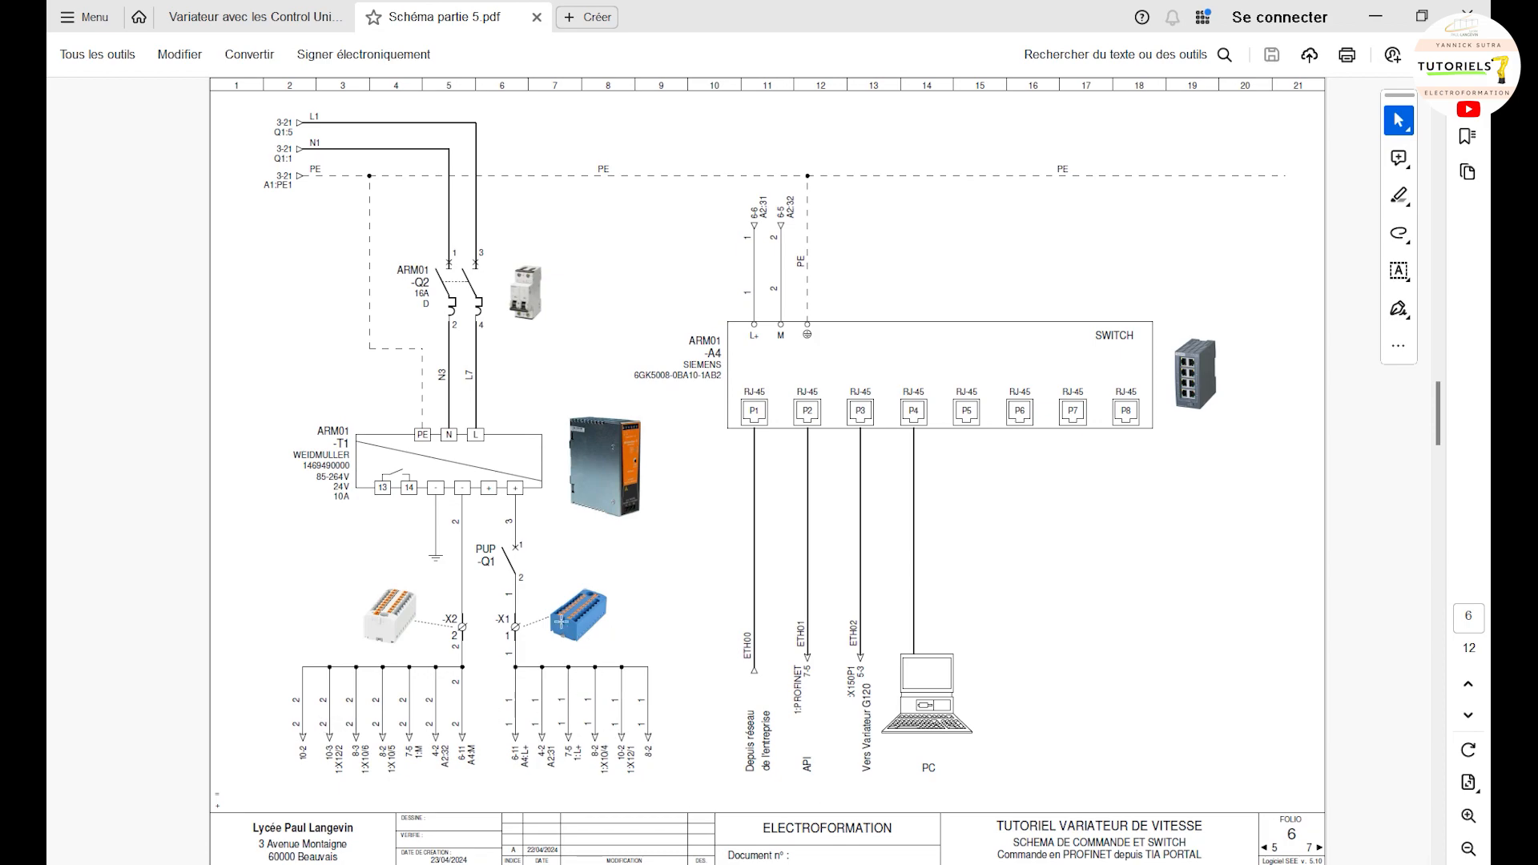
scroll(543, 544, down, 2)
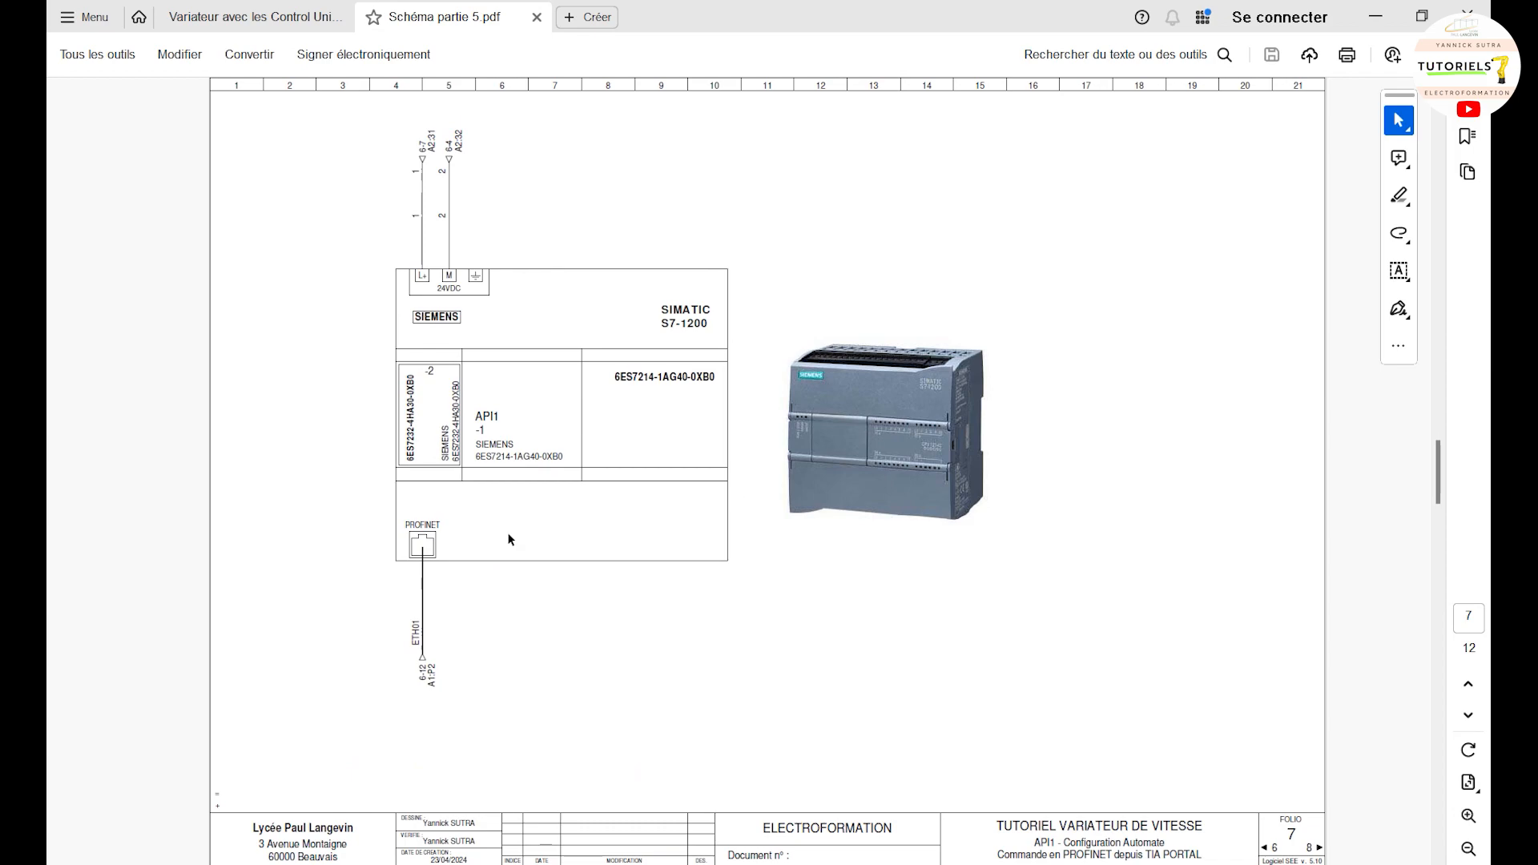
scroll(518, 535, down, 2)
scroll(521, 538, up, 2)
scroll(508, 325, down, 2)
scroll(516, 312, up, 2)
scroll(552, 425, down, 2)
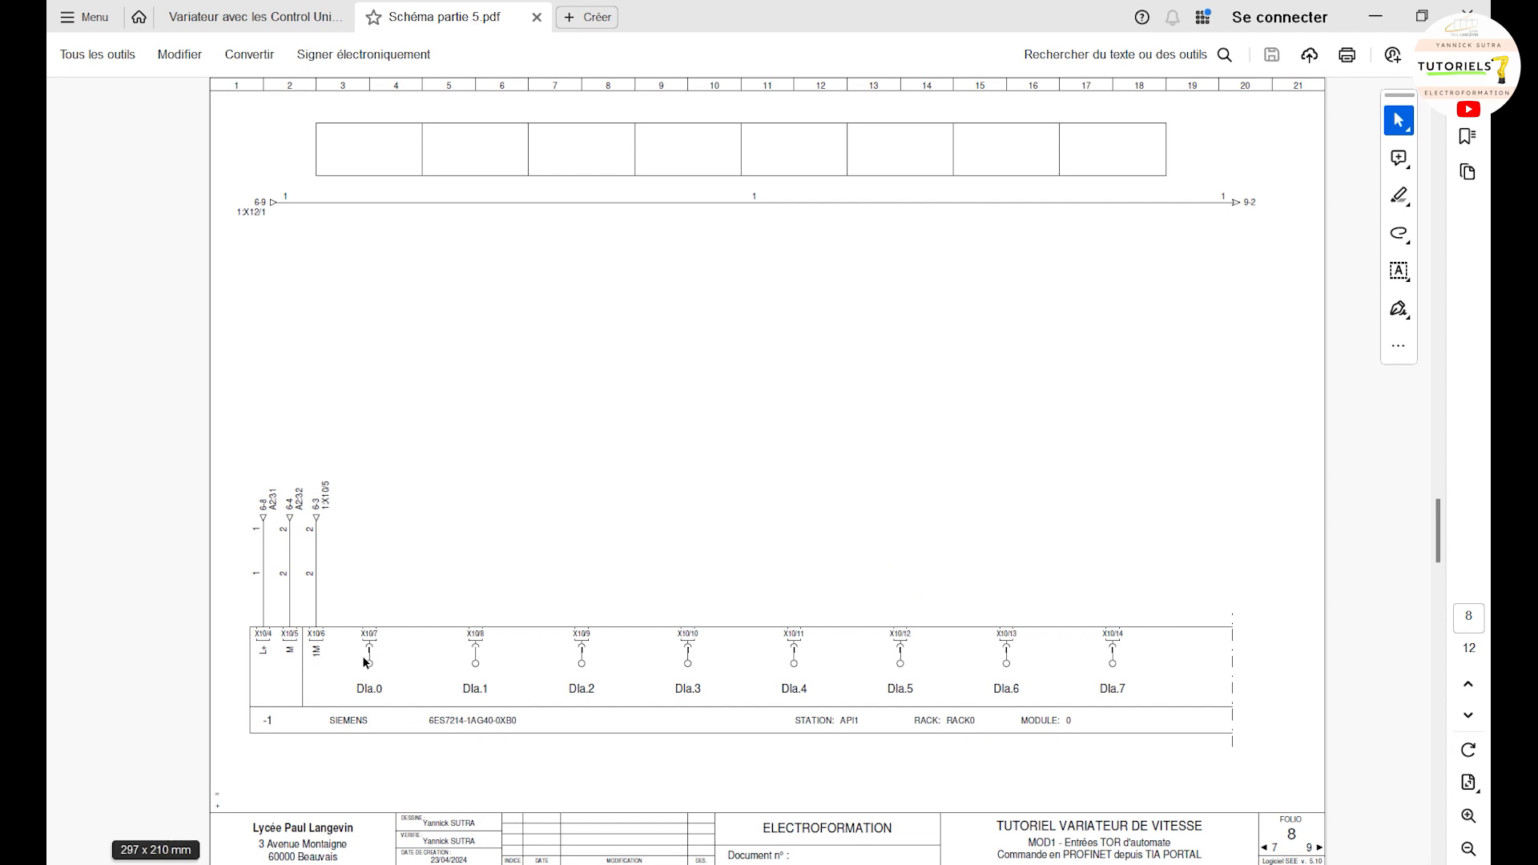
scroll(487, 604, down, 2)
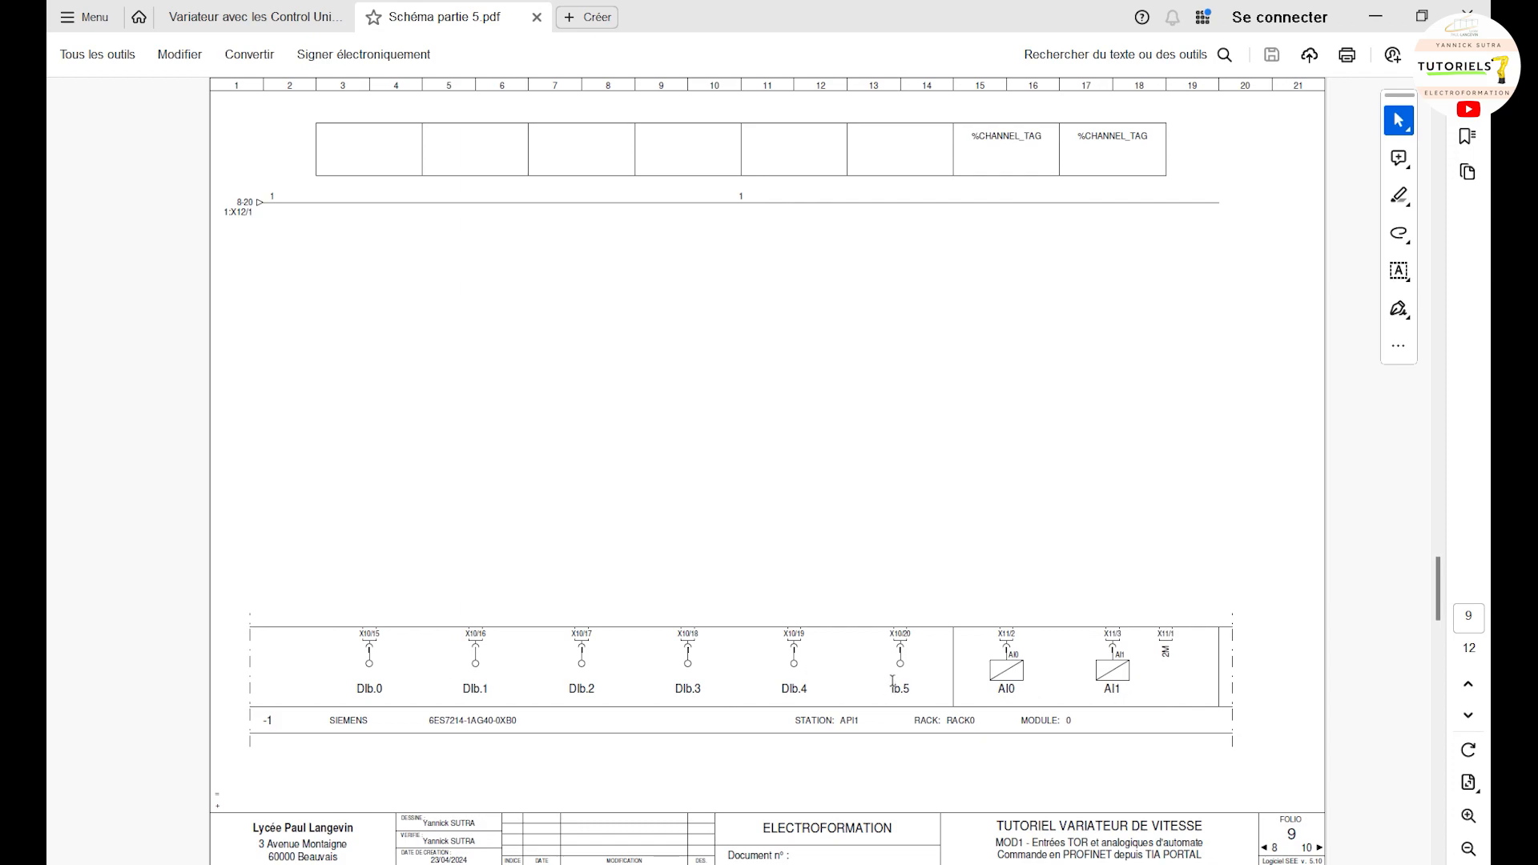
scroll(910, 680, down, 2)
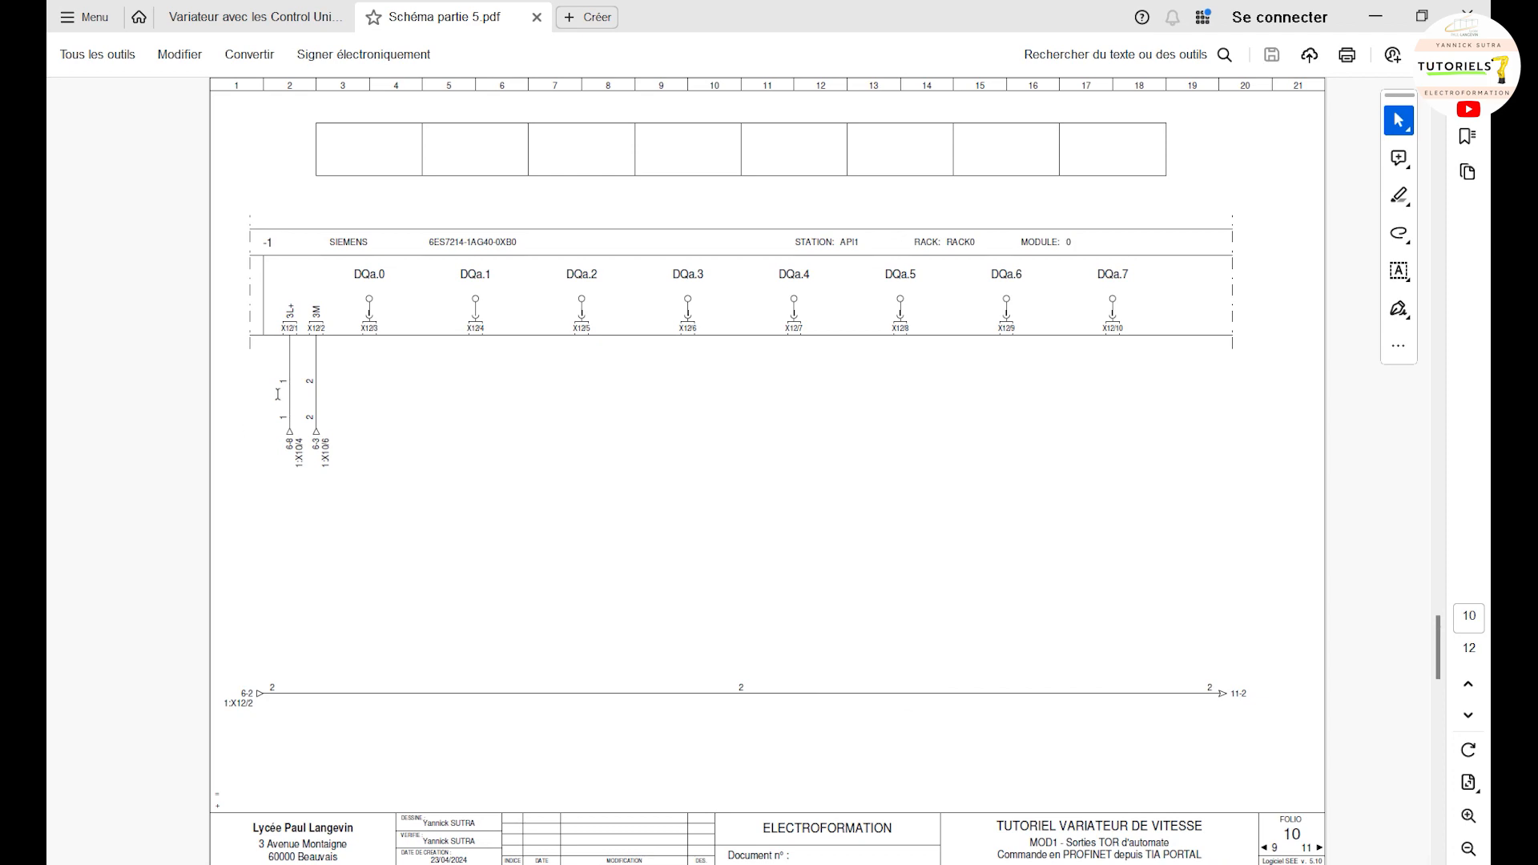
scroll(451, 415, down, 4)
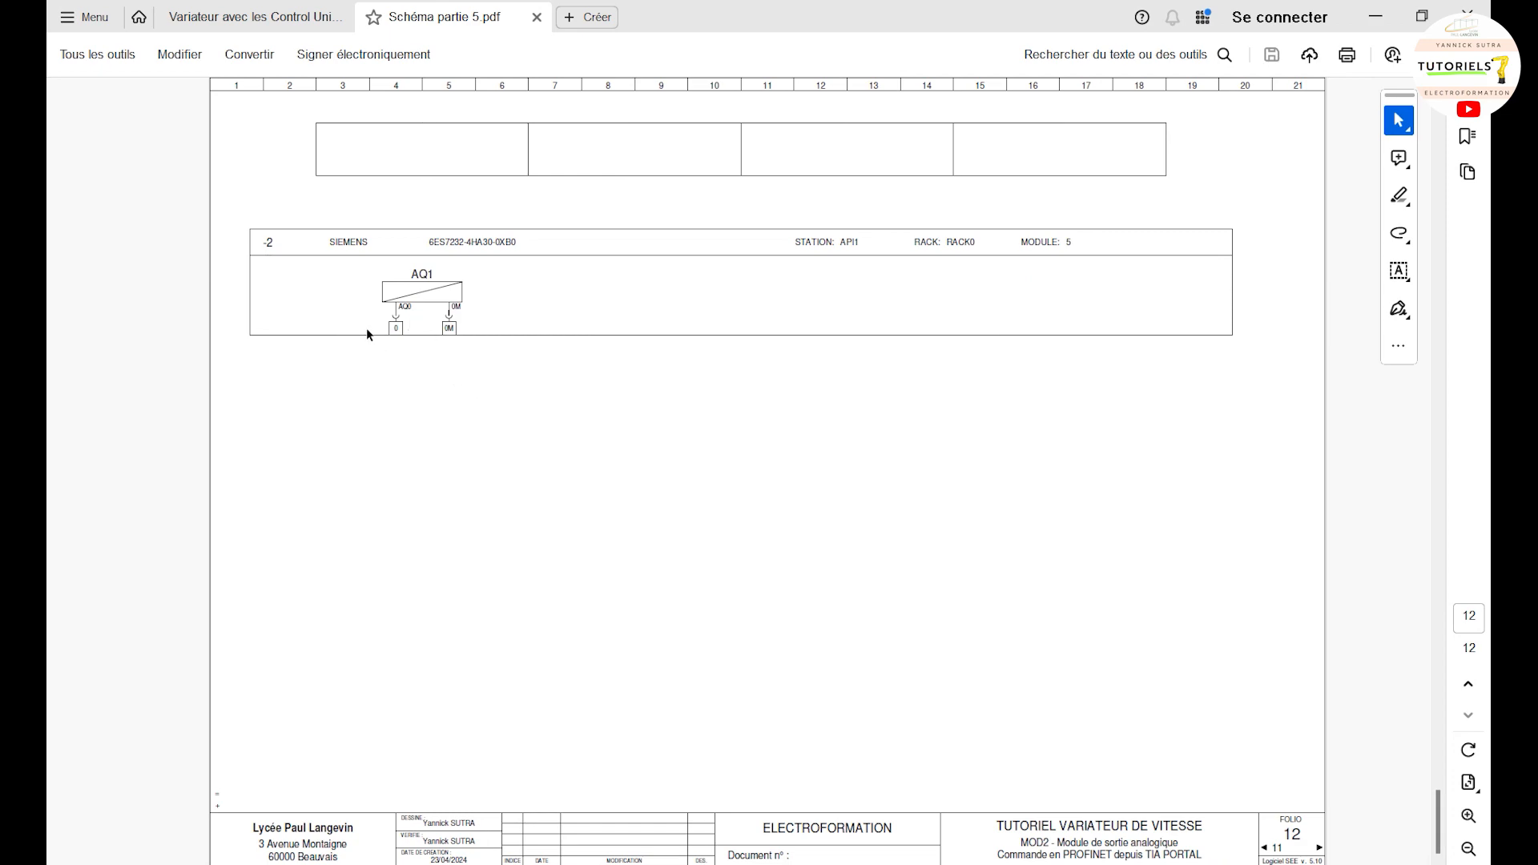
scroll(415, 410, up, 8)
scroll(425, 416, up, 1)
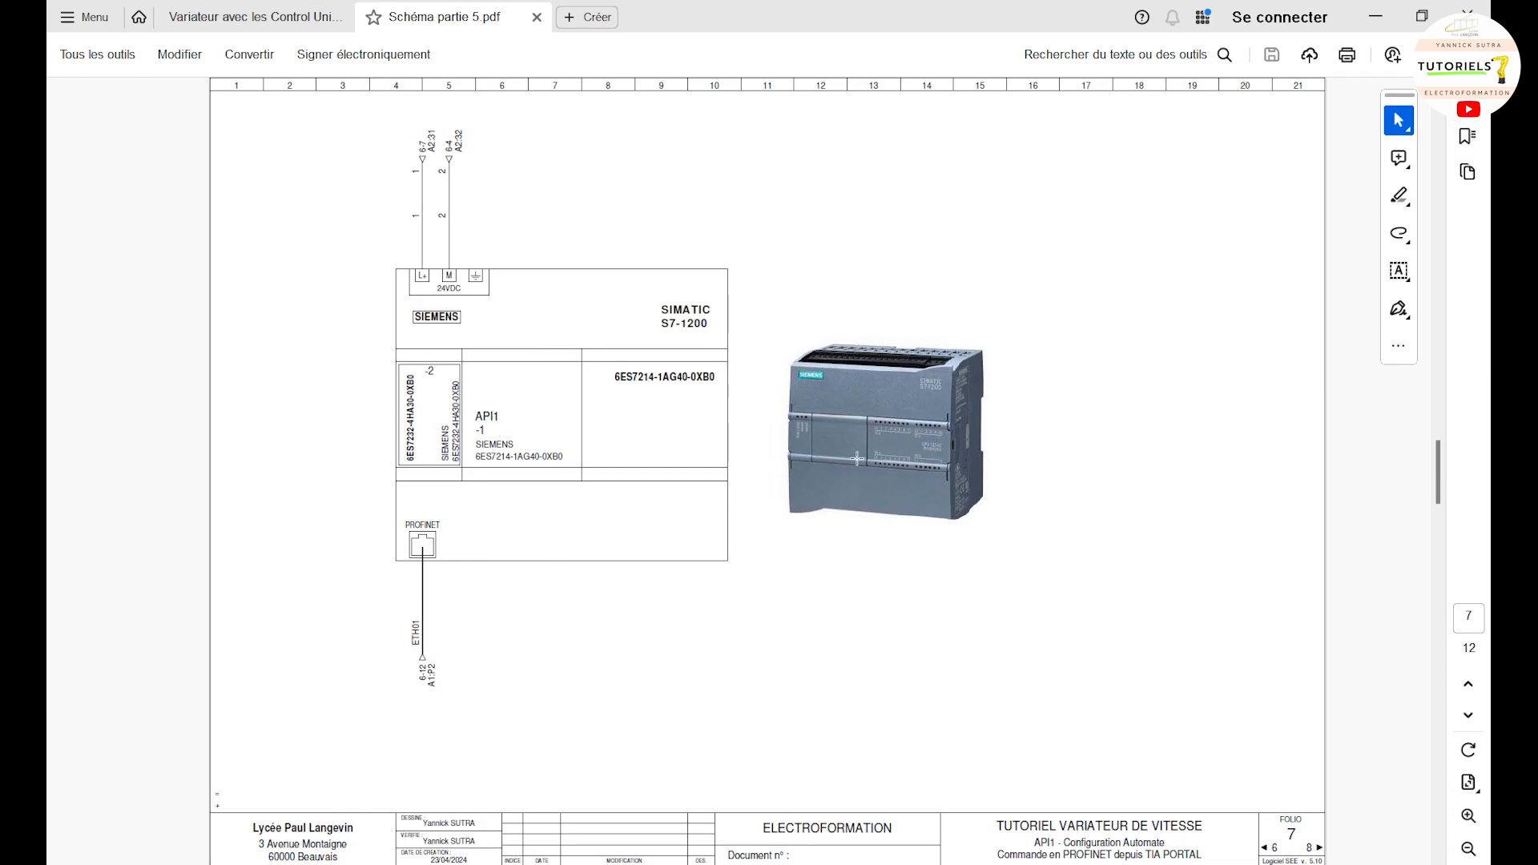
scroll(857, 458, up, 2)
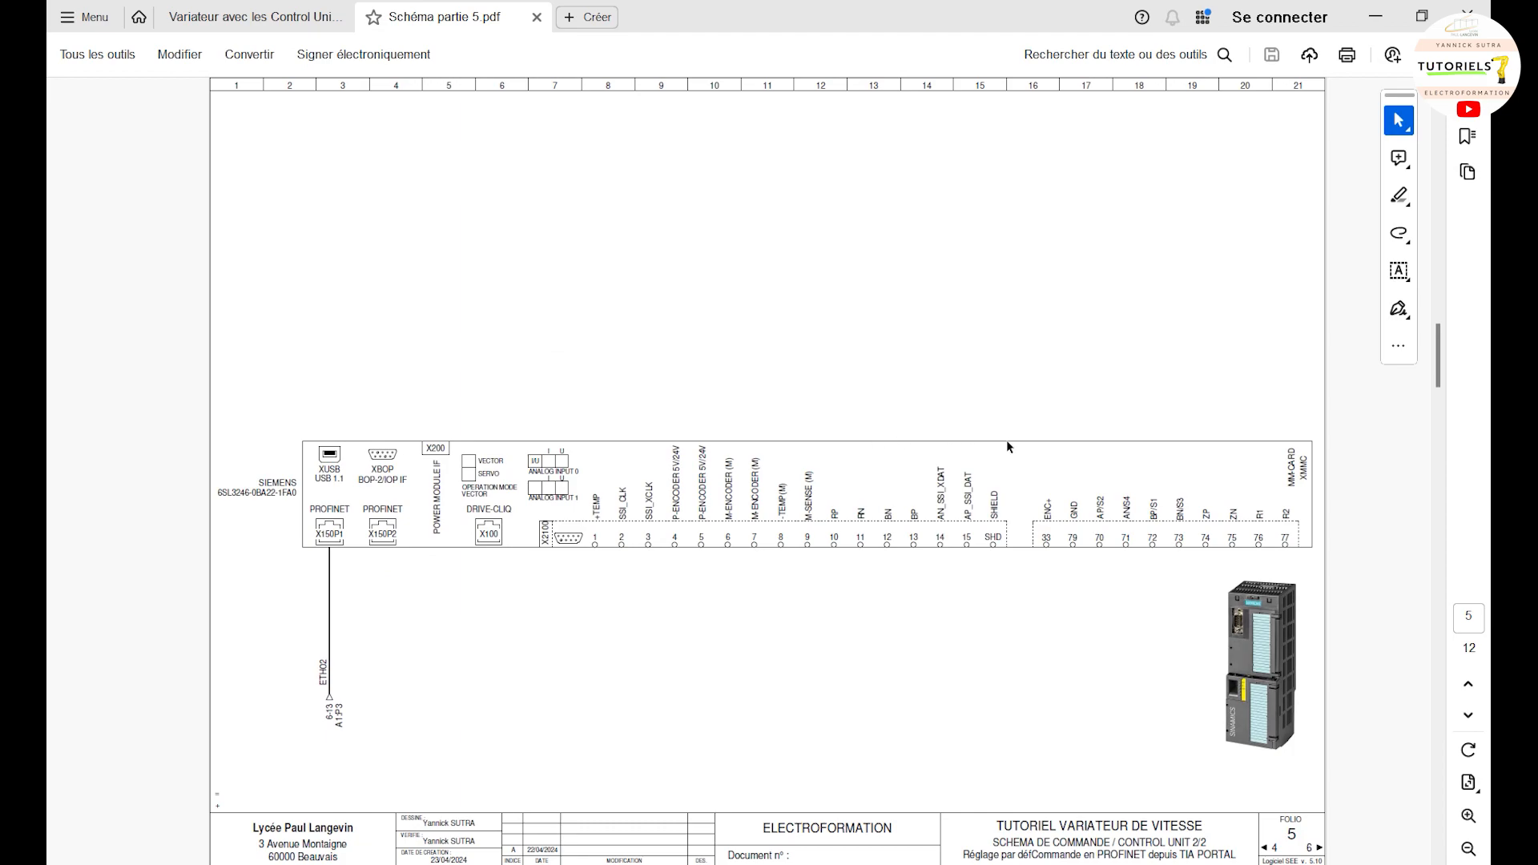
Step: Switch to the empty TIA Portal window and update the accessible devices on the GIGABYTE 10Gbit network interface
click(952, 864)
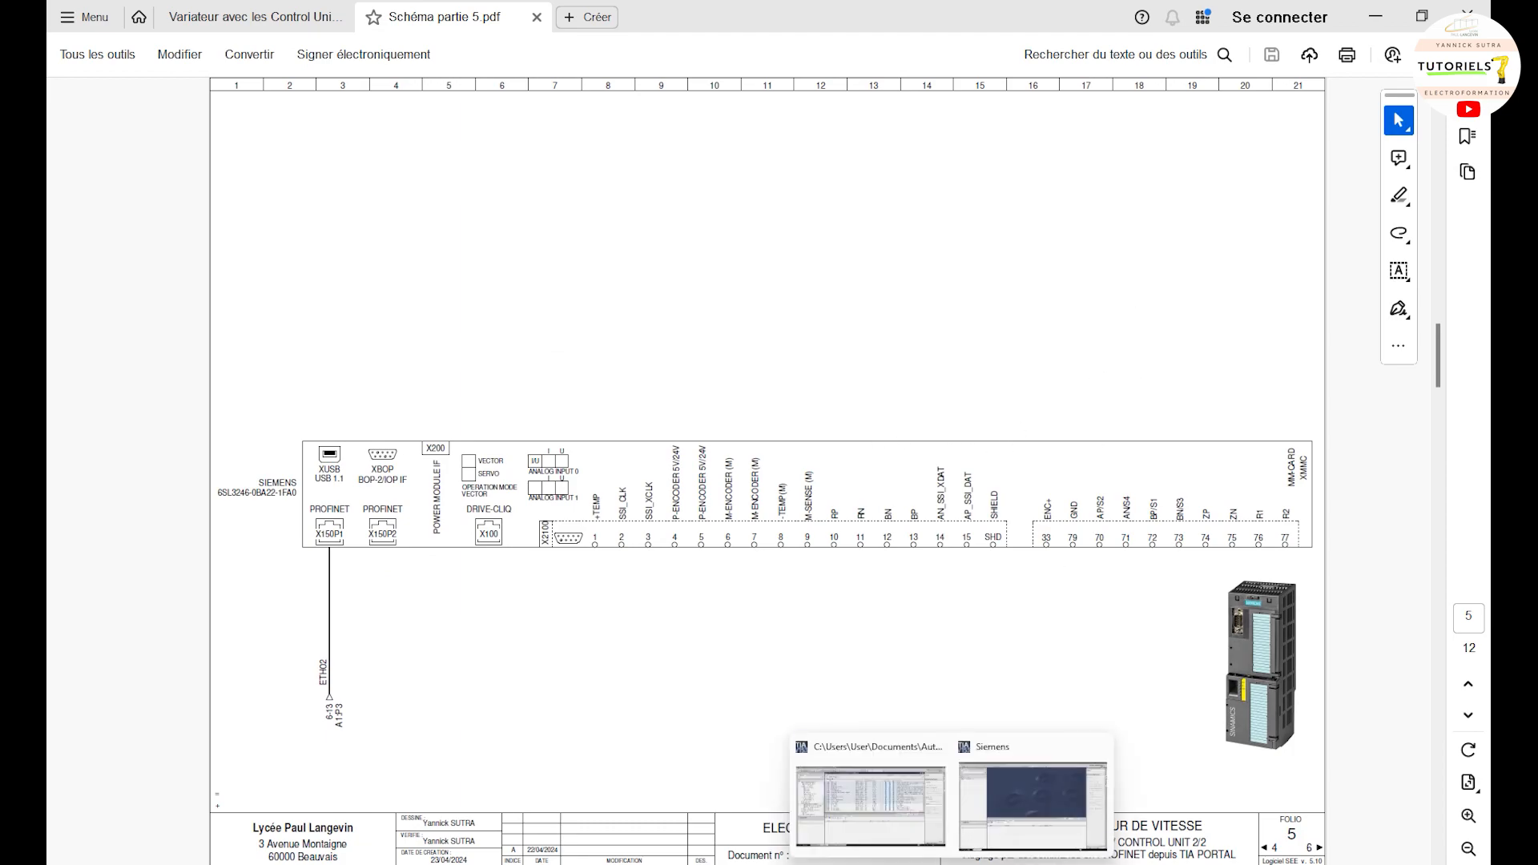
click(997, 809)
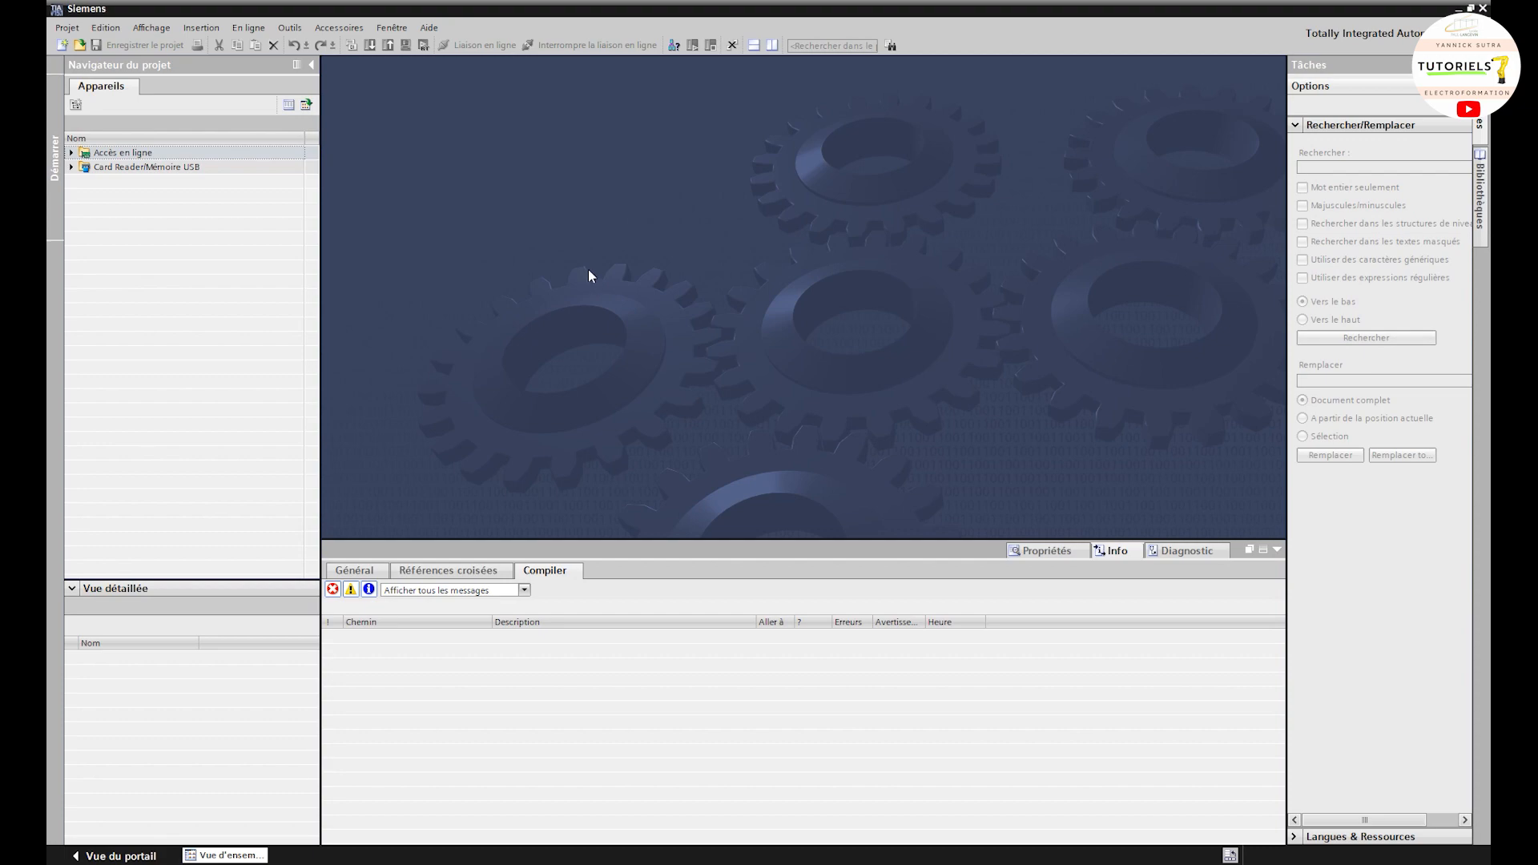
click(71, 152)
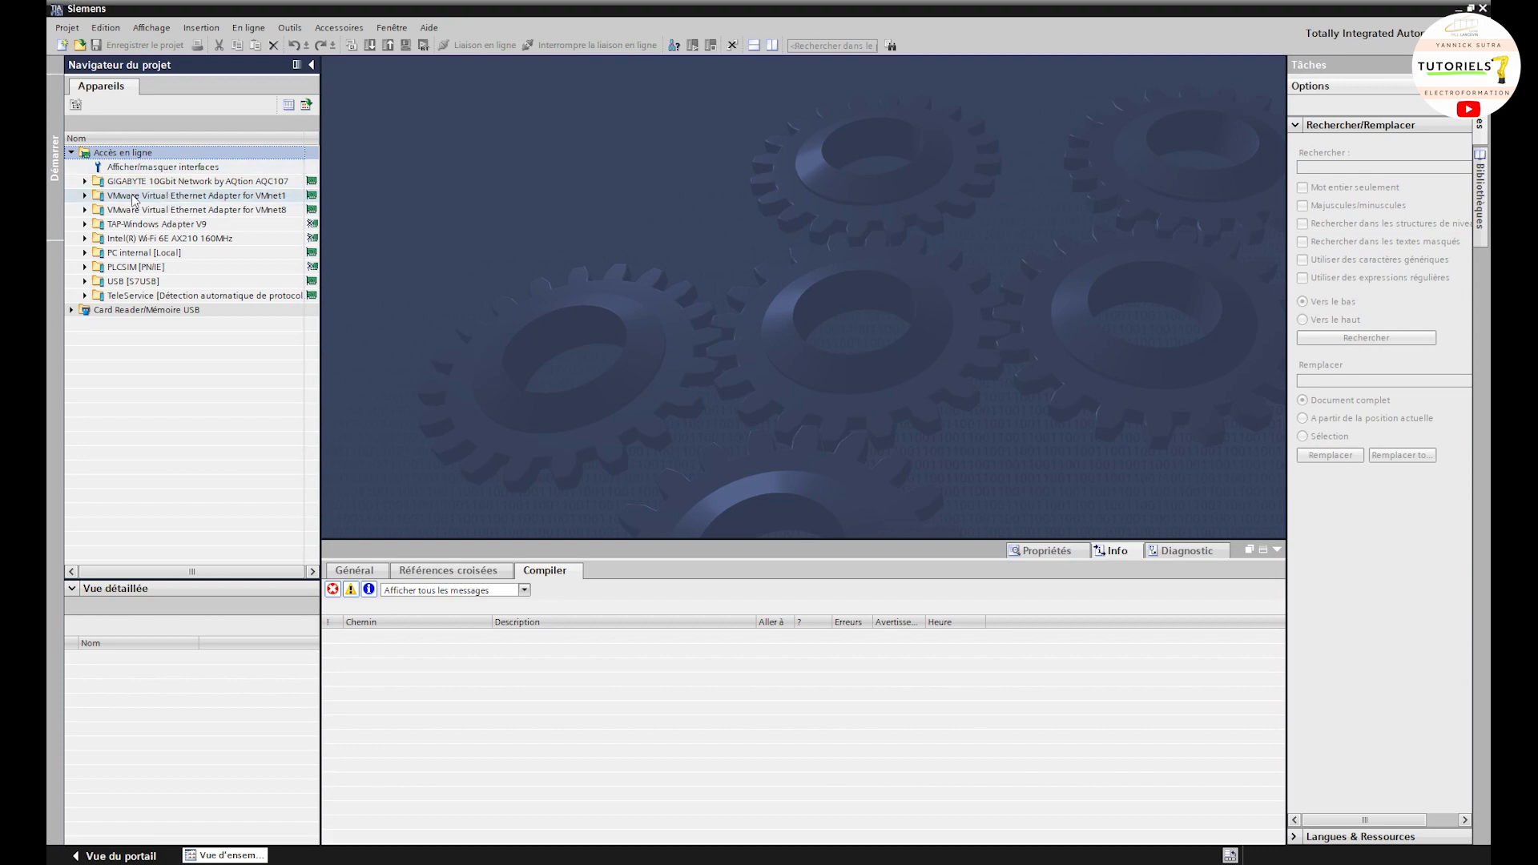
click(84, 181)
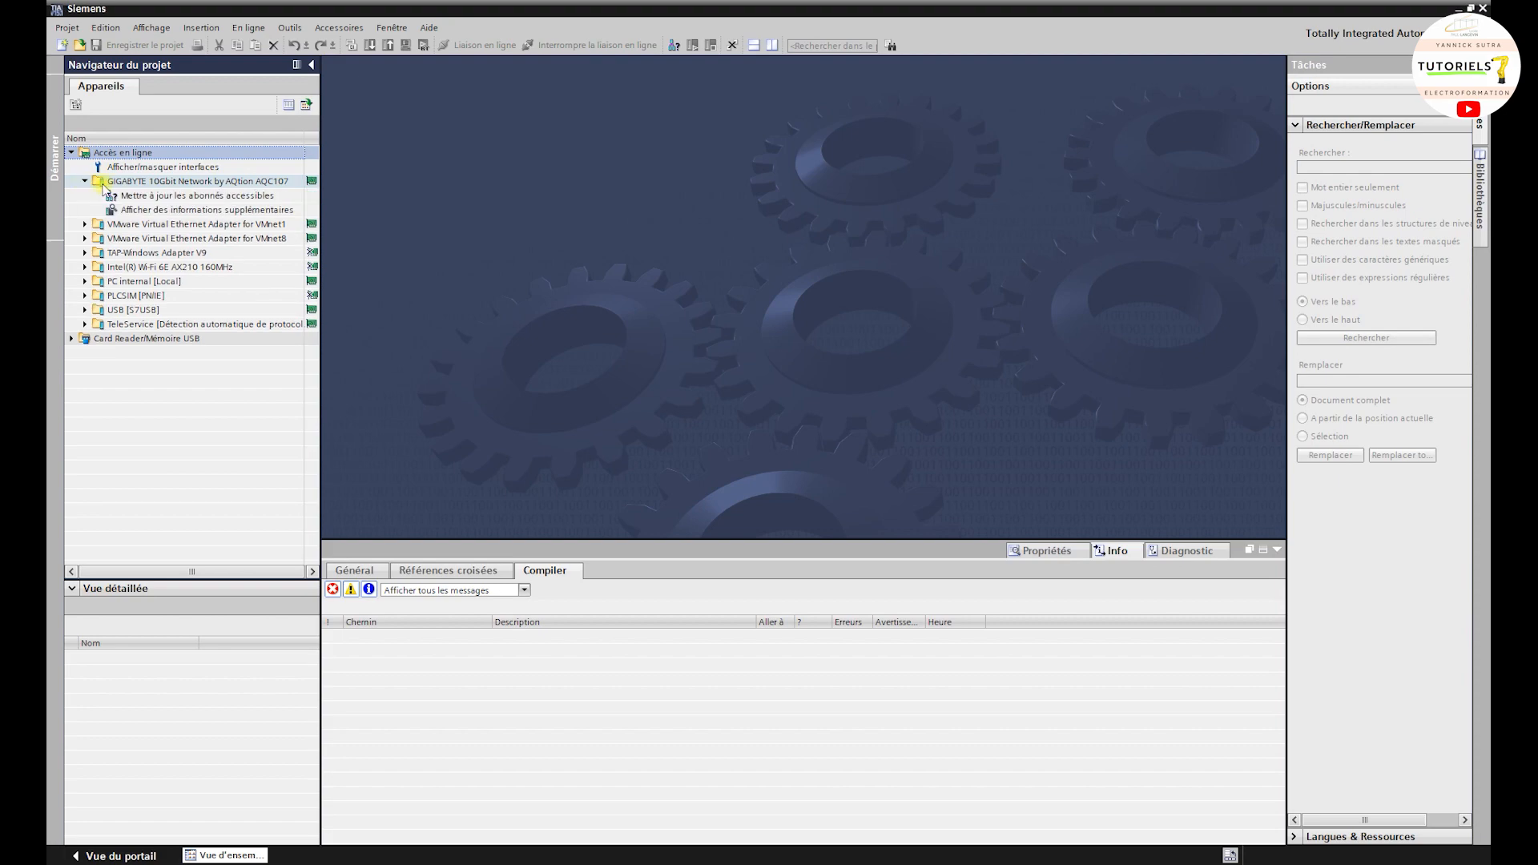
double_click(160, 201)
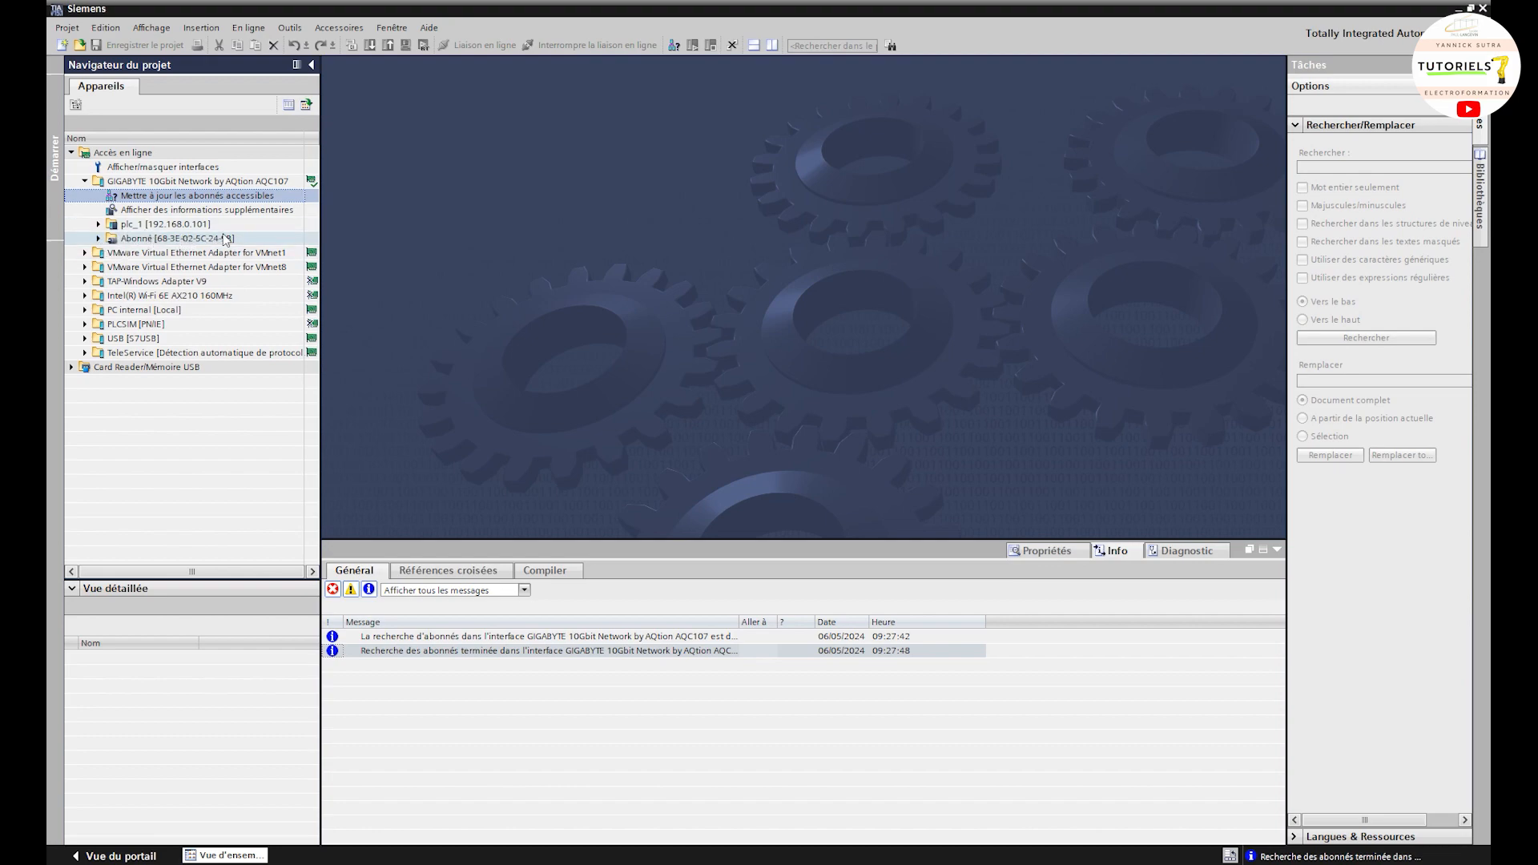
Step: Open the IP address assignment function in the online diagnostics of the accessible device that has no IP address
click(99, 239)
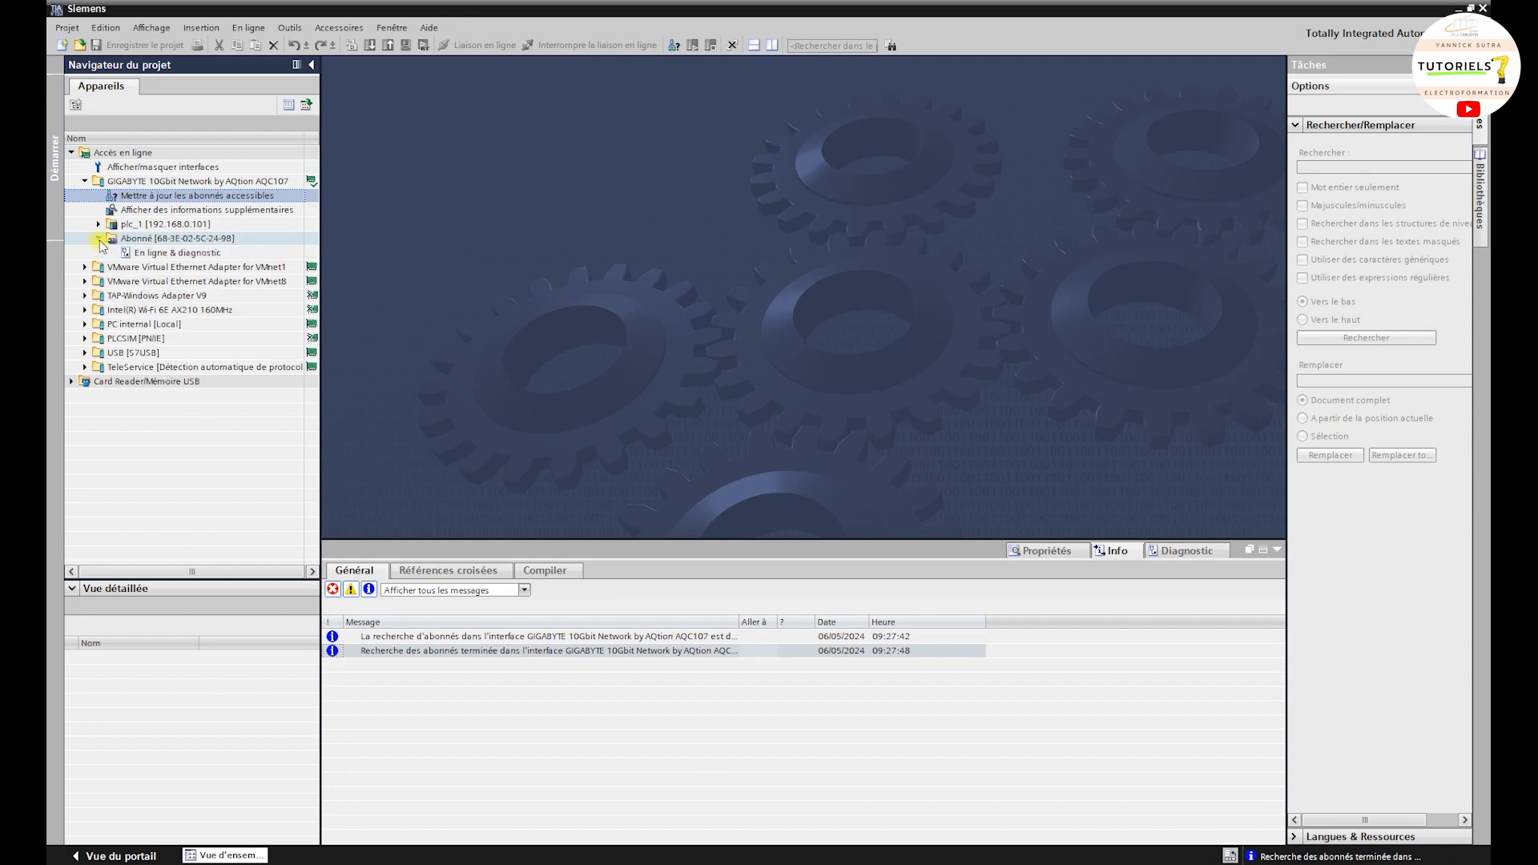
double_click(150, 253)
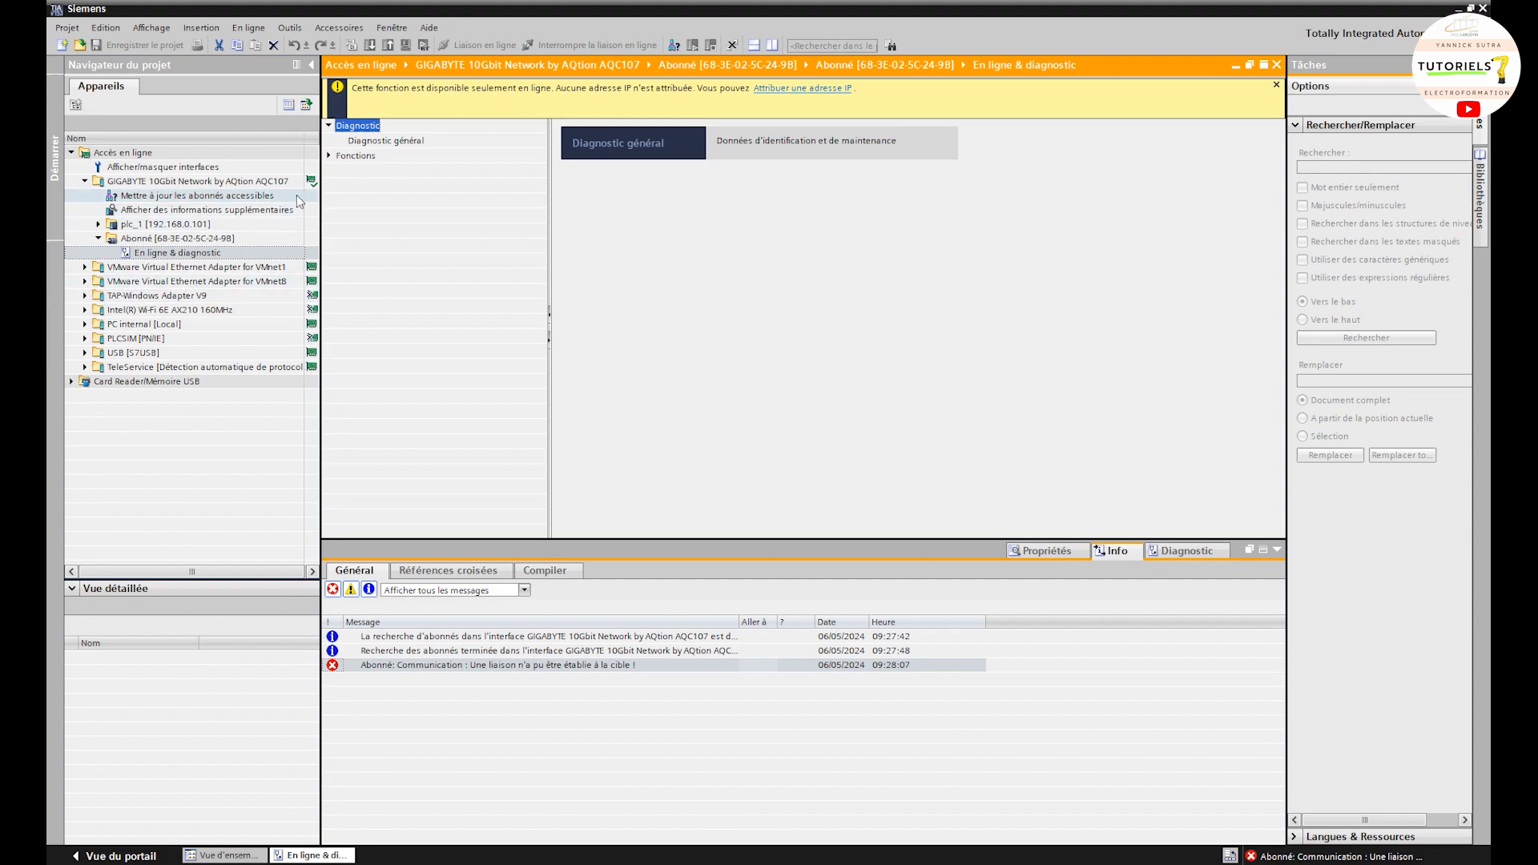
click(329, 156)
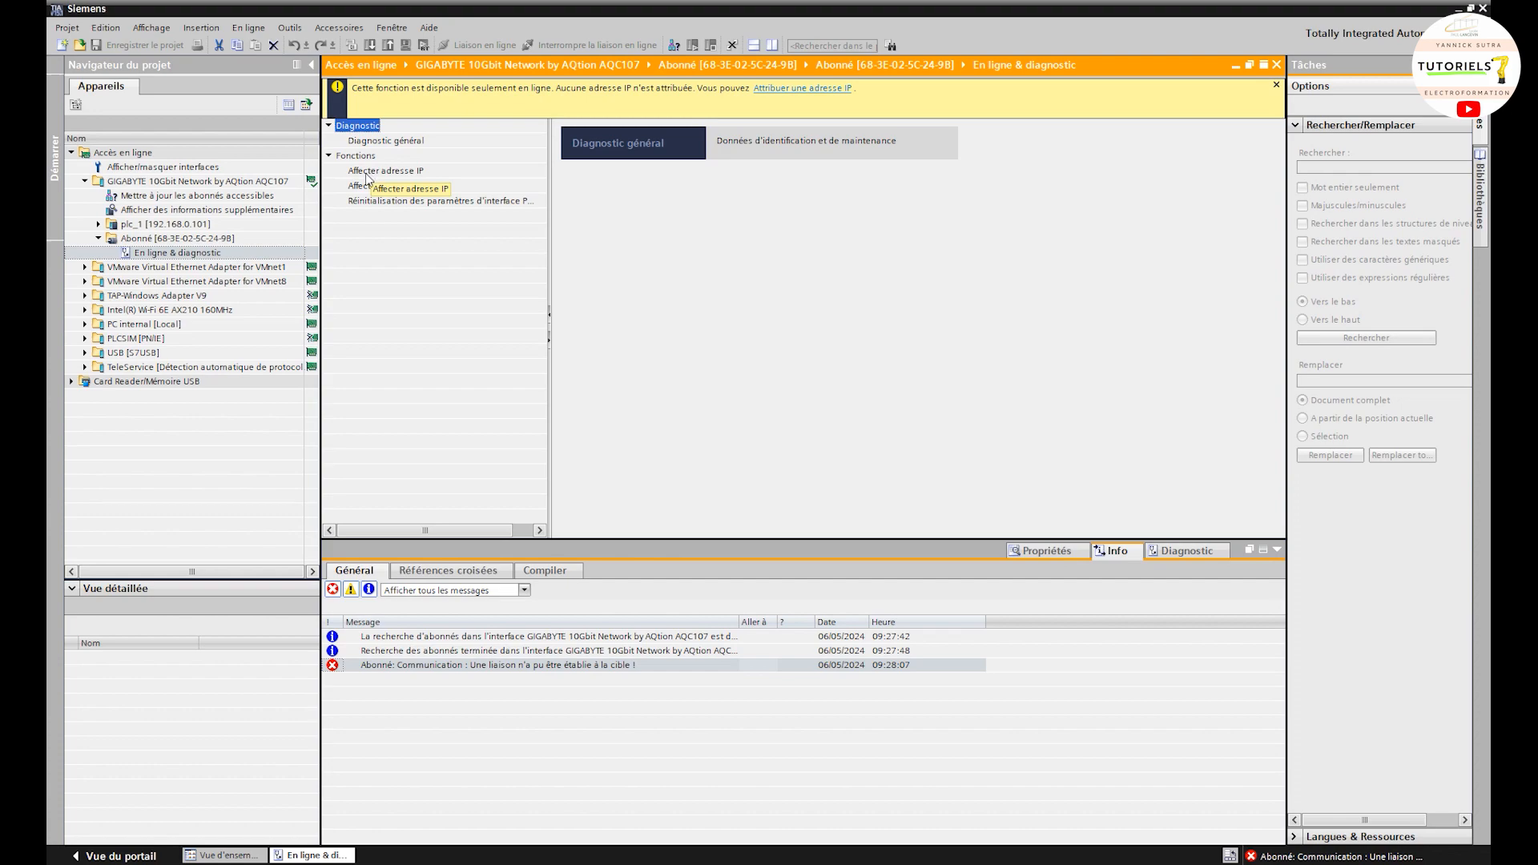
click(366, 174)
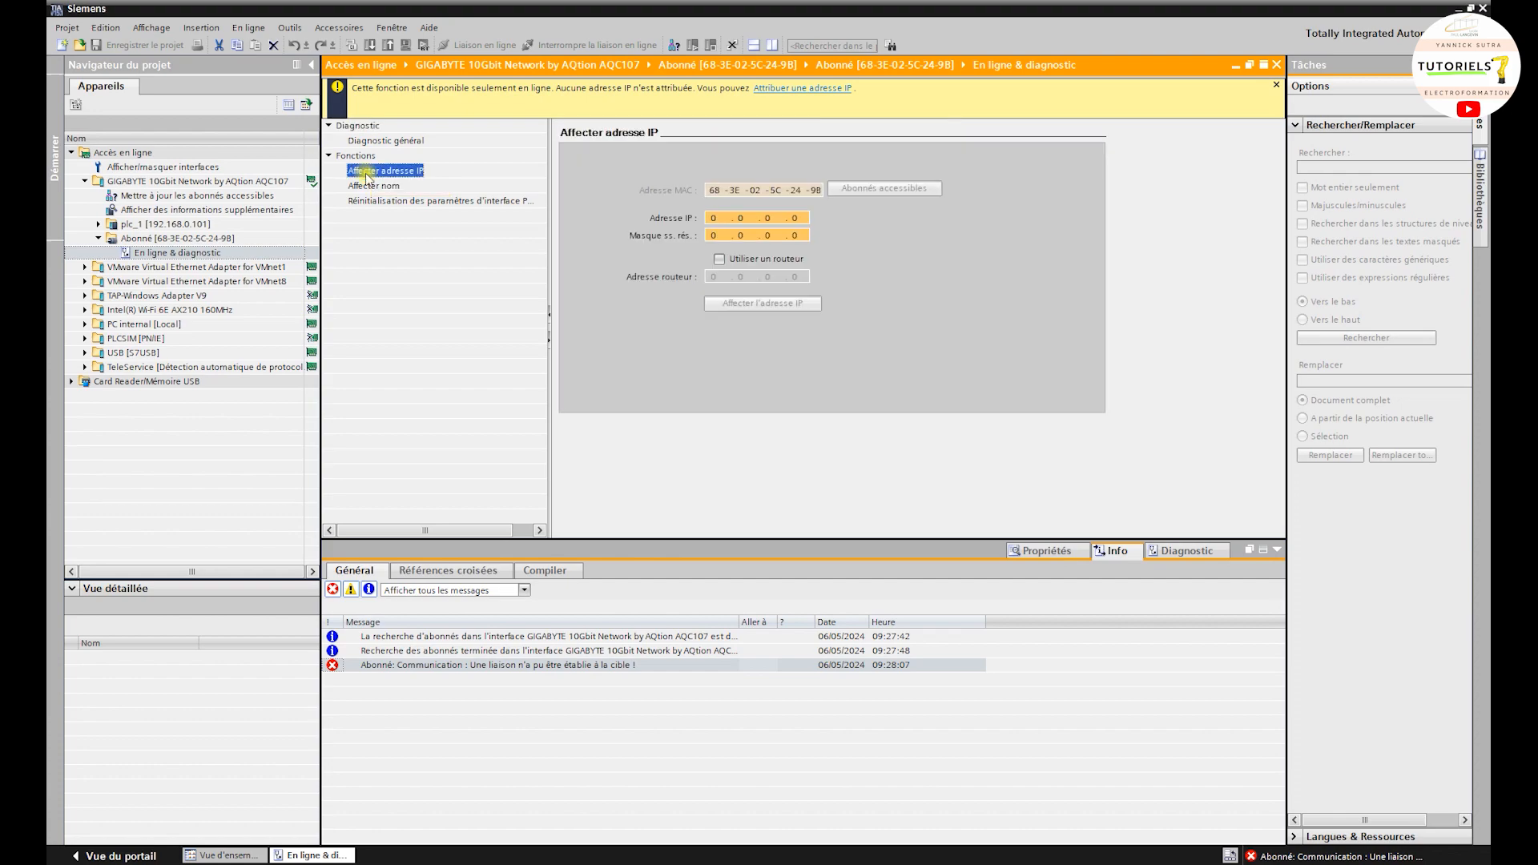
Step: Enter 192.168.0.100 as the IP address for the drive
click(719, 218)
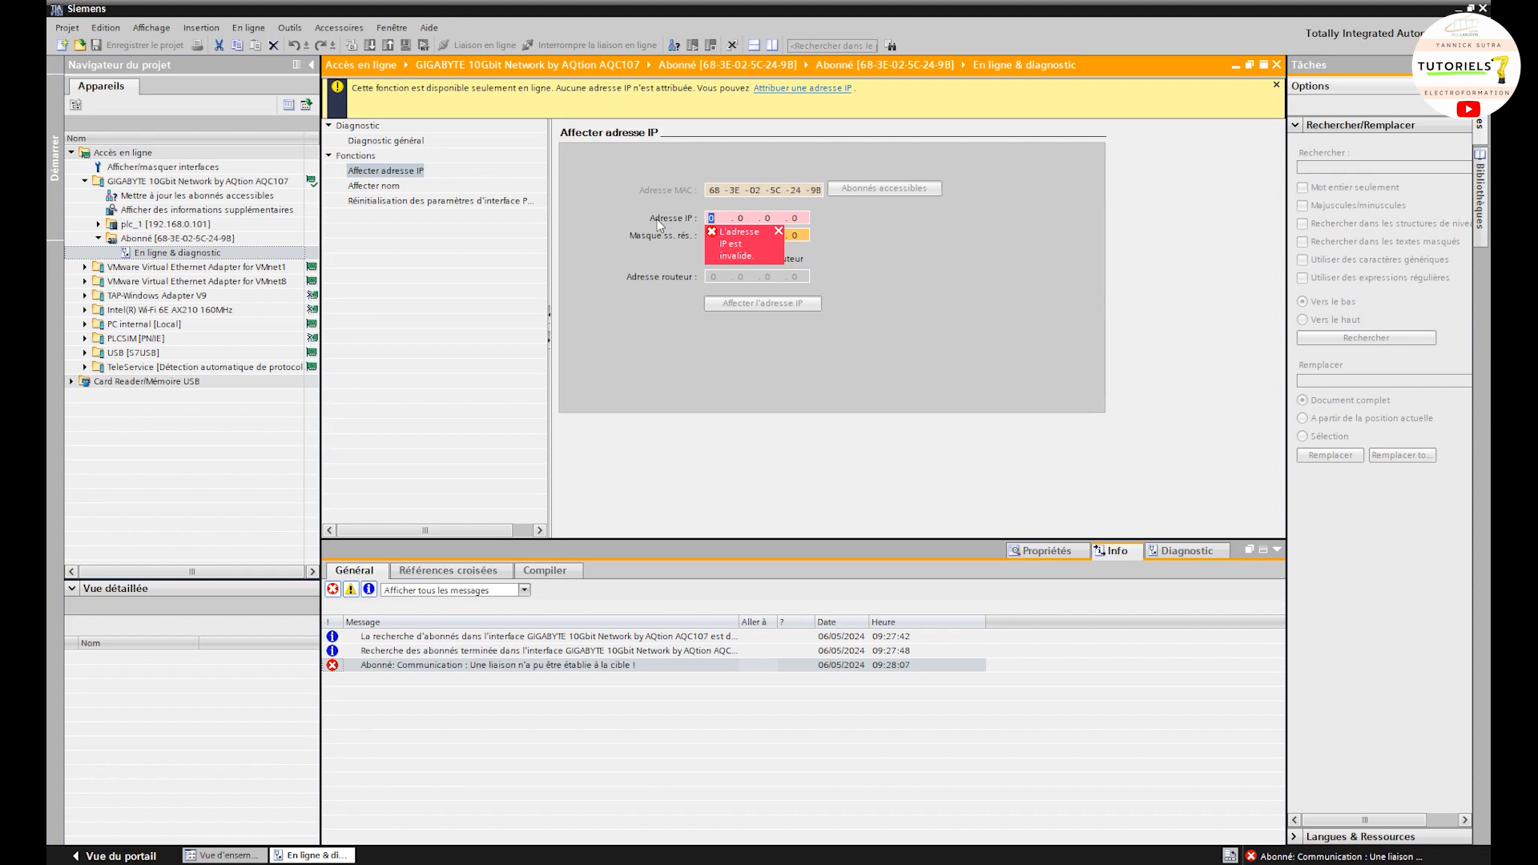
text(192.0.)
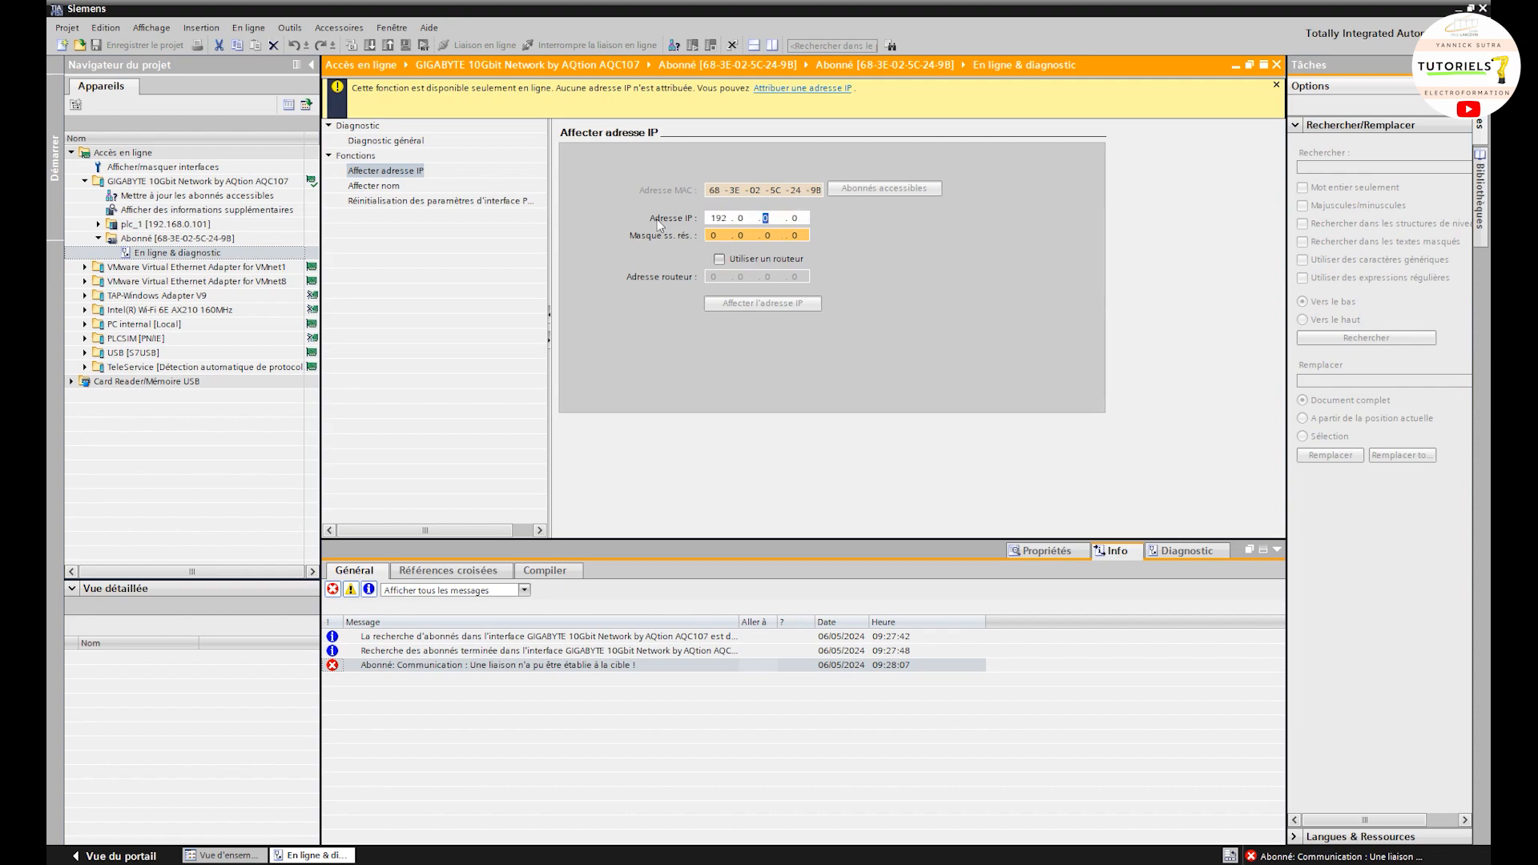
key(Left)
key(Left)
text(168)
key(Right)
key(Right)
key(Right)
text(100)
Step: Set the subnet mask to 255.255.255.0 and assign the IP address to the drive
click(715, 235)
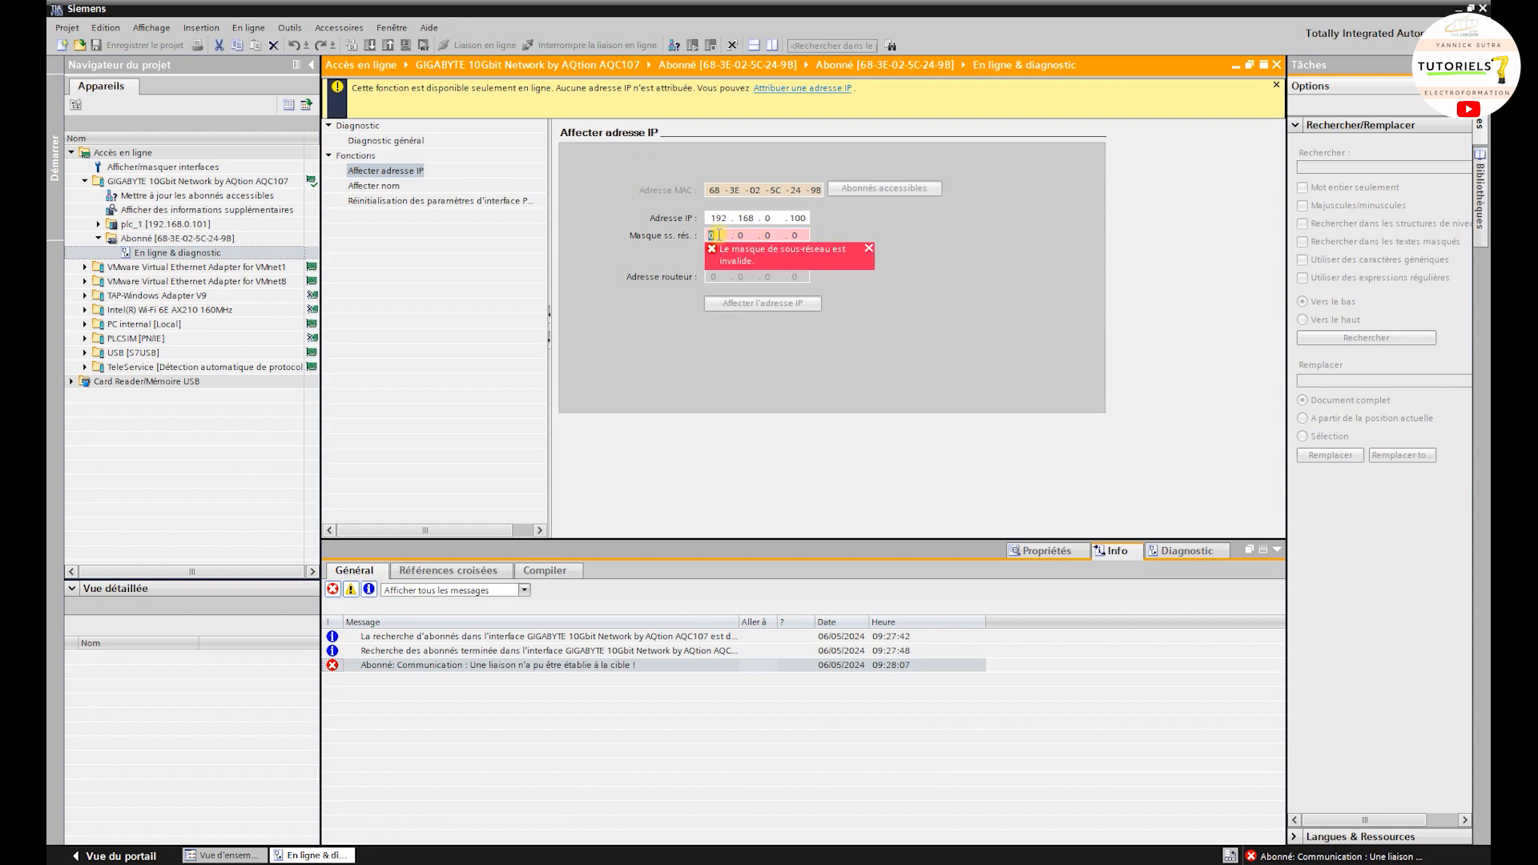
text(255.255.)
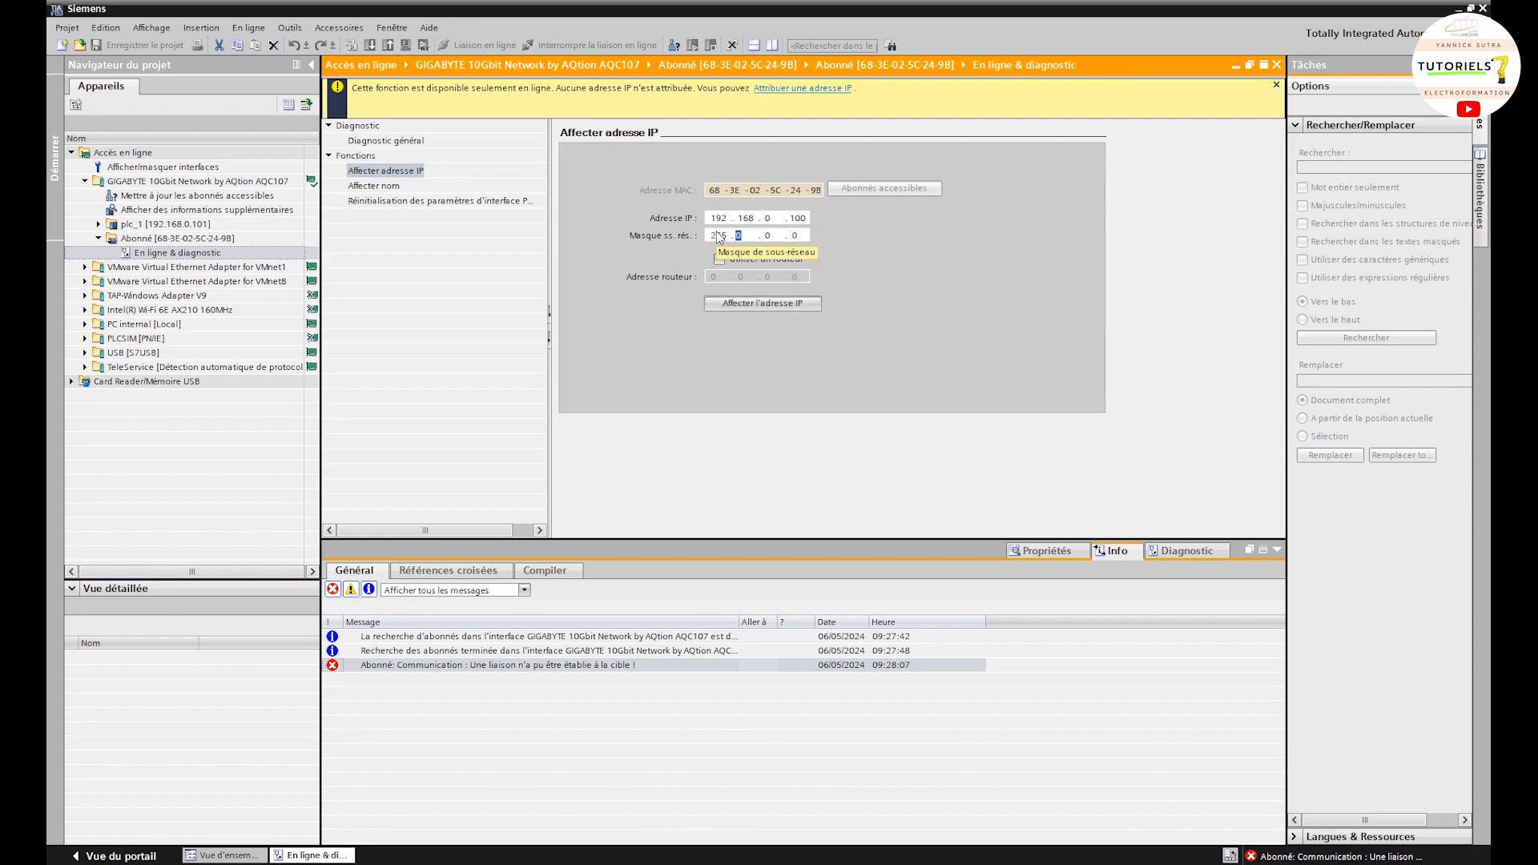
text(255.)
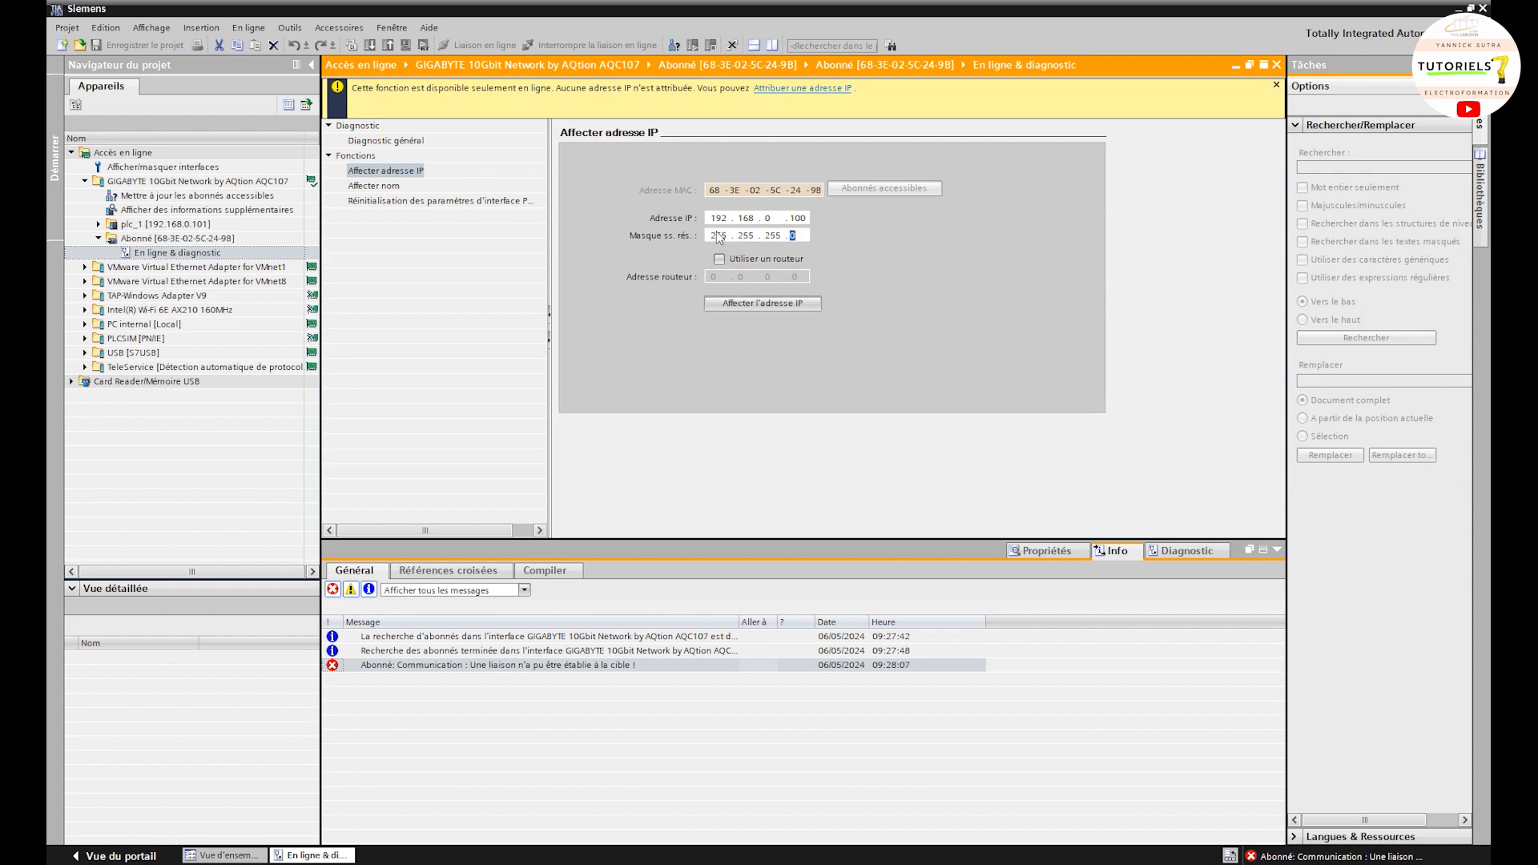
click(772, 304)
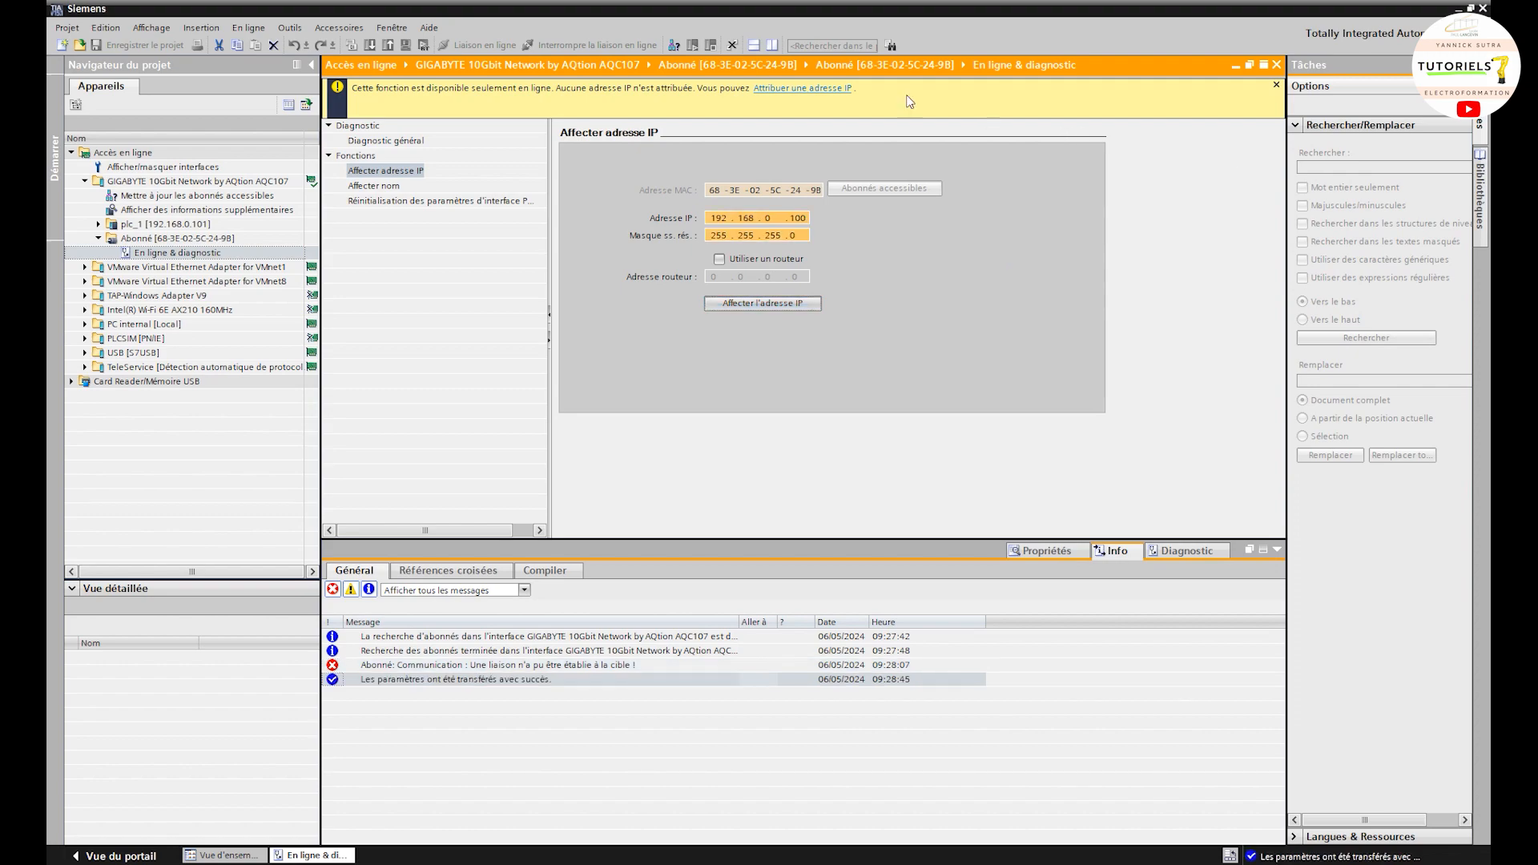
Step: Assign the PROFINET device name variateur_1 to the SINAMICS G120 CU250 drive
click(383, 185)
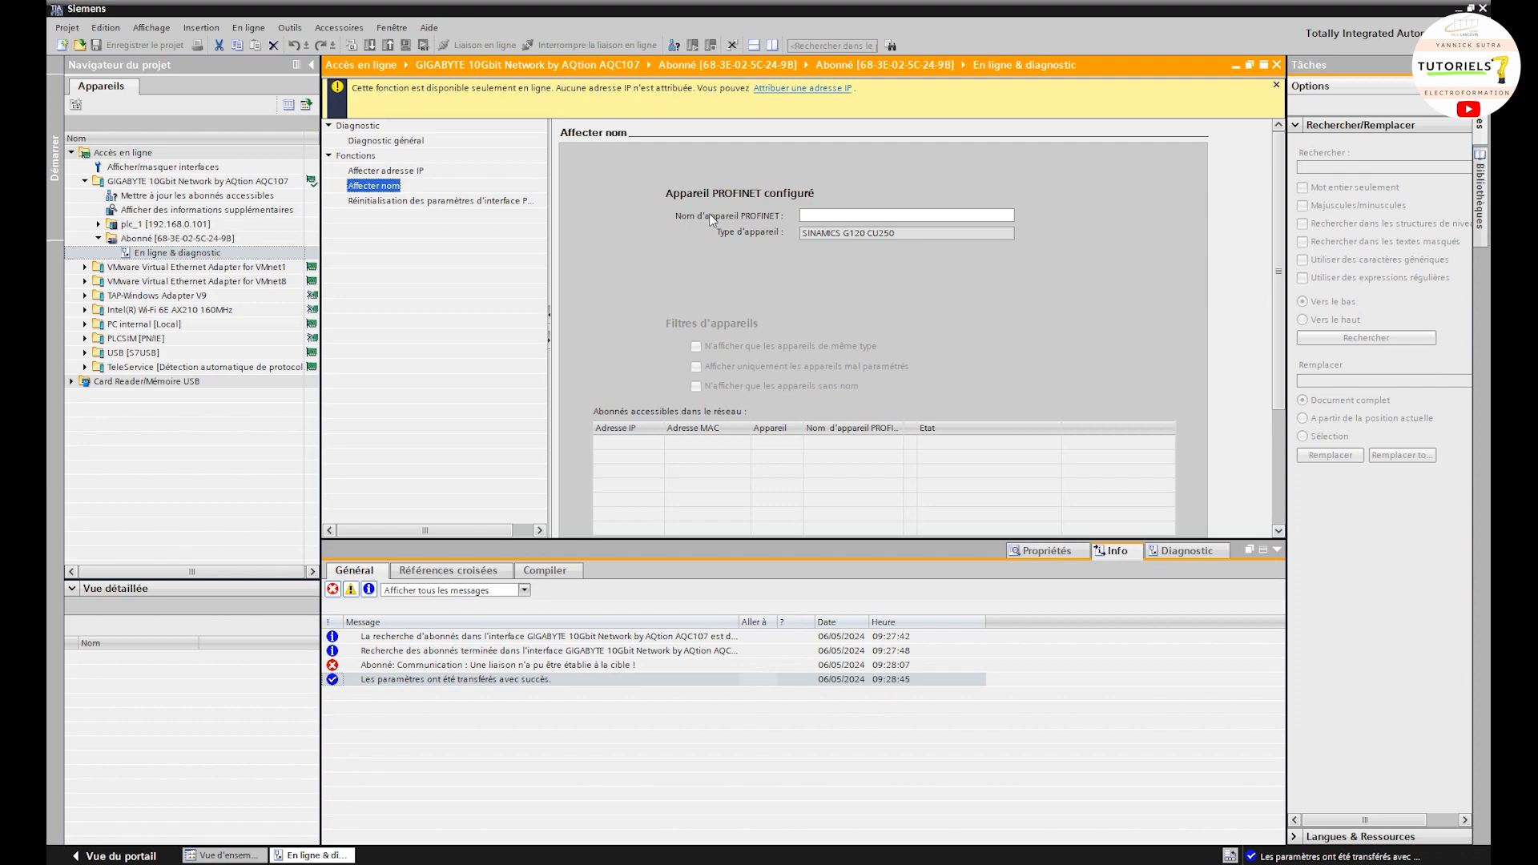
click(828, 213)
text(variateur_1)
scroll(941, 345, down, 3)
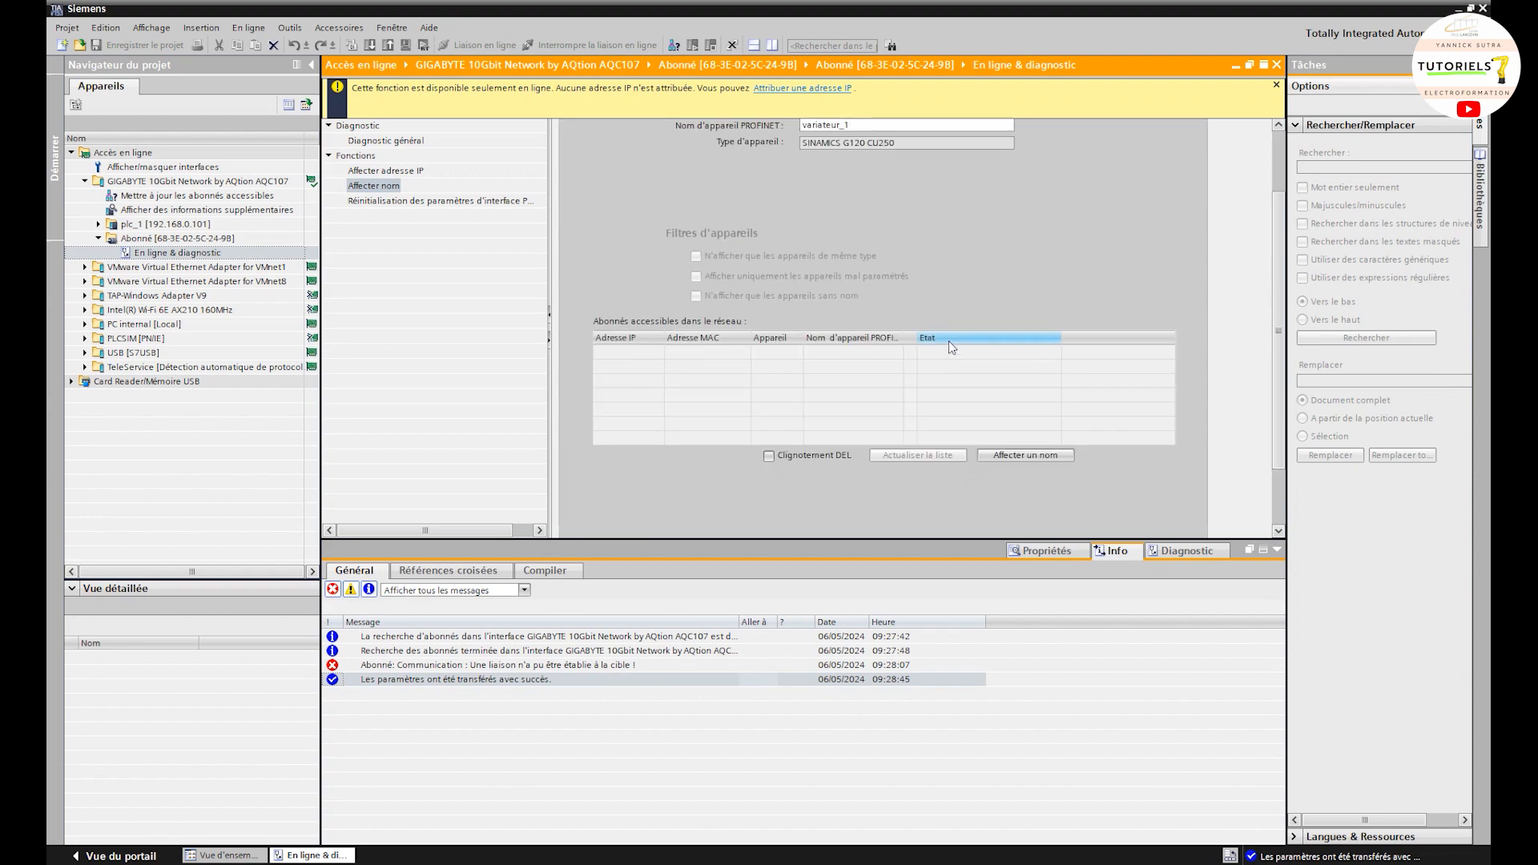
scroll(882, 250, up, 3)
scroll(897, 228, down, 3)
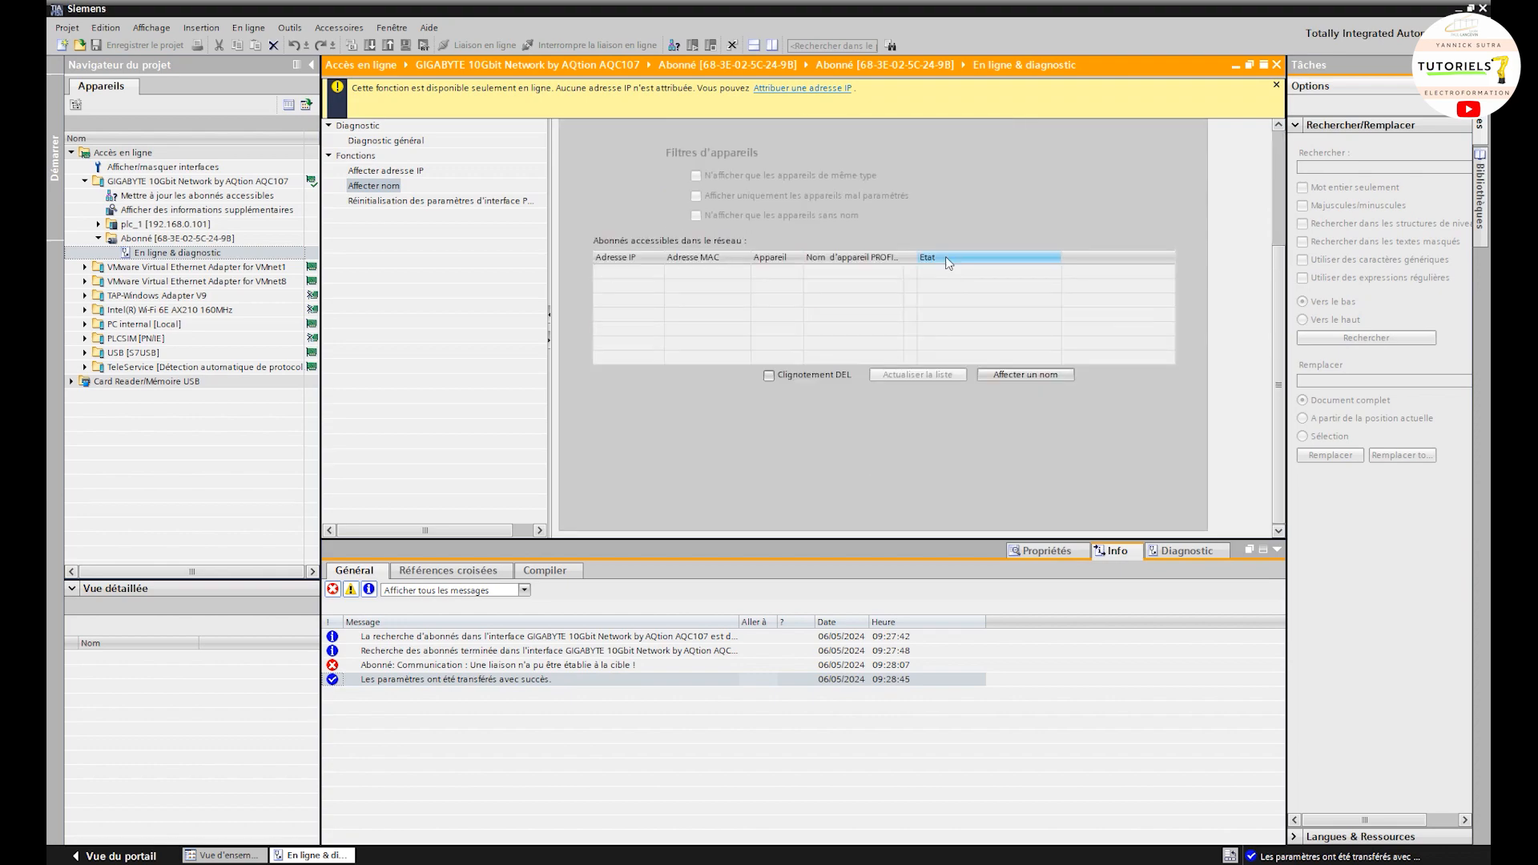
scroll(917, 244, up, 3)
scroll(978, 260, down, 3)
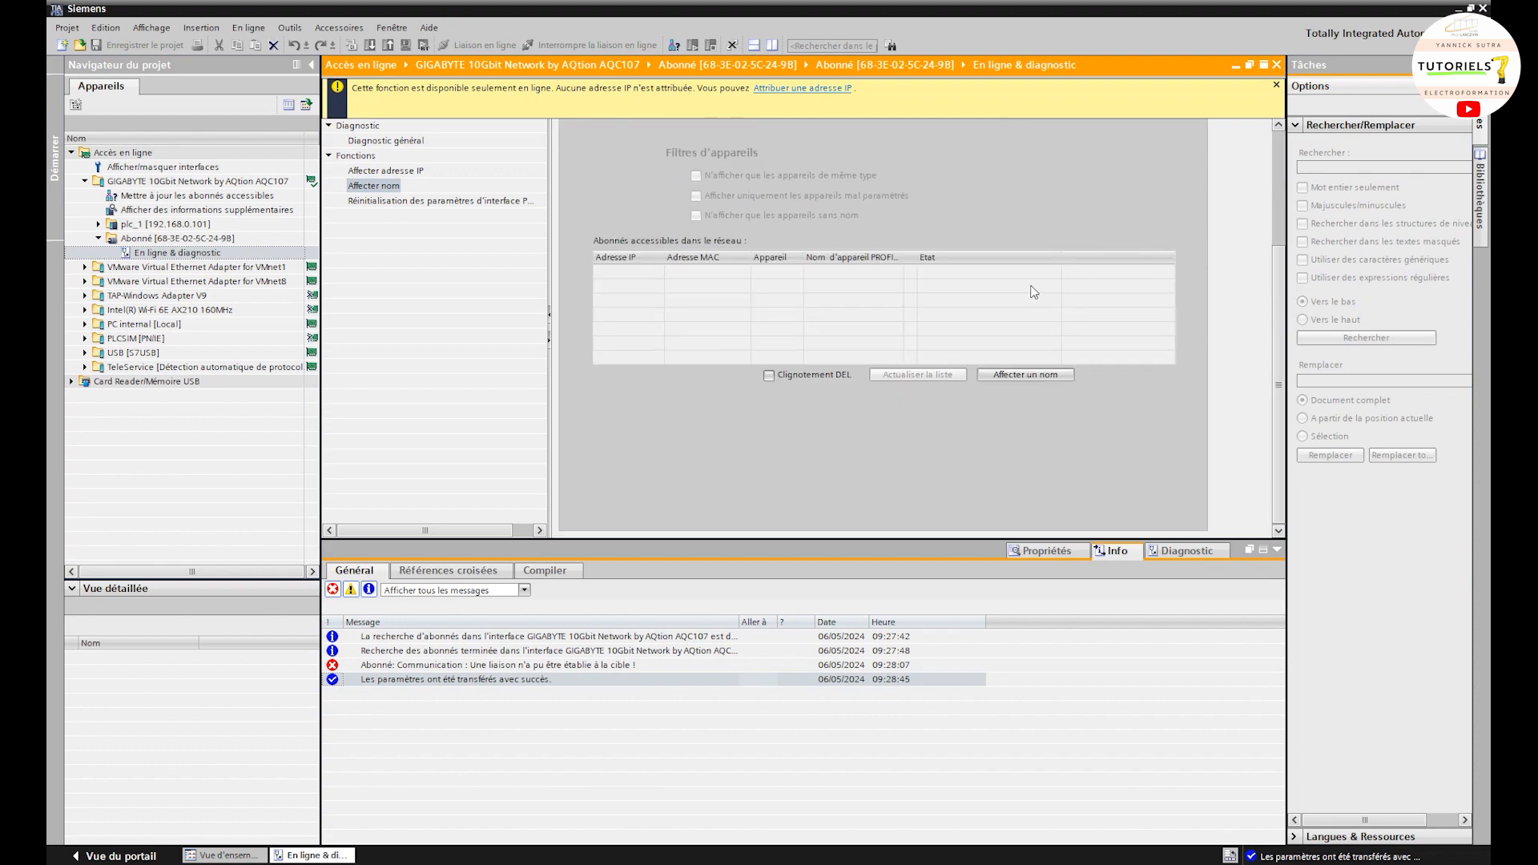
click(1023, 371)
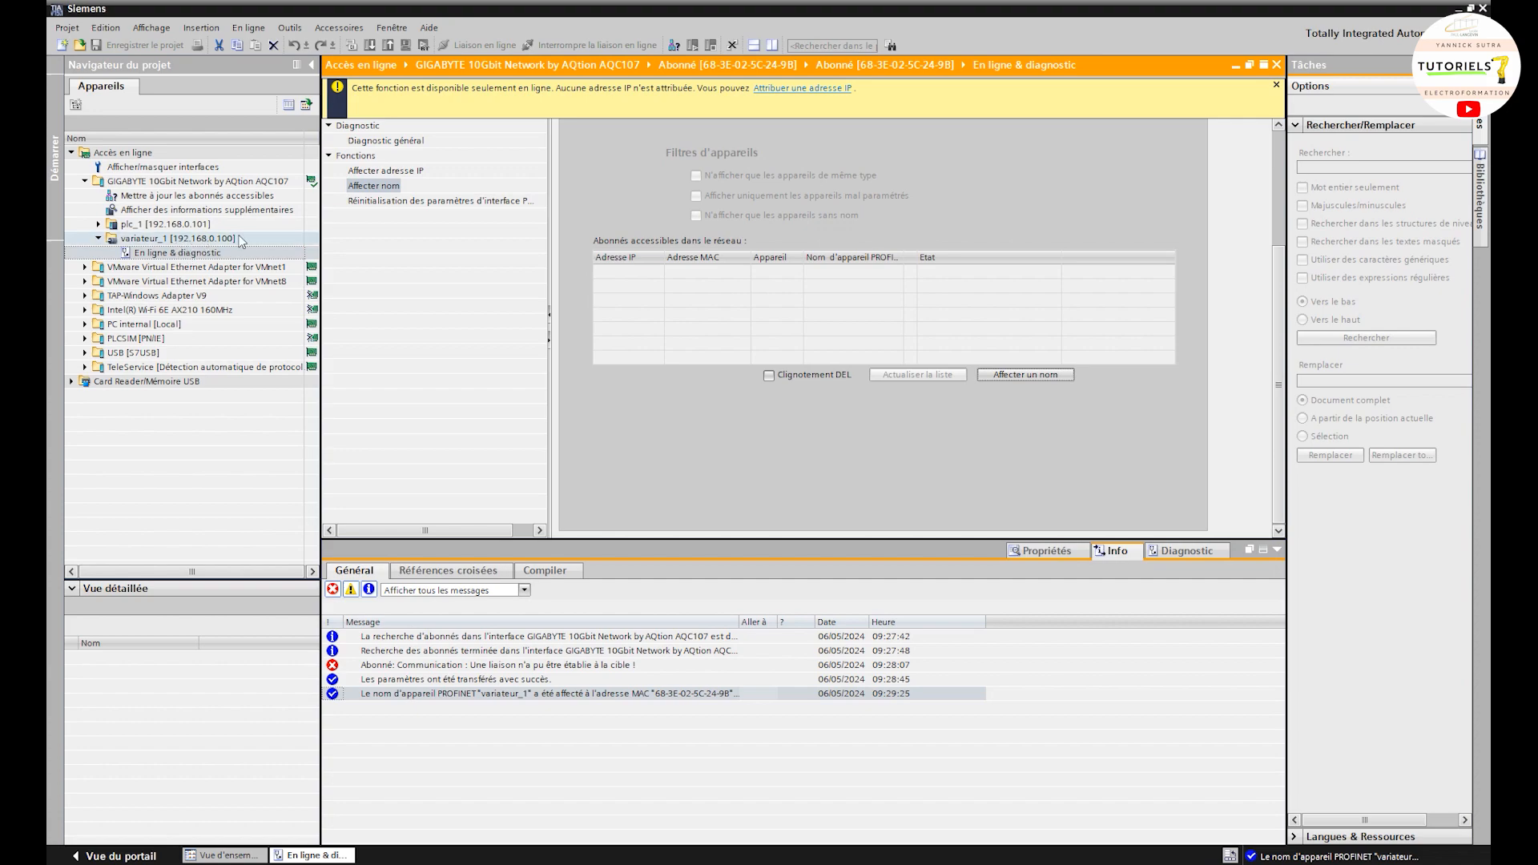
Step: Review the outdated device's IP assignment and general diagnostics, and refresh the accessible devices on the GIGABYTE 10Gbit network interface
click(390, 171)
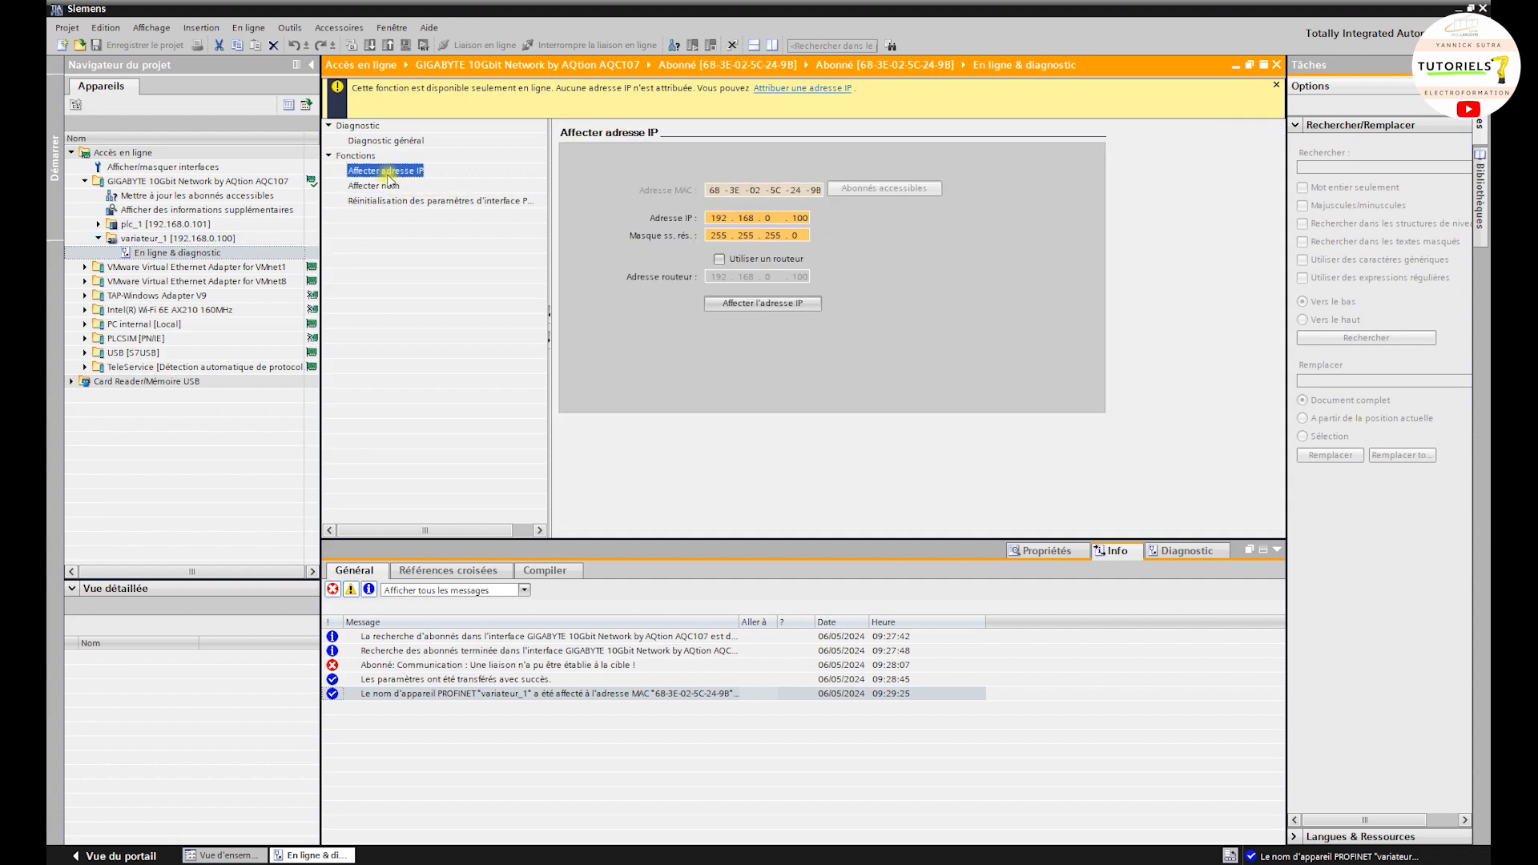
click(383, 142)
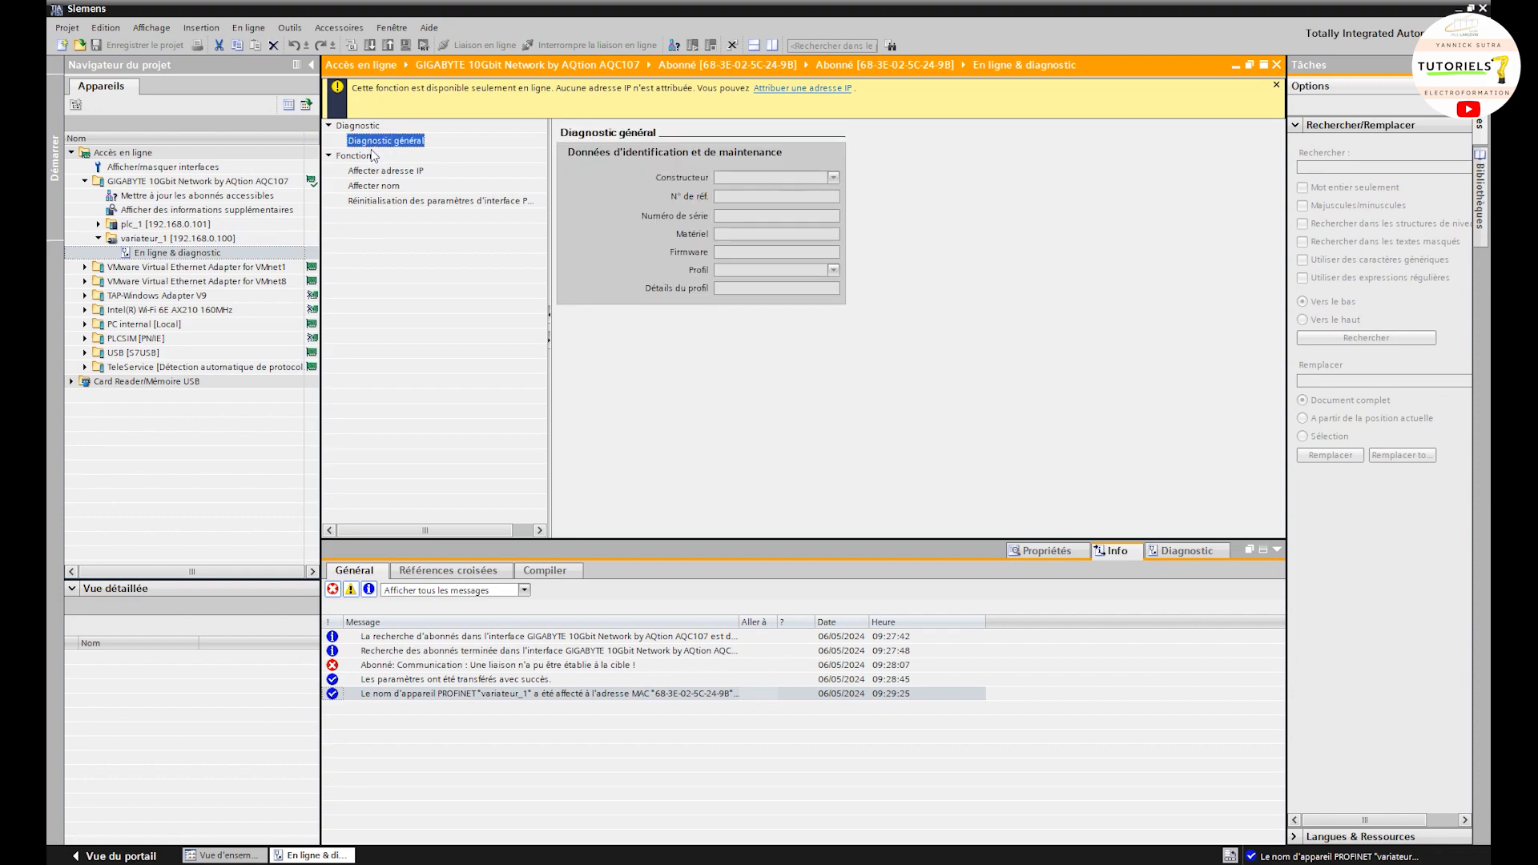
click(179, 239)
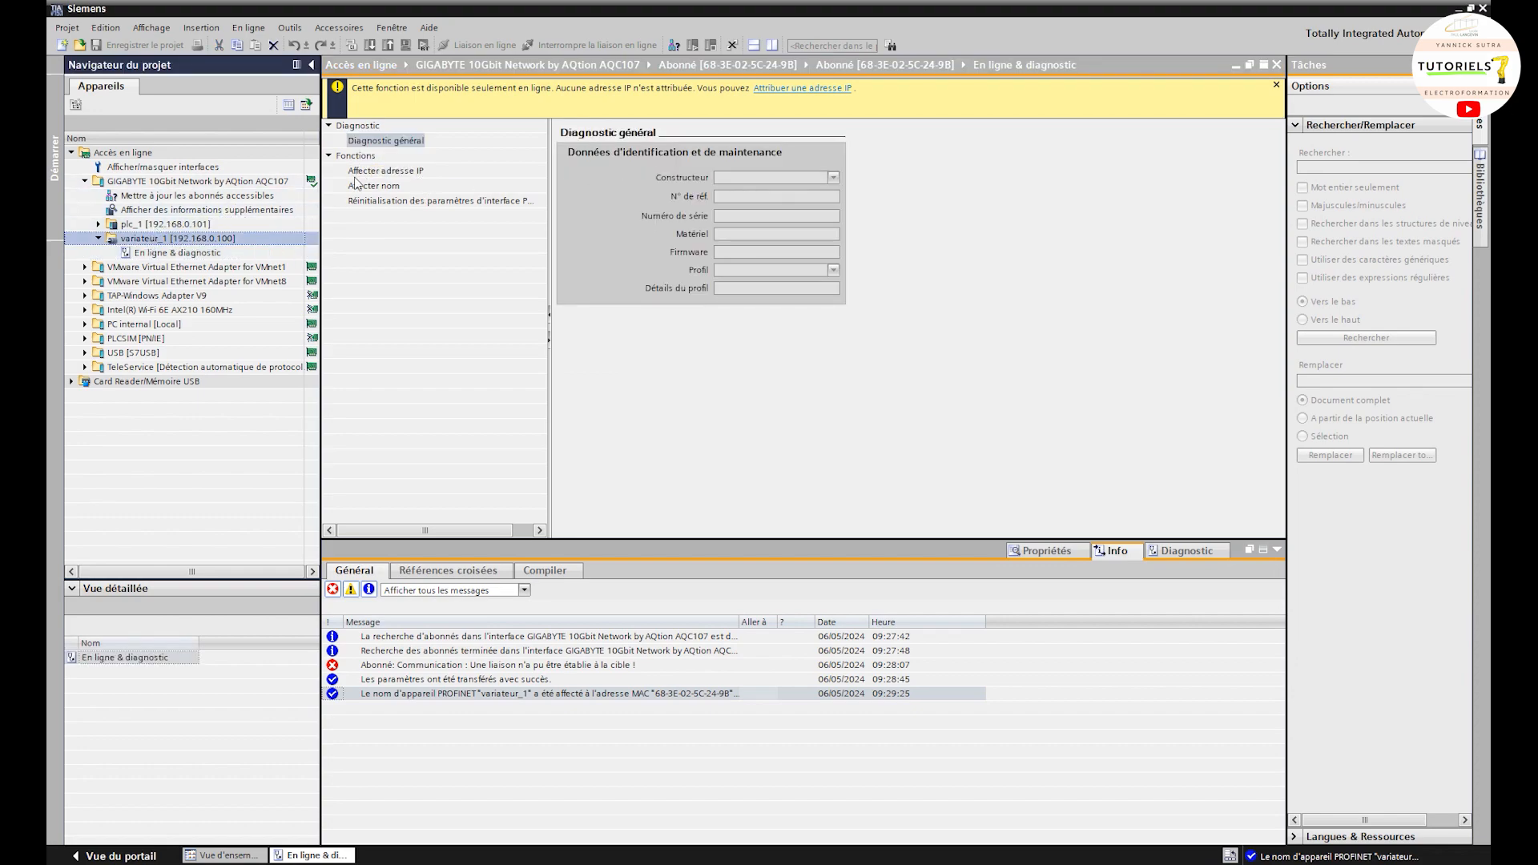
click(160, 196)
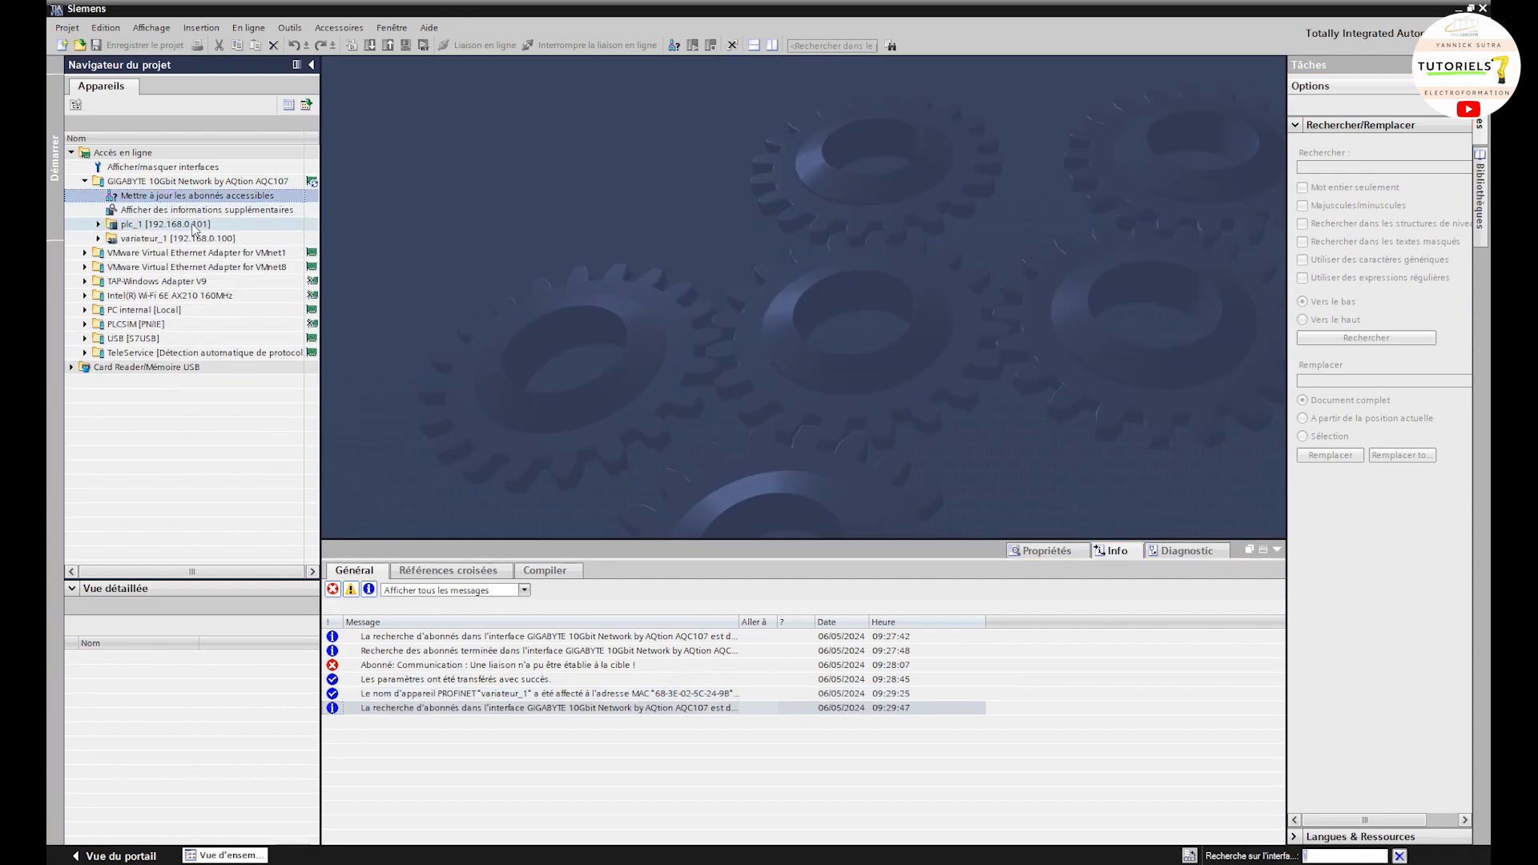
Step: Examine the identification and maintenance data in the general online diagnostics of variateur_1 and list its available functions
click(170, 237)
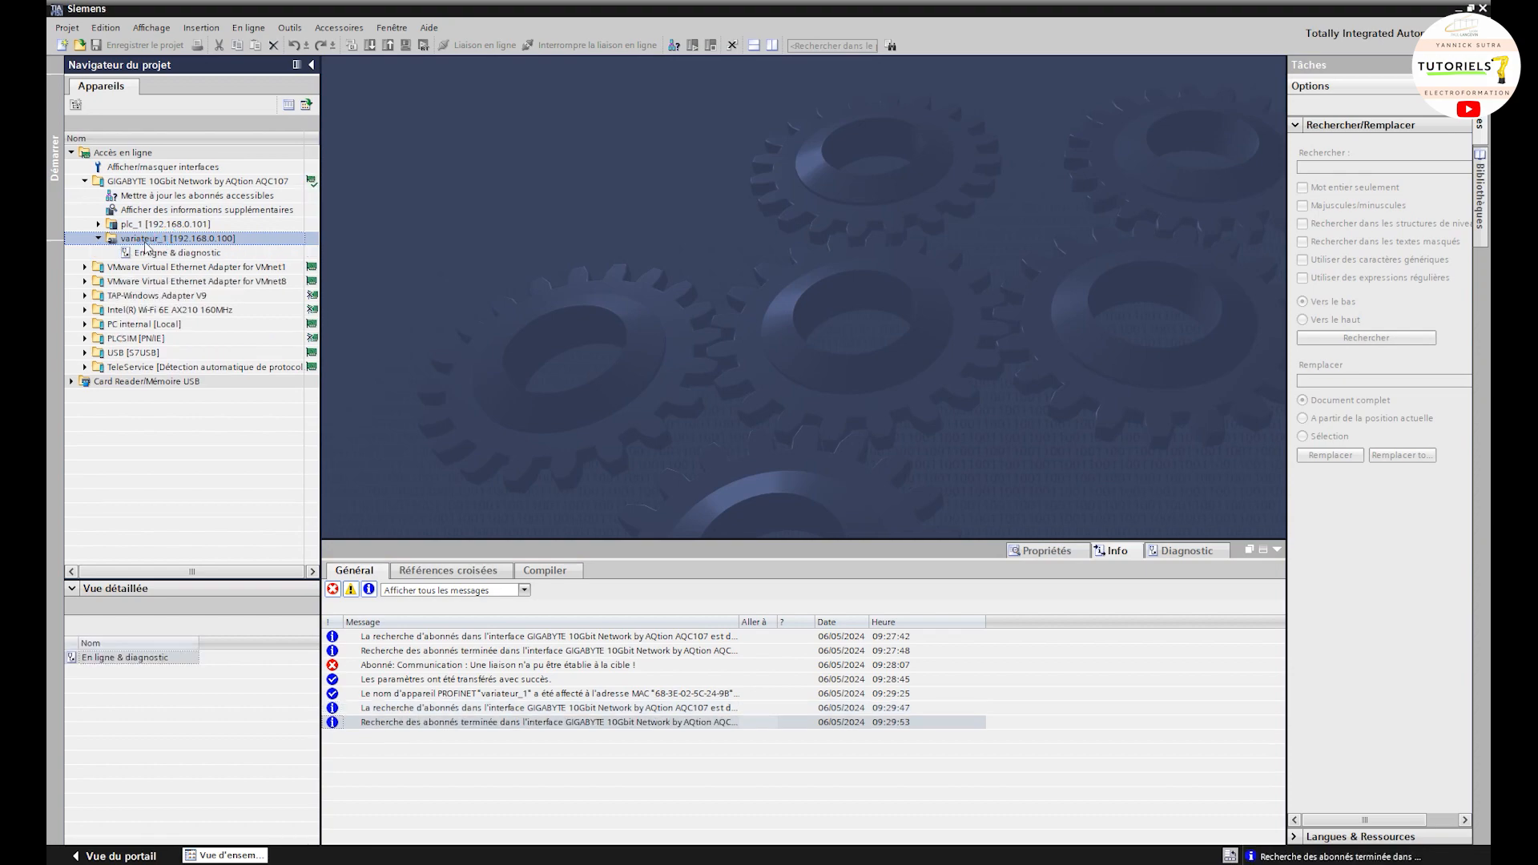
double_click(164, 253)
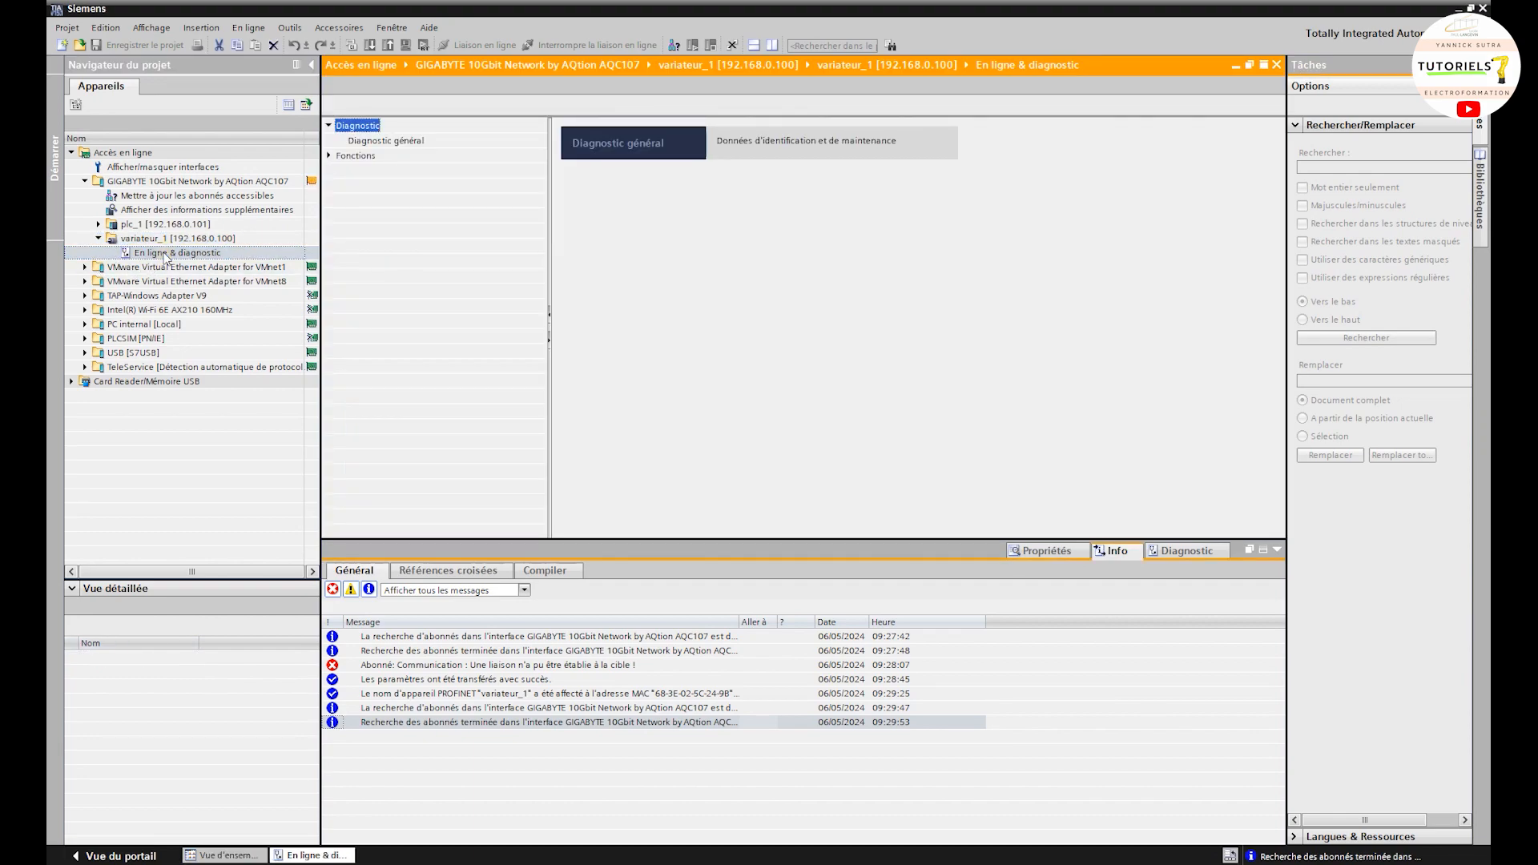
click(357, 142)
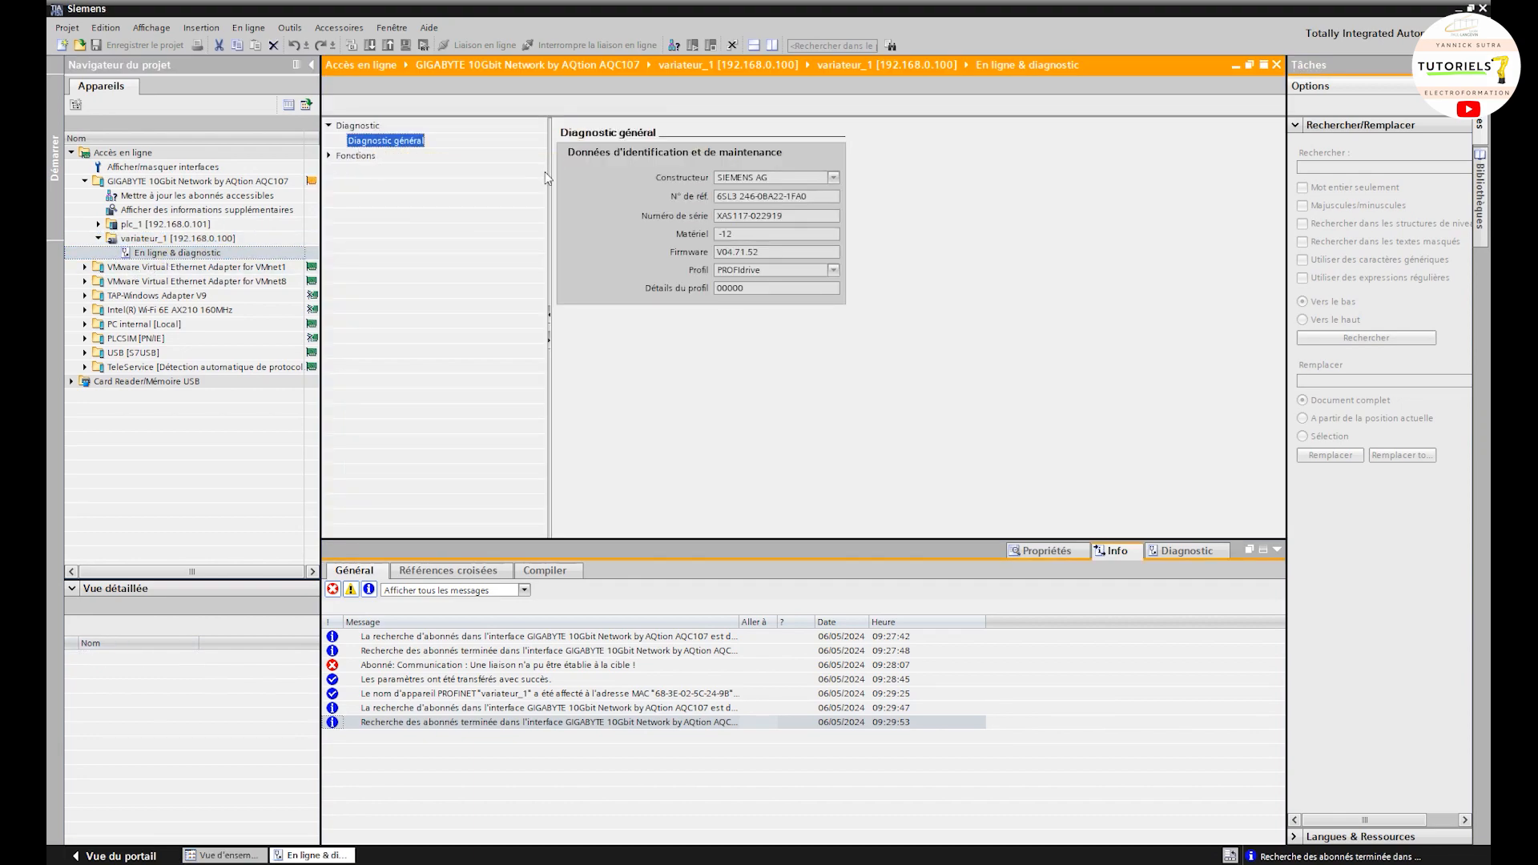
click(742, 255)
click(330, 156)
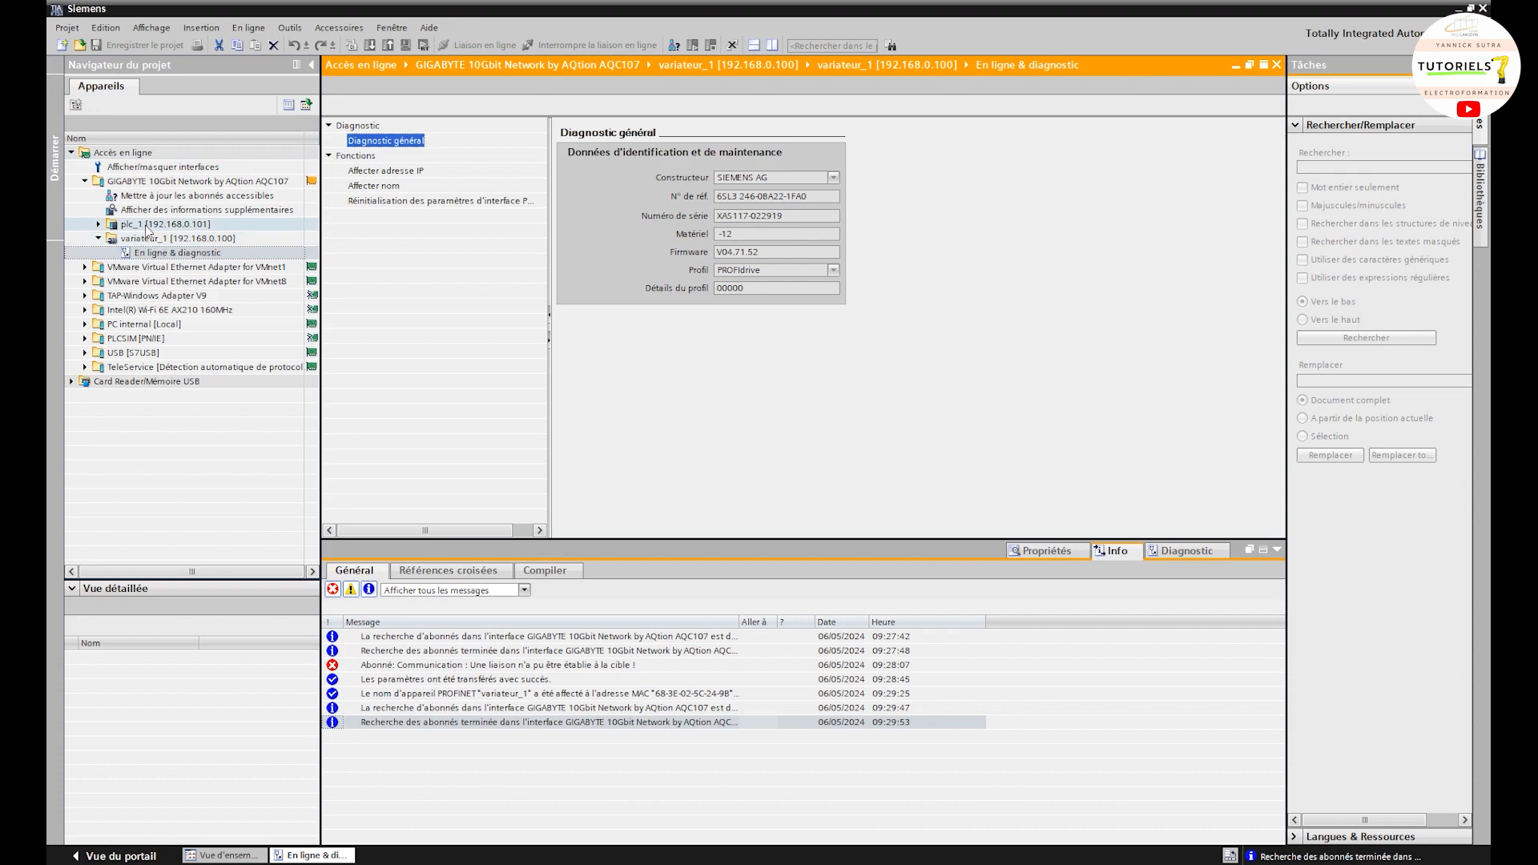
Step: Create a new project named Projet_tuto_ followed by the author's first name
click(68, 27)
click(83, 45)
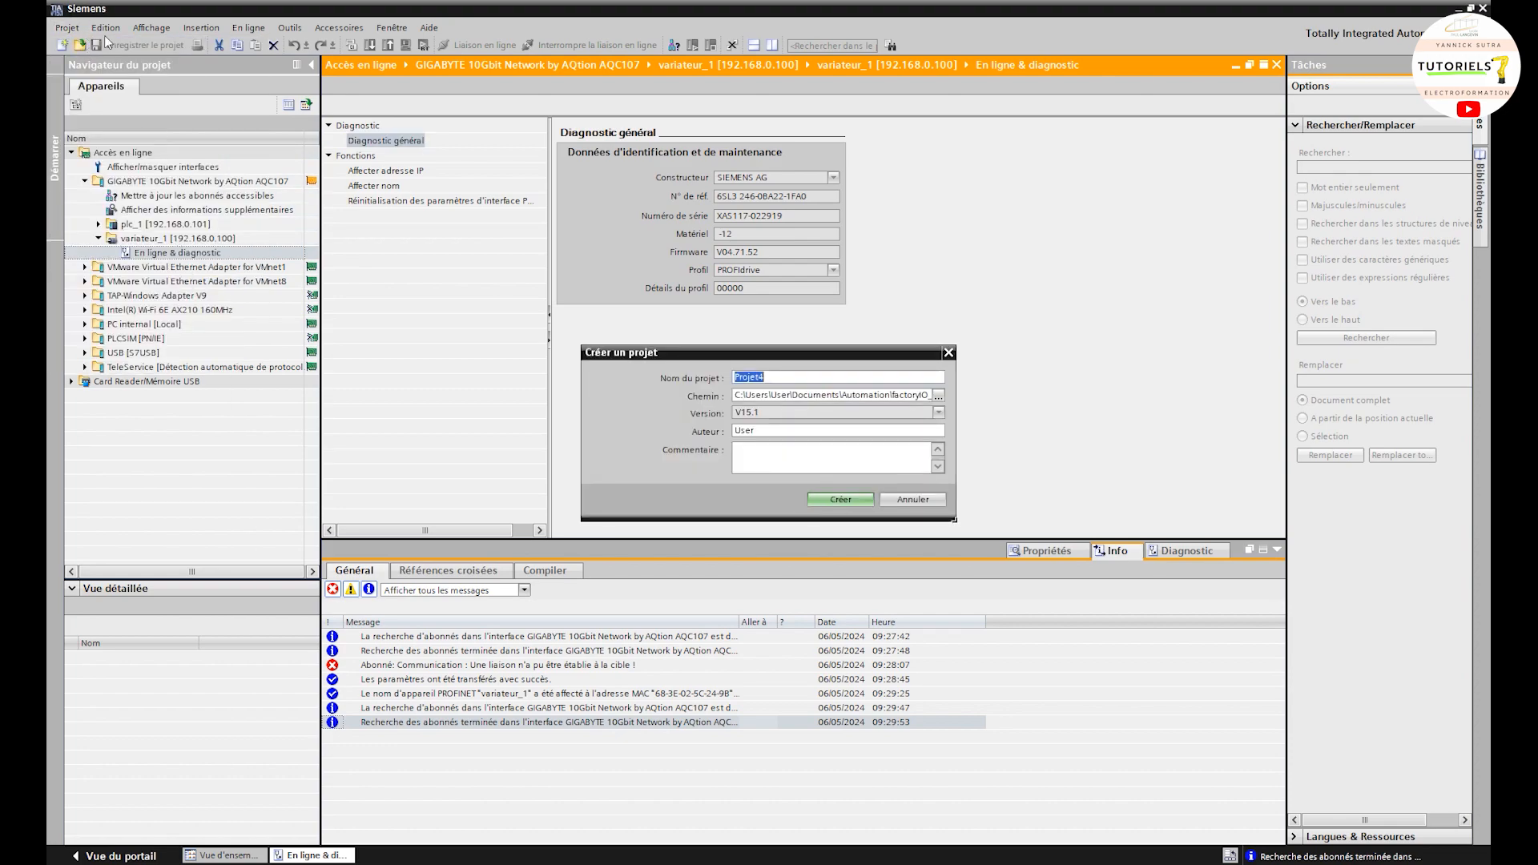
click(771, 376)
text(_tuto_yannick)
click(852, 496)
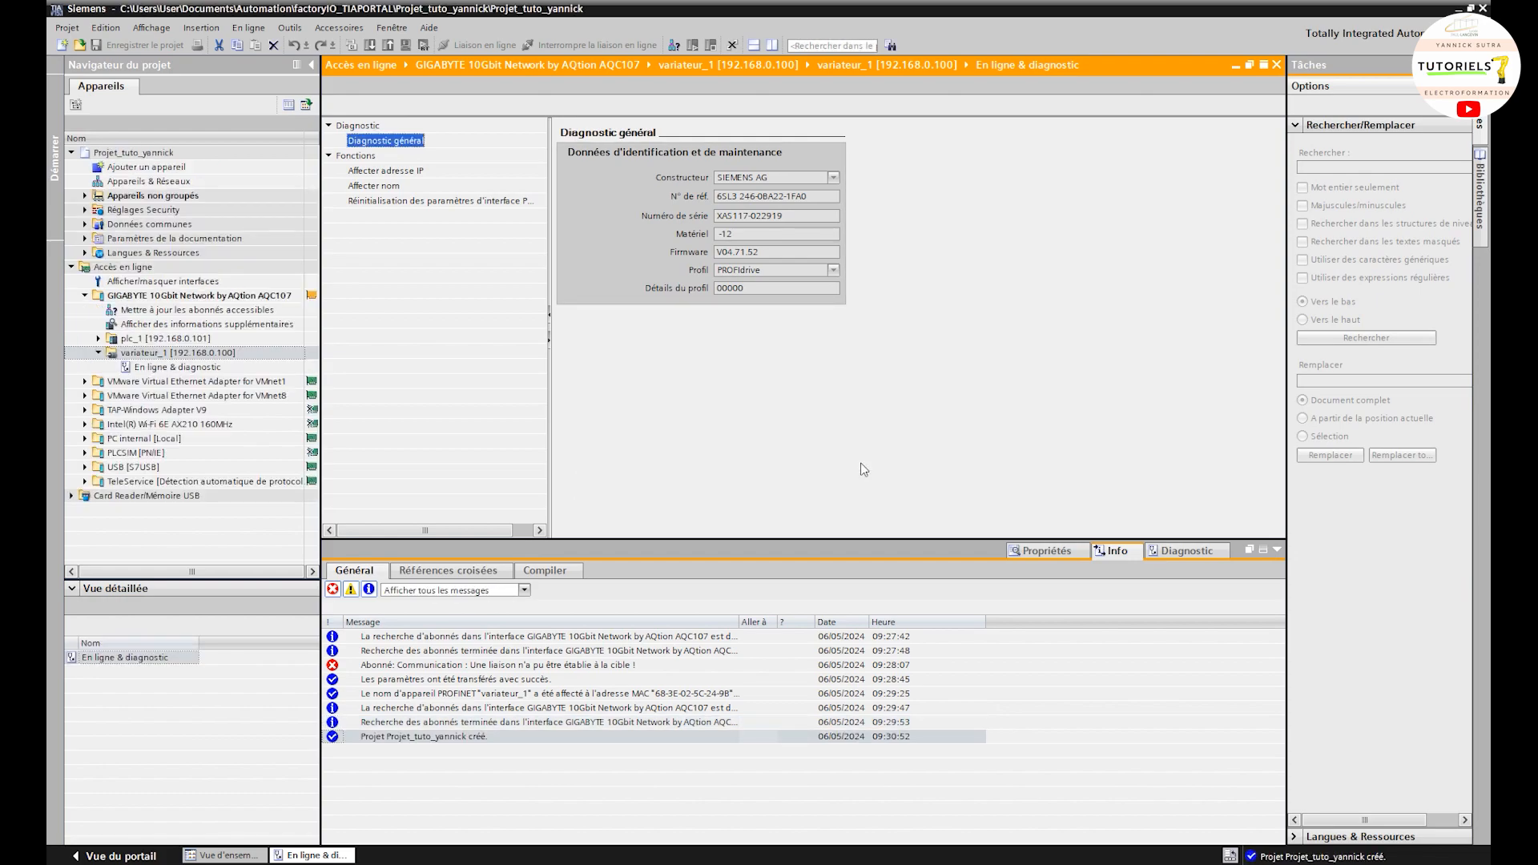
Step: Add an S7-1200 controller, CPU 1214C DC/DC/DC with article number 6ES7 214-1AG40-0XB0 and version V4.2, to the project
click(136, 170)
double_click(135, 170)
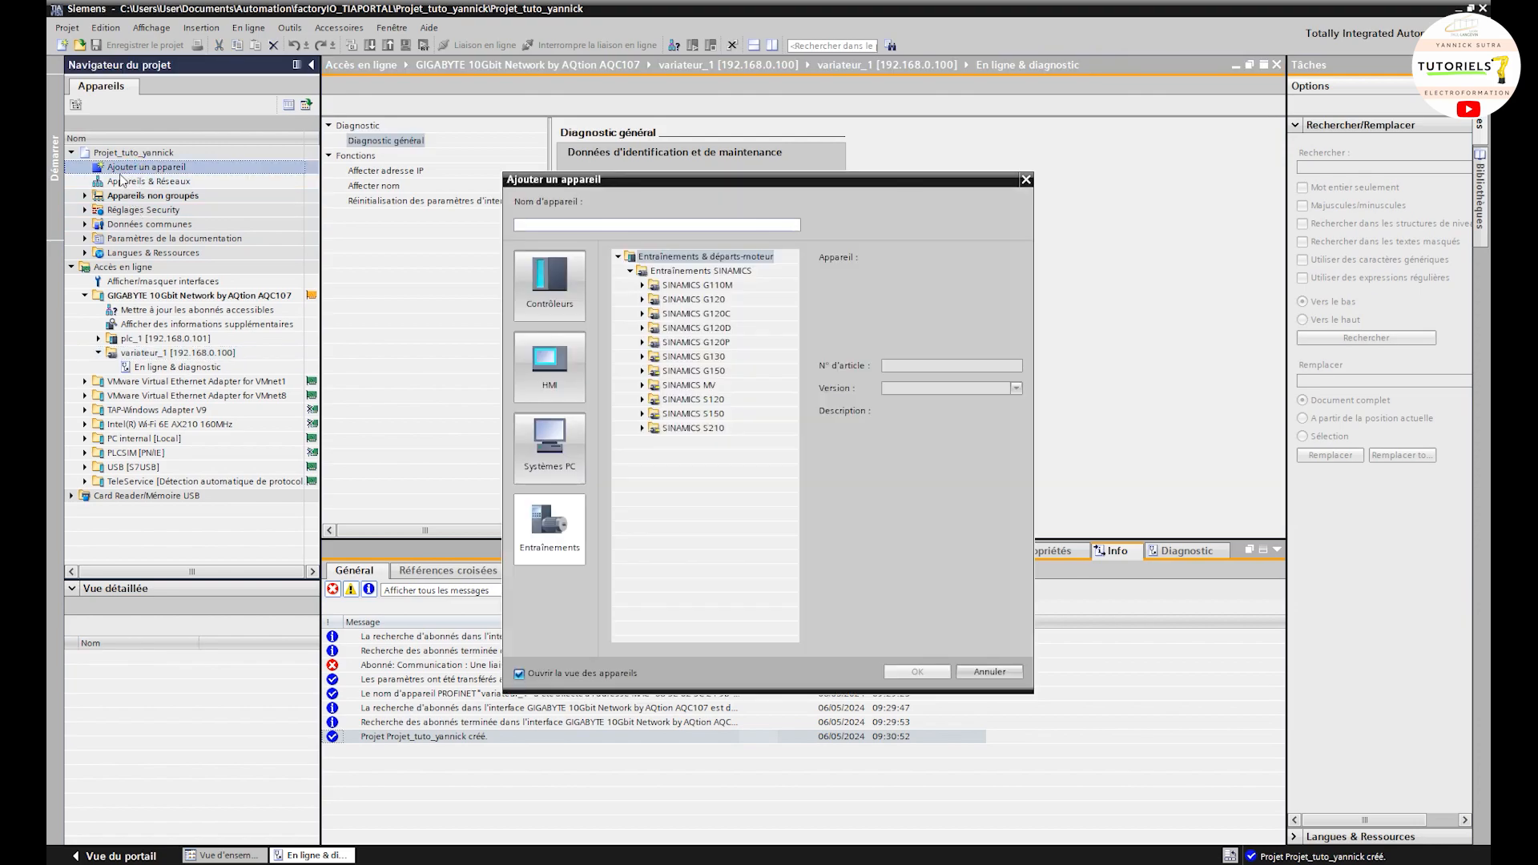
click(567, 290)
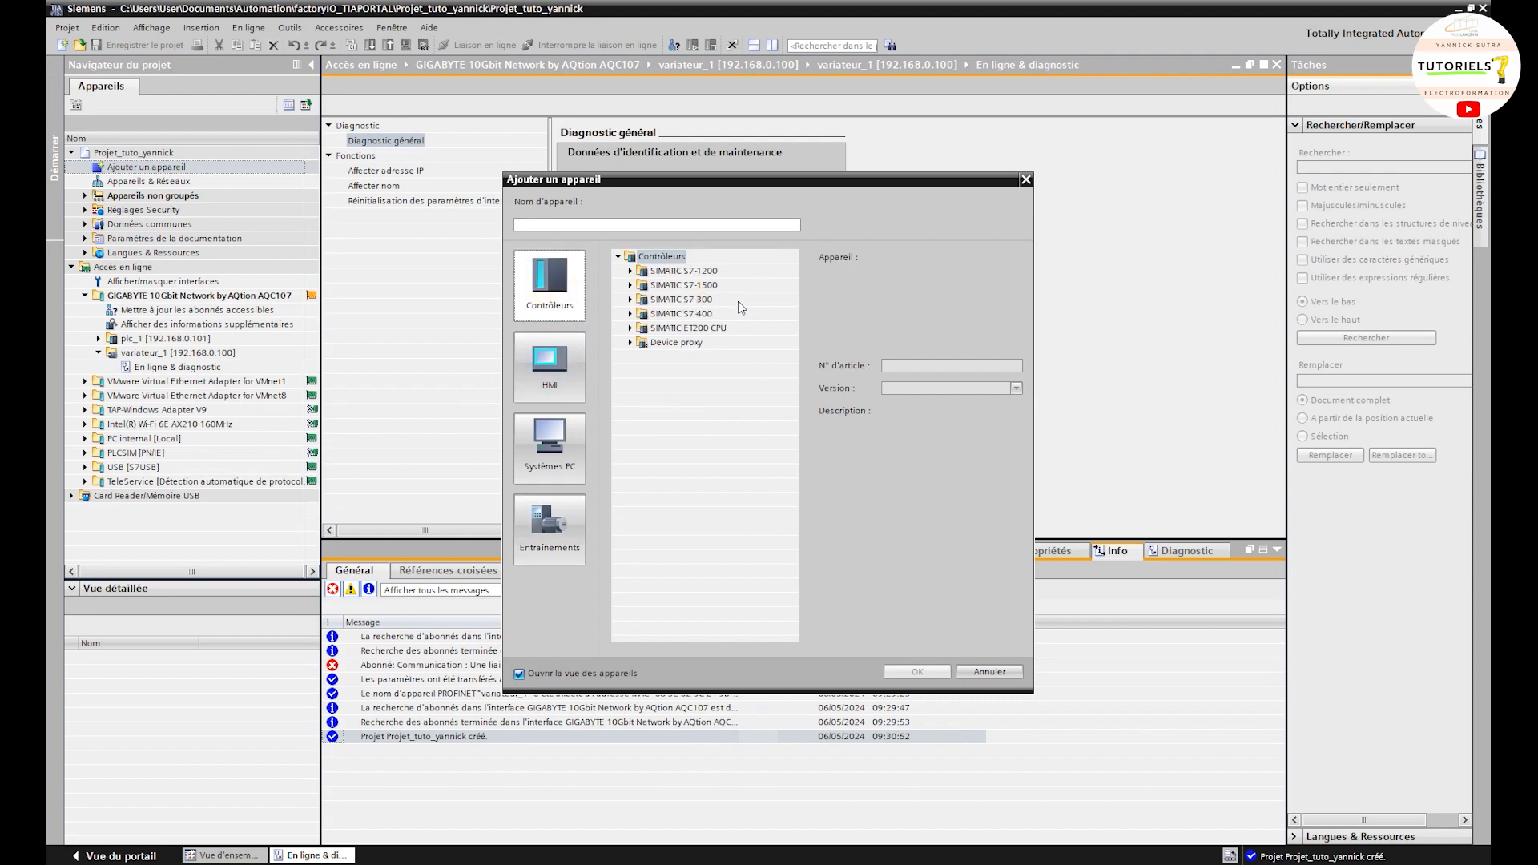
click(631, 271)
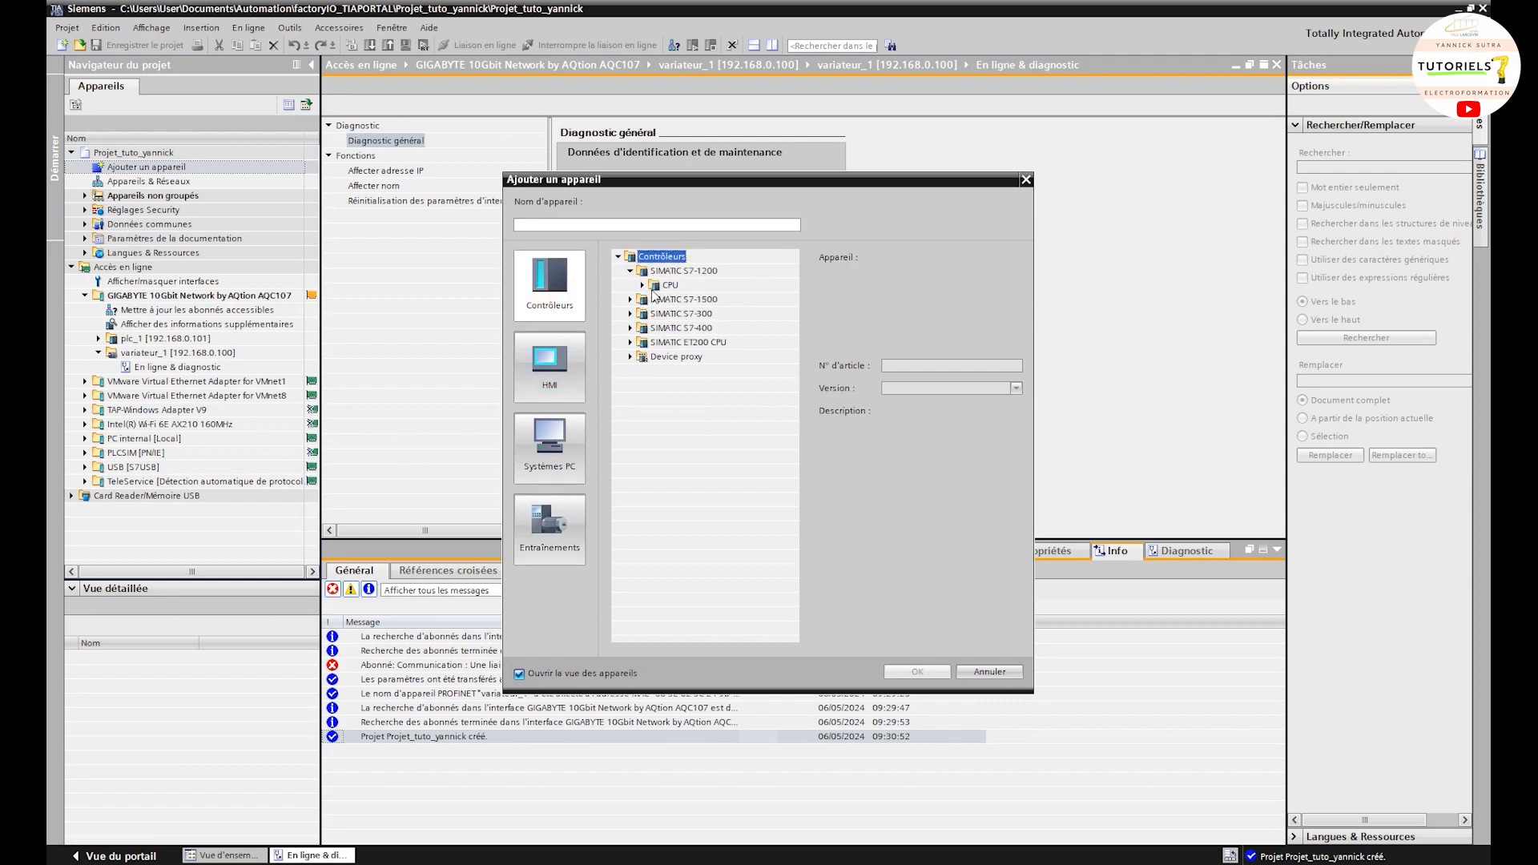
click(648, 286)
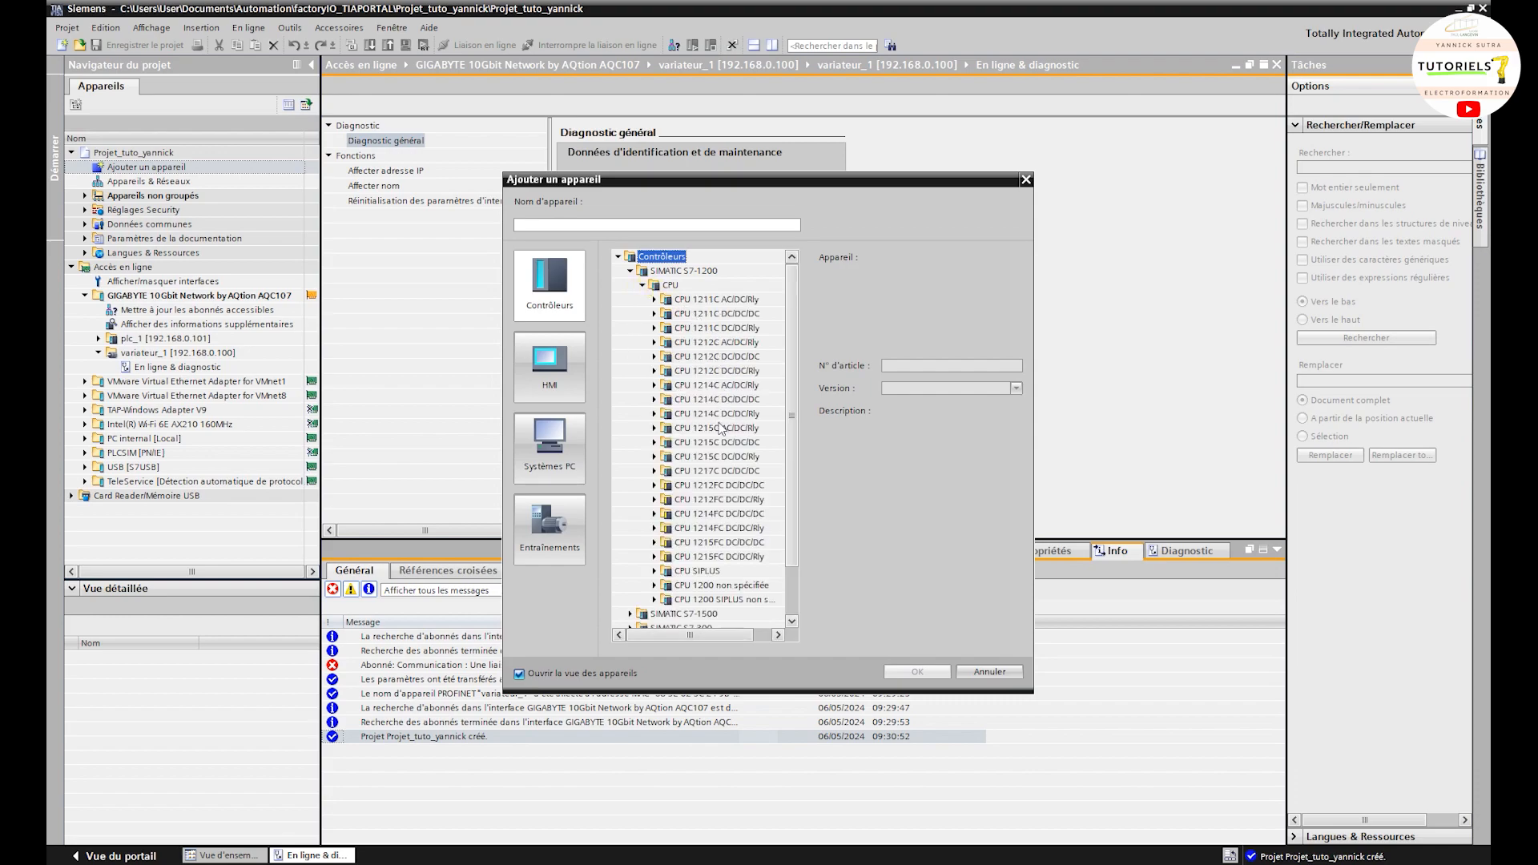
click(715, 400)
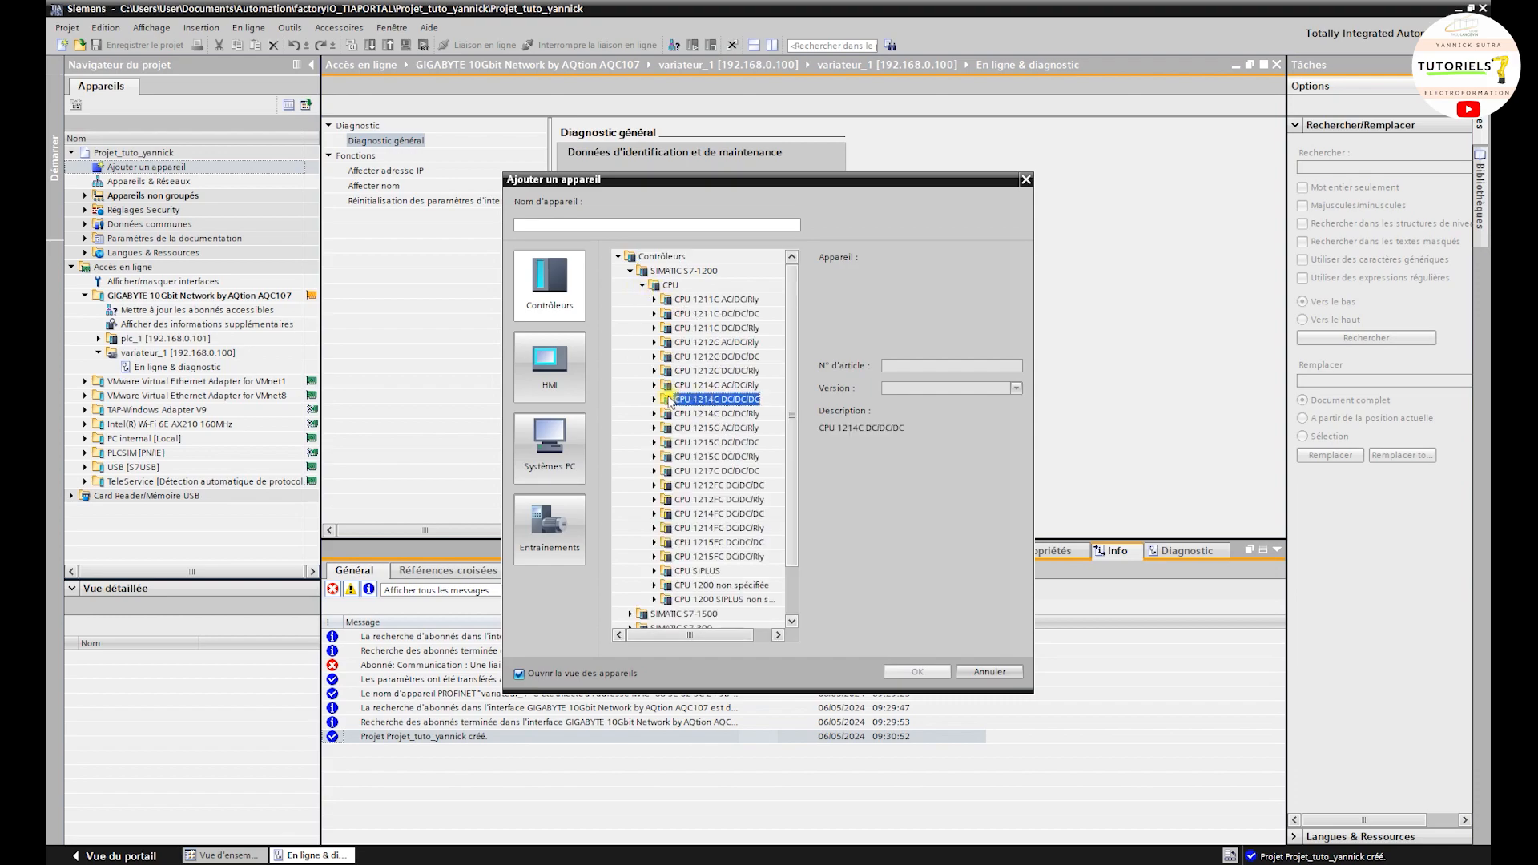
click(654, 399)
click(708, 442)
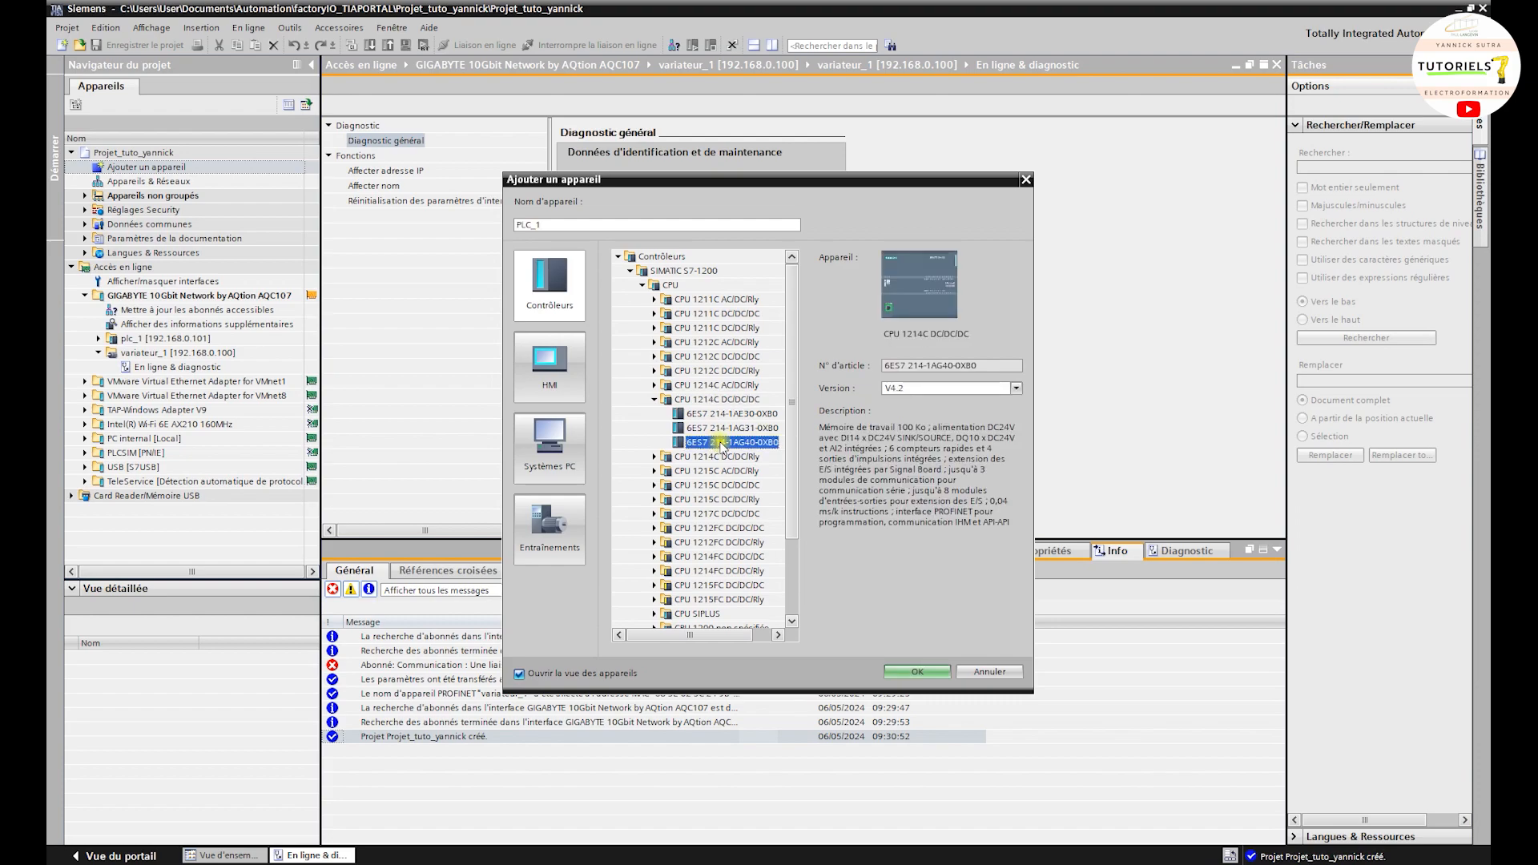
click(932, 670)
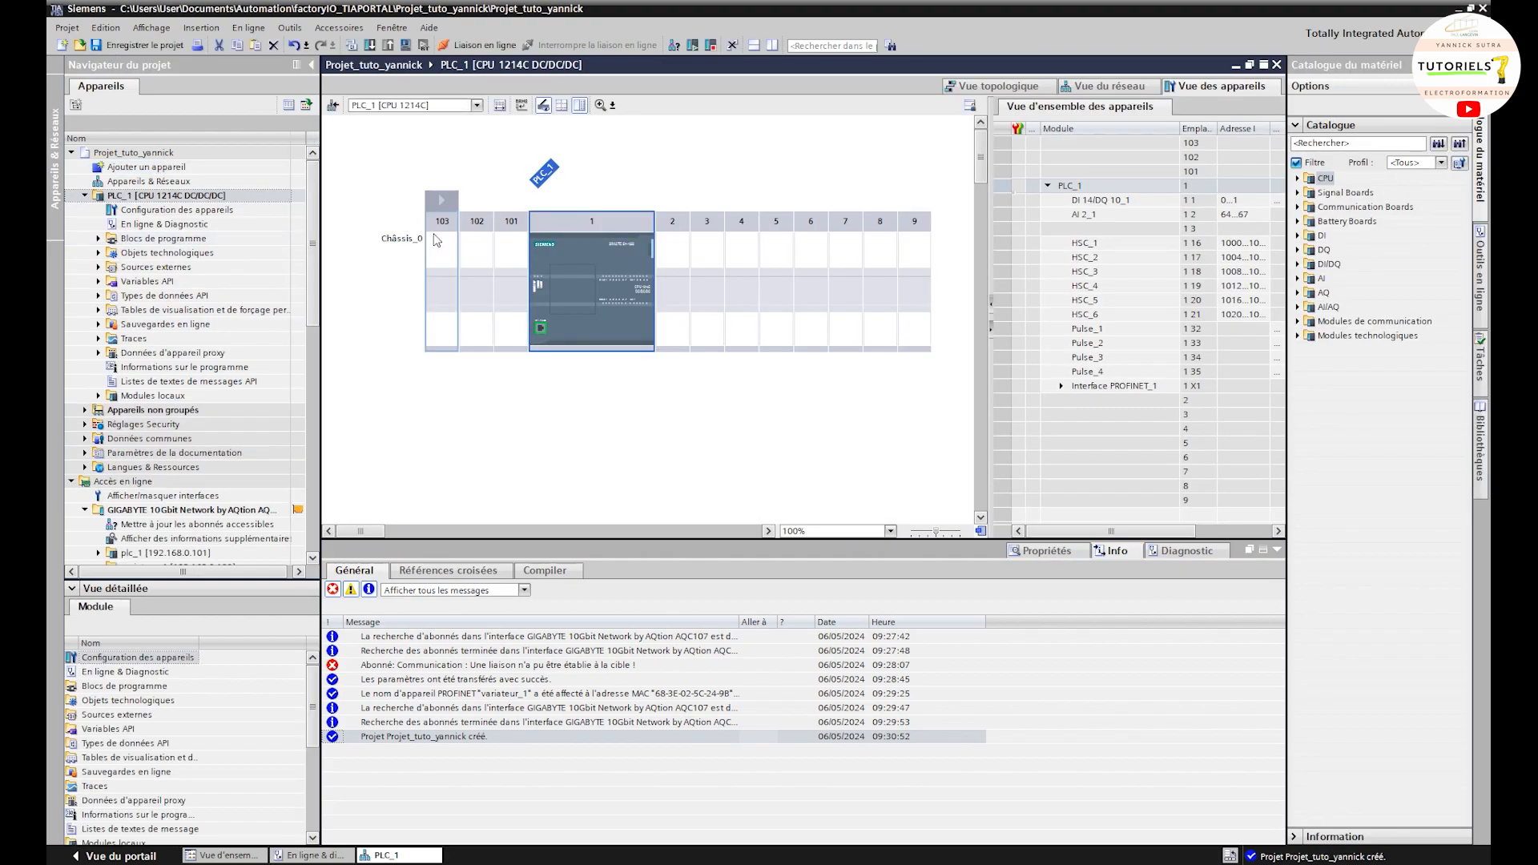
Step: Open the project's devices and networks view to look at the added PLC
double_click(158, 169)
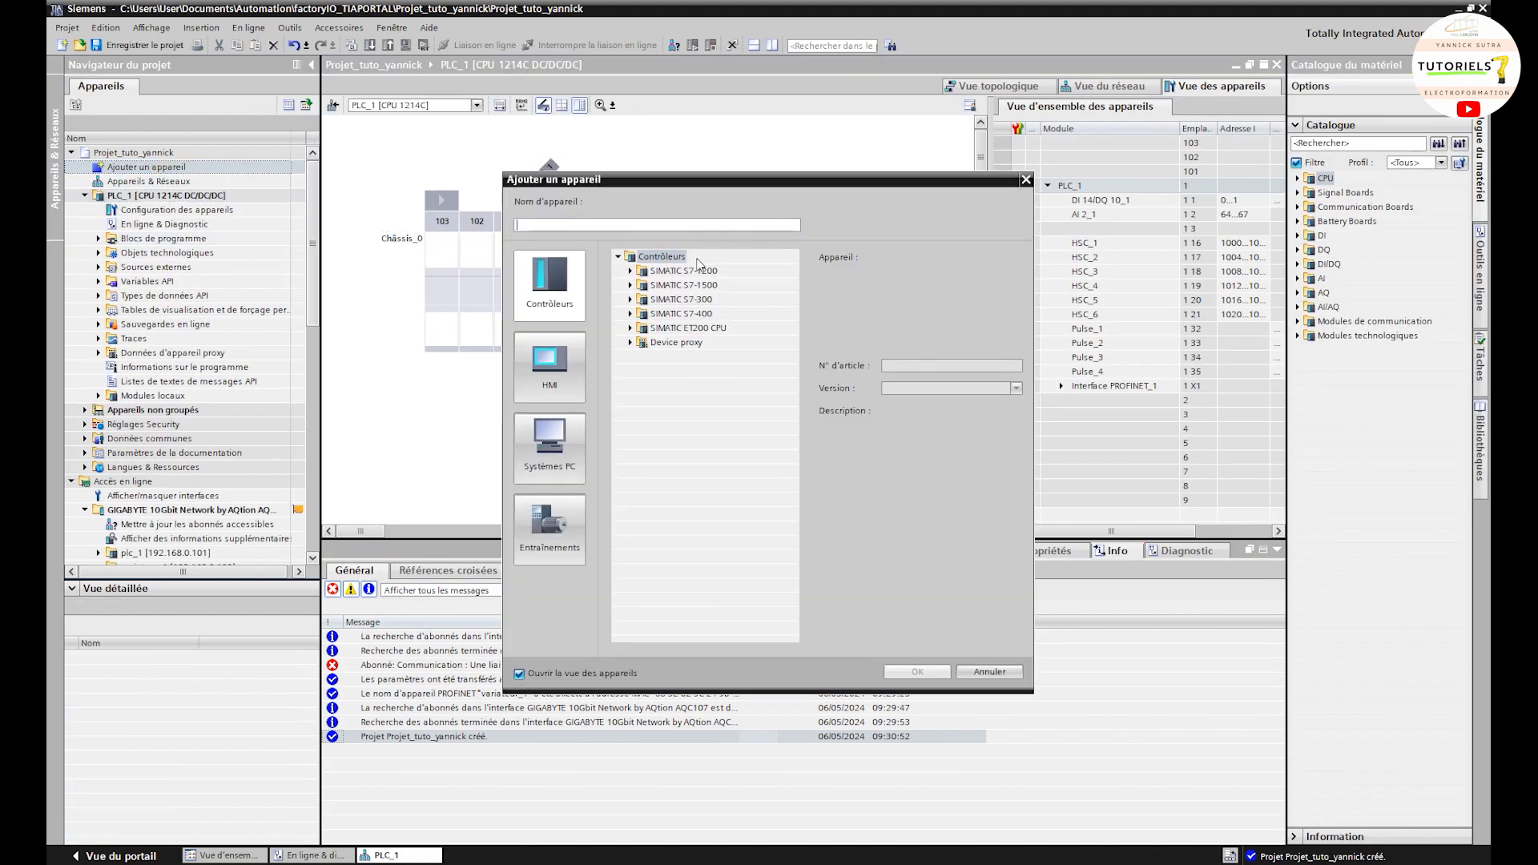
click(1026, 179)
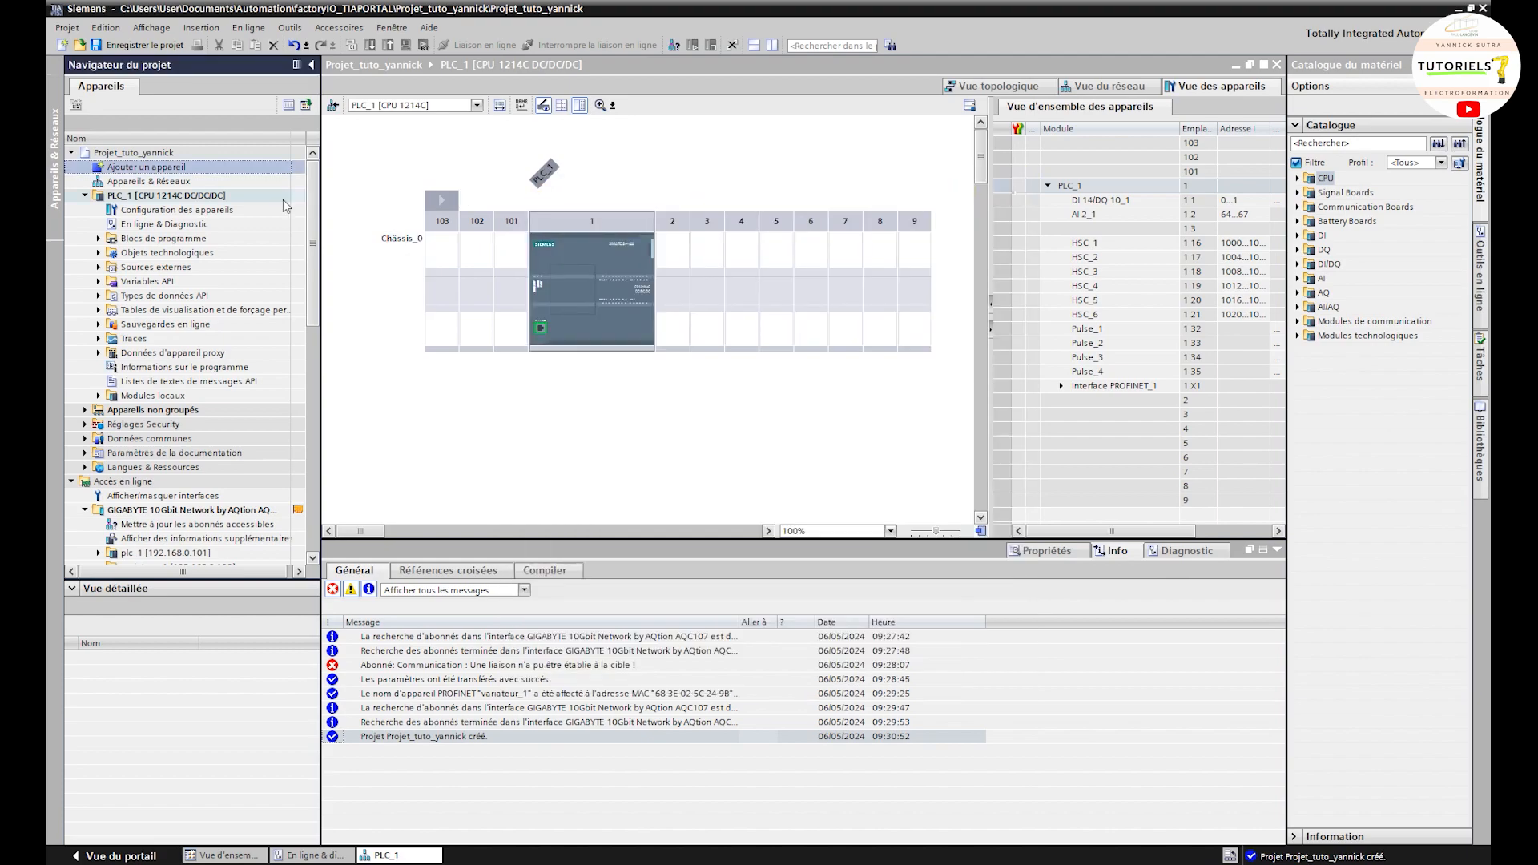
click(181, 181)
double_click(181, 181)
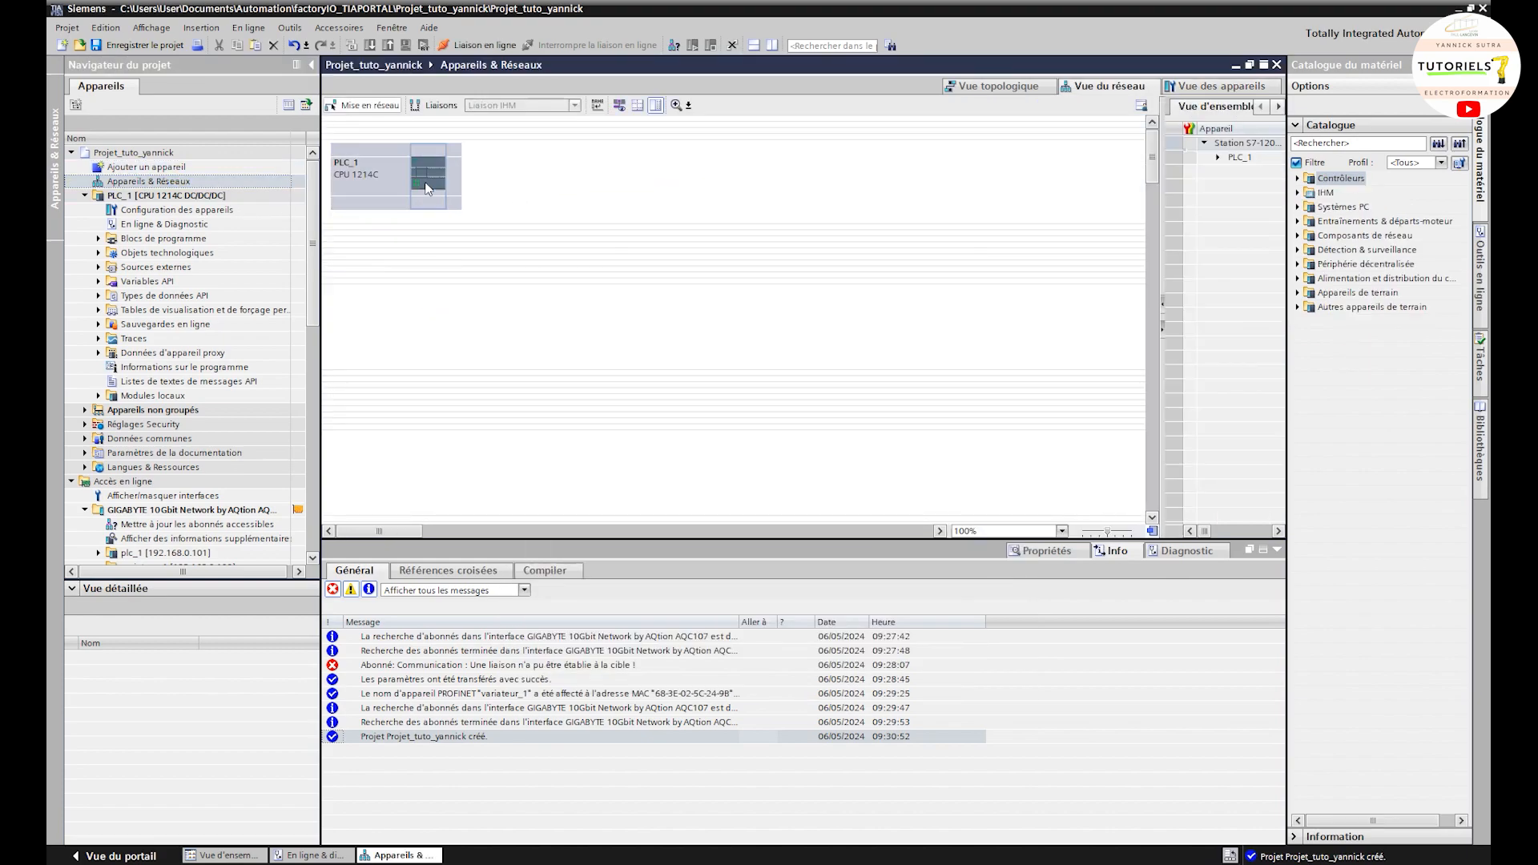
Step: Add a SINAMICS G120 drive with the CU250S-2 PN Vector control unit, version 4.7.10, to the project
double_click(146, 167)
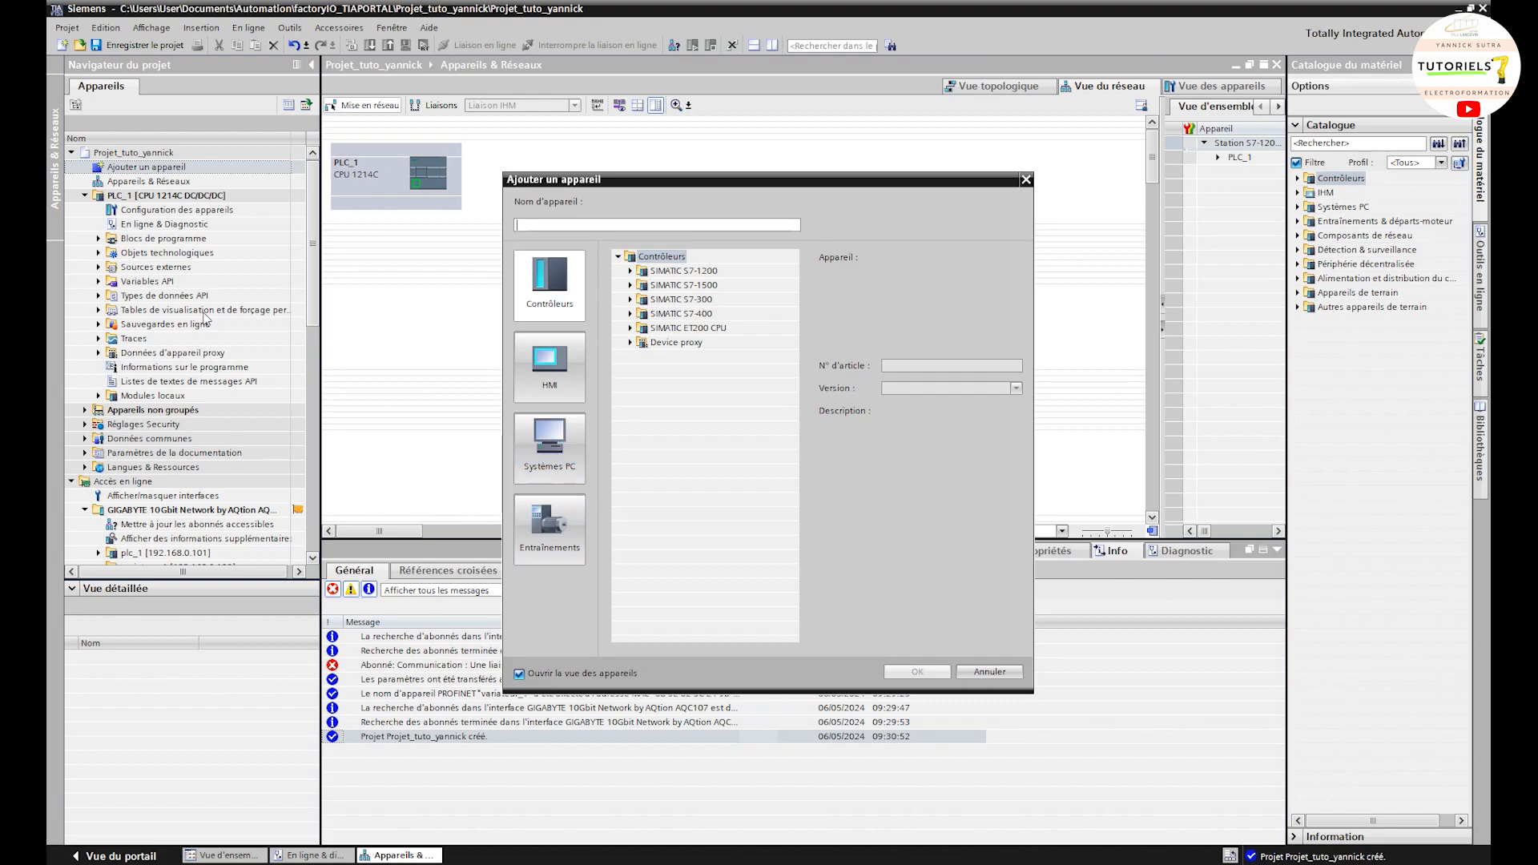
click(565, 518)
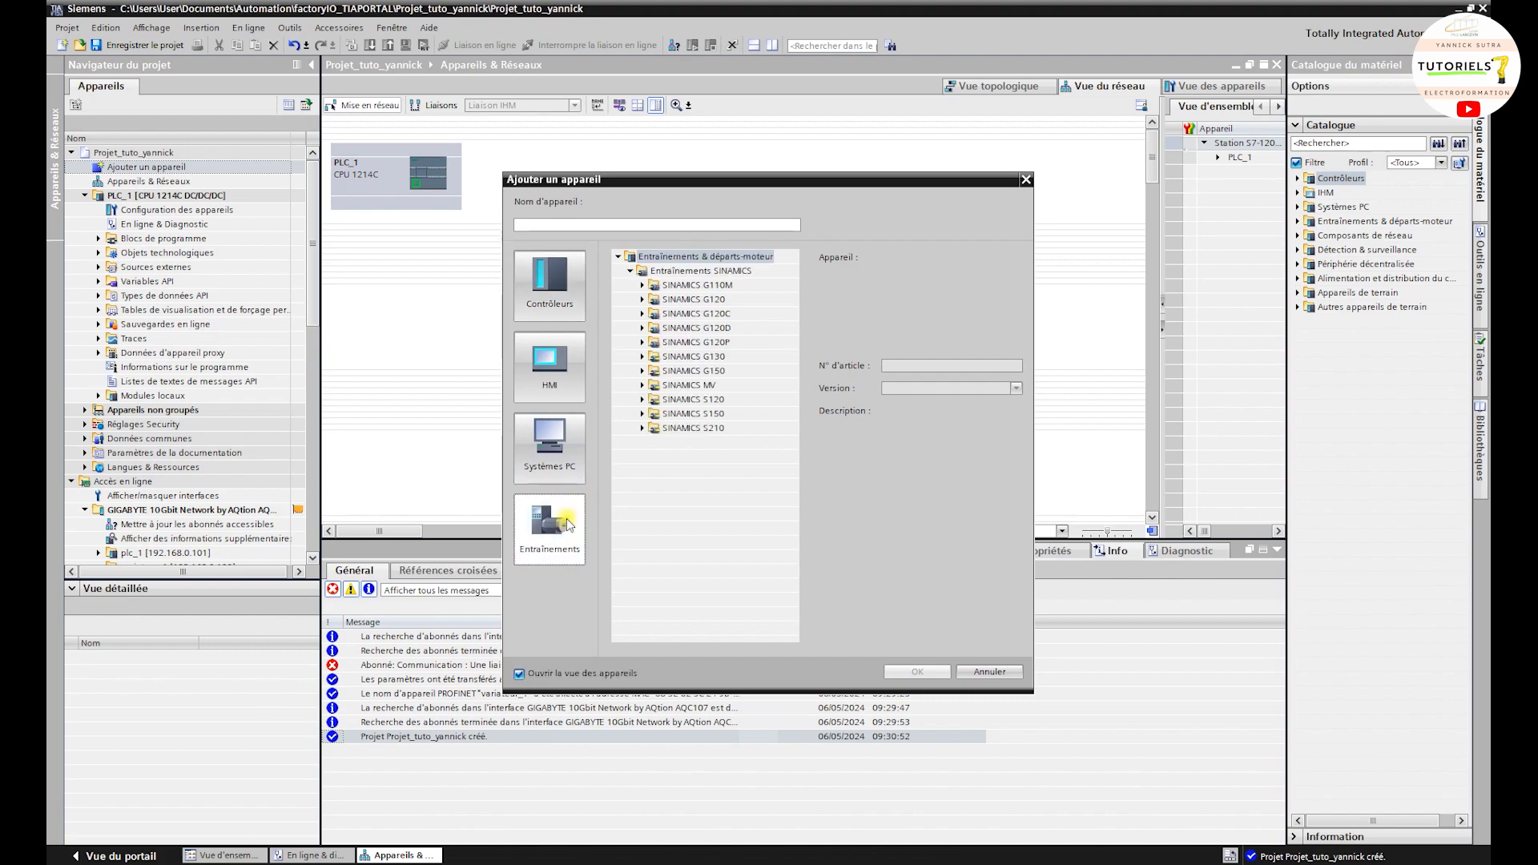
click(642, 298)
click(654, 314)
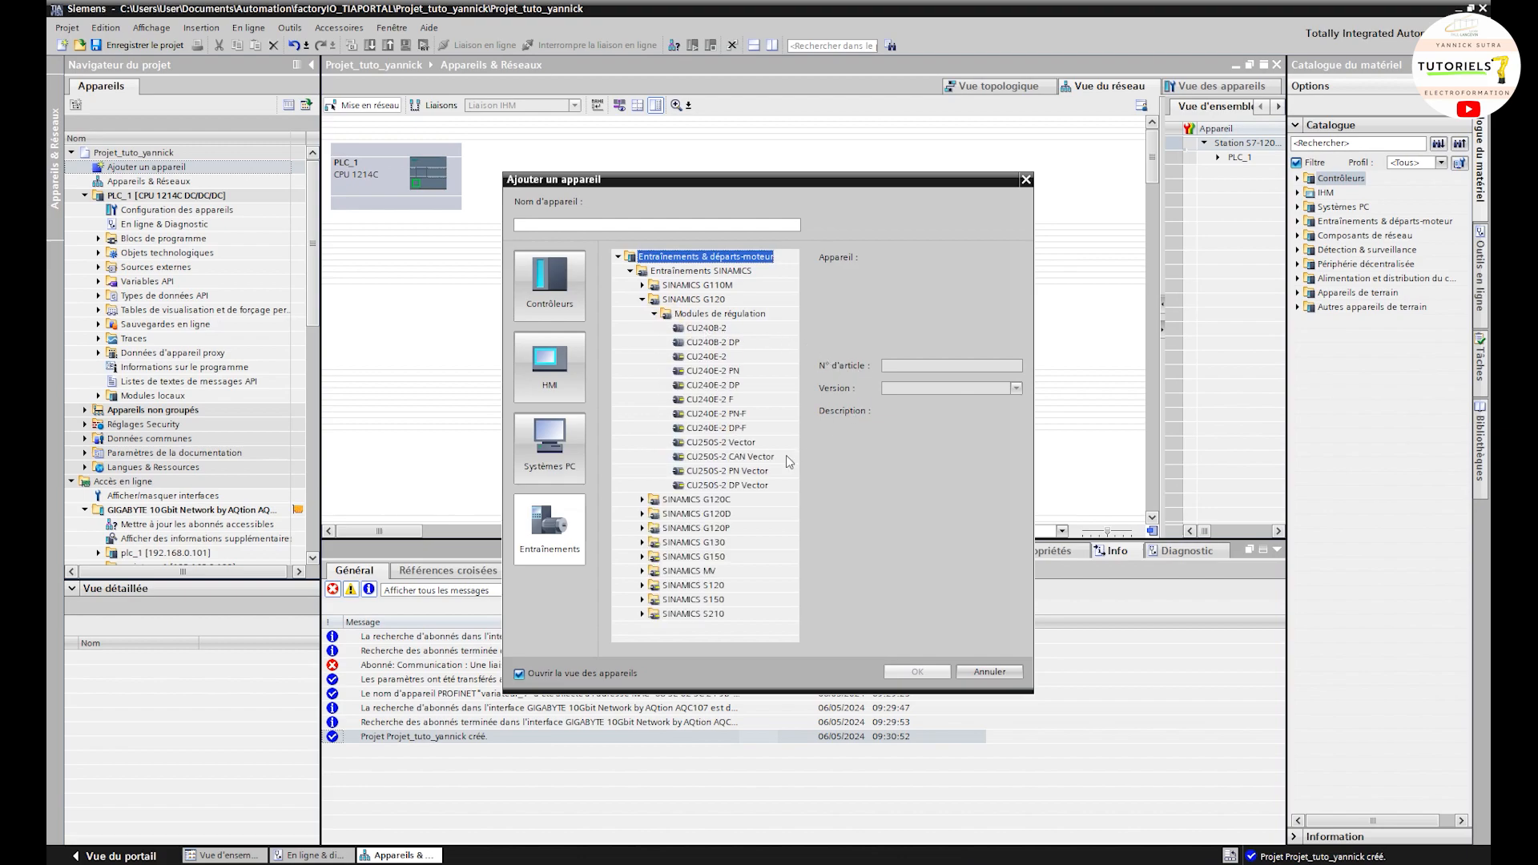
click(728, 470)
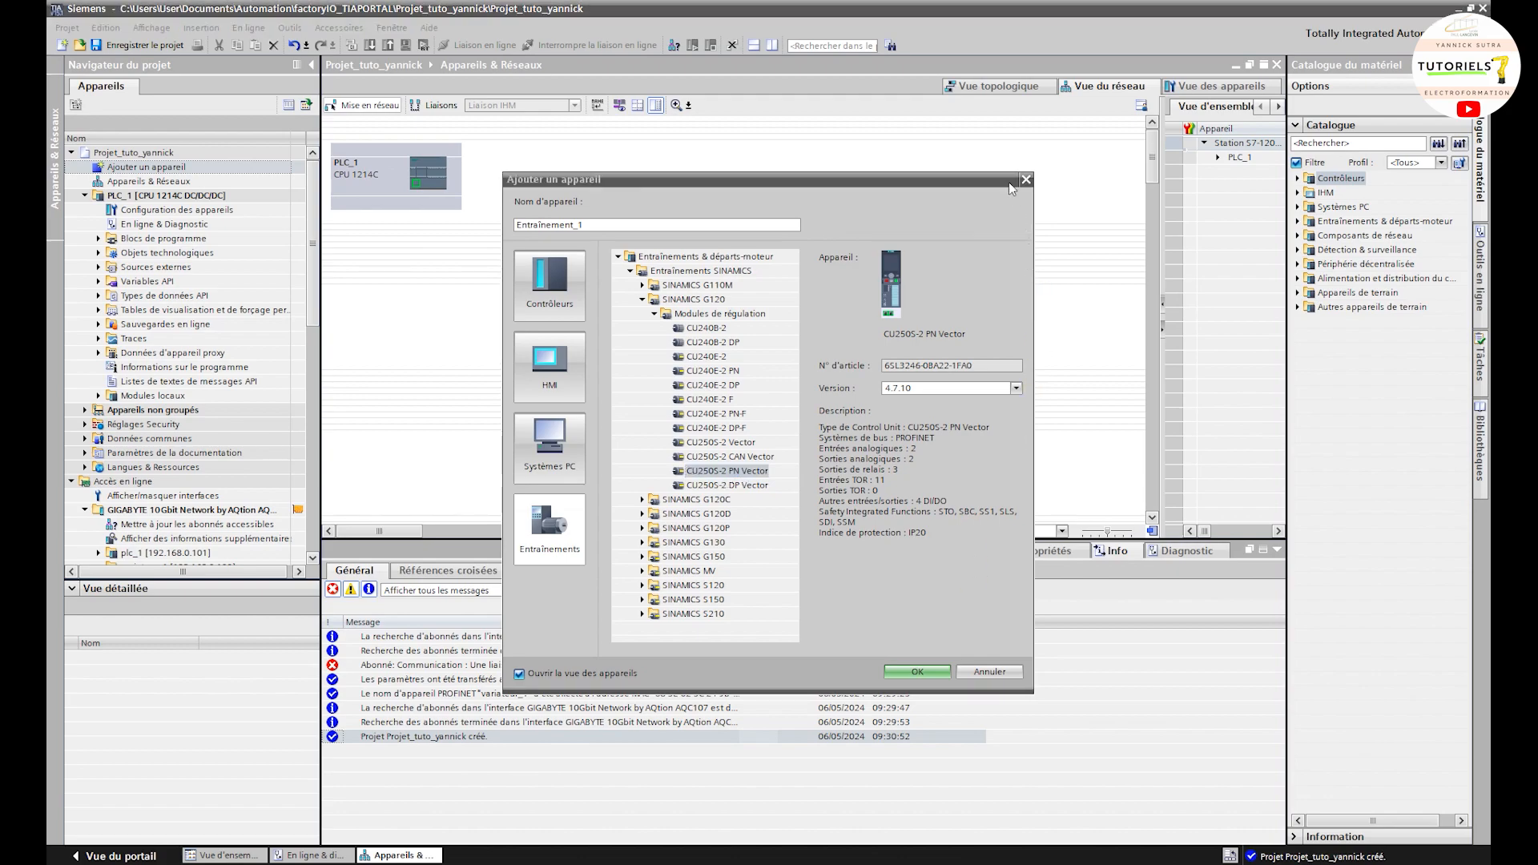
click(916, 387)
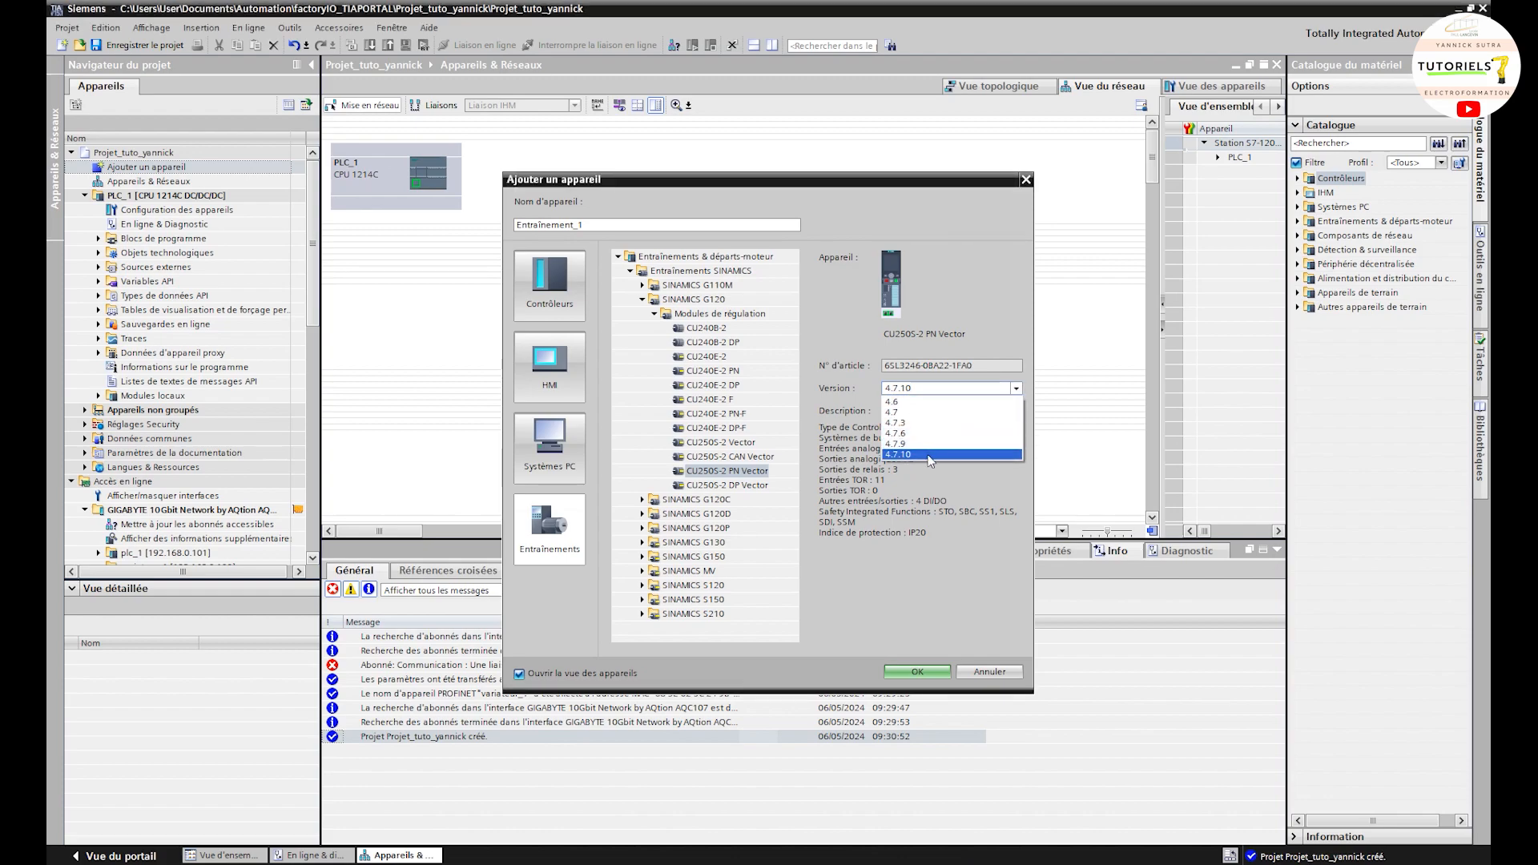
click(928, 455)
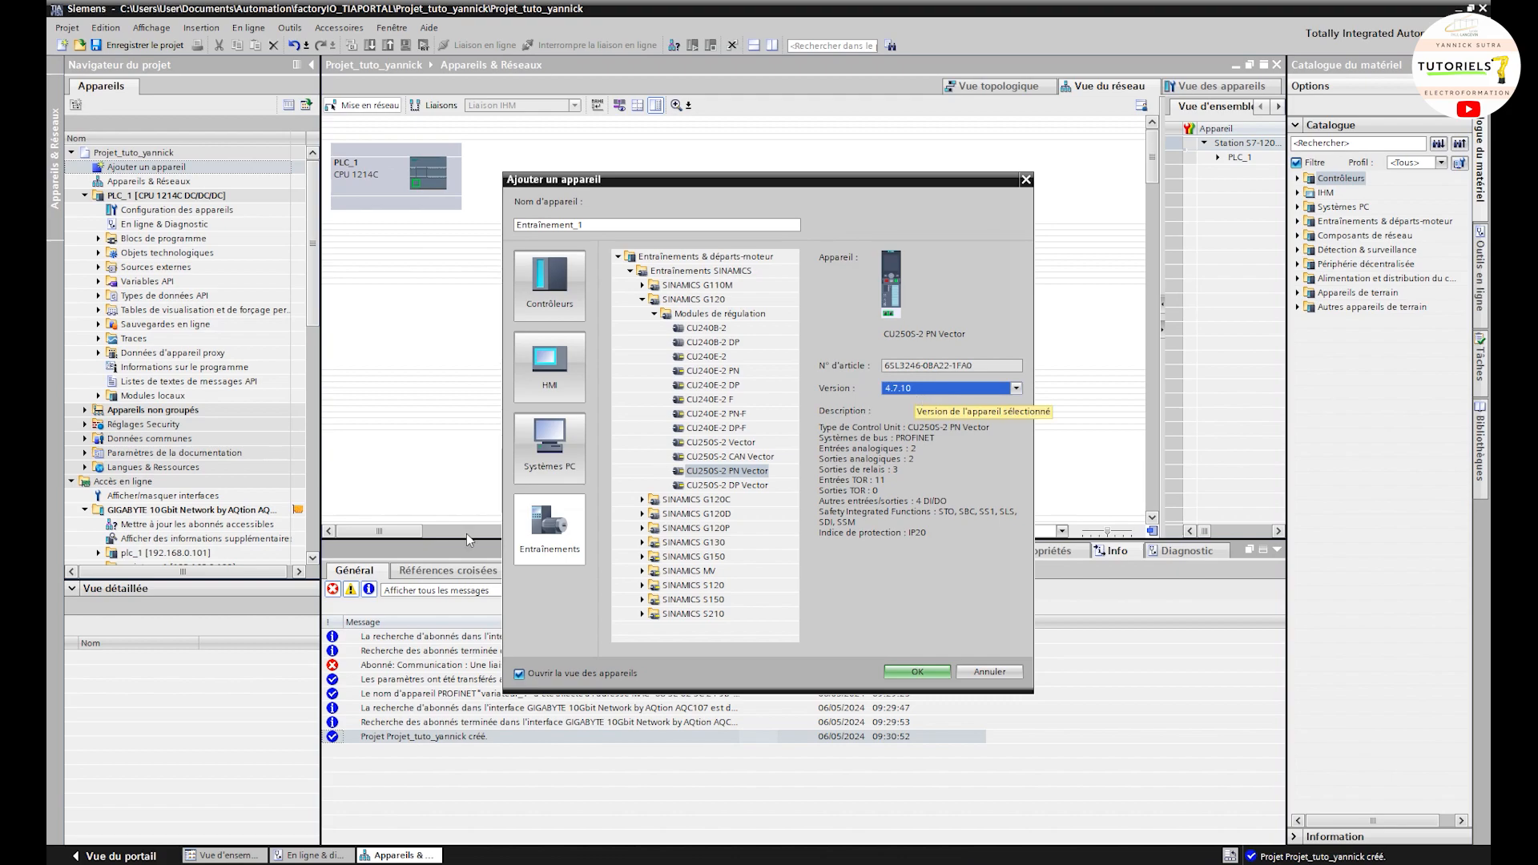
click(918, 671)
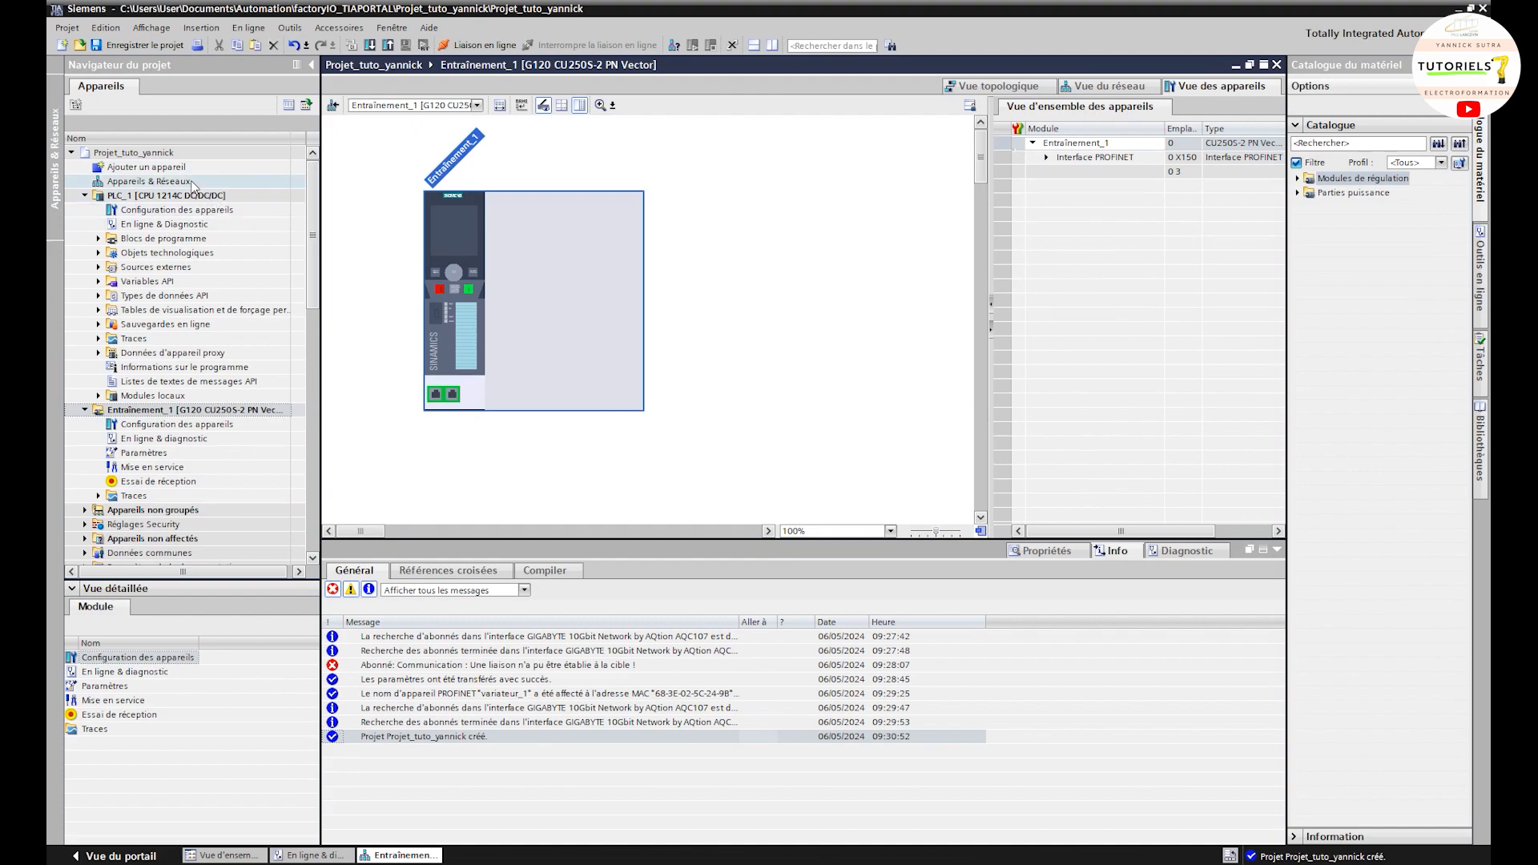
Step: Connect the PROFINET interface of PLC_1 to the G120 drive in the network view
double_click(149, 181)
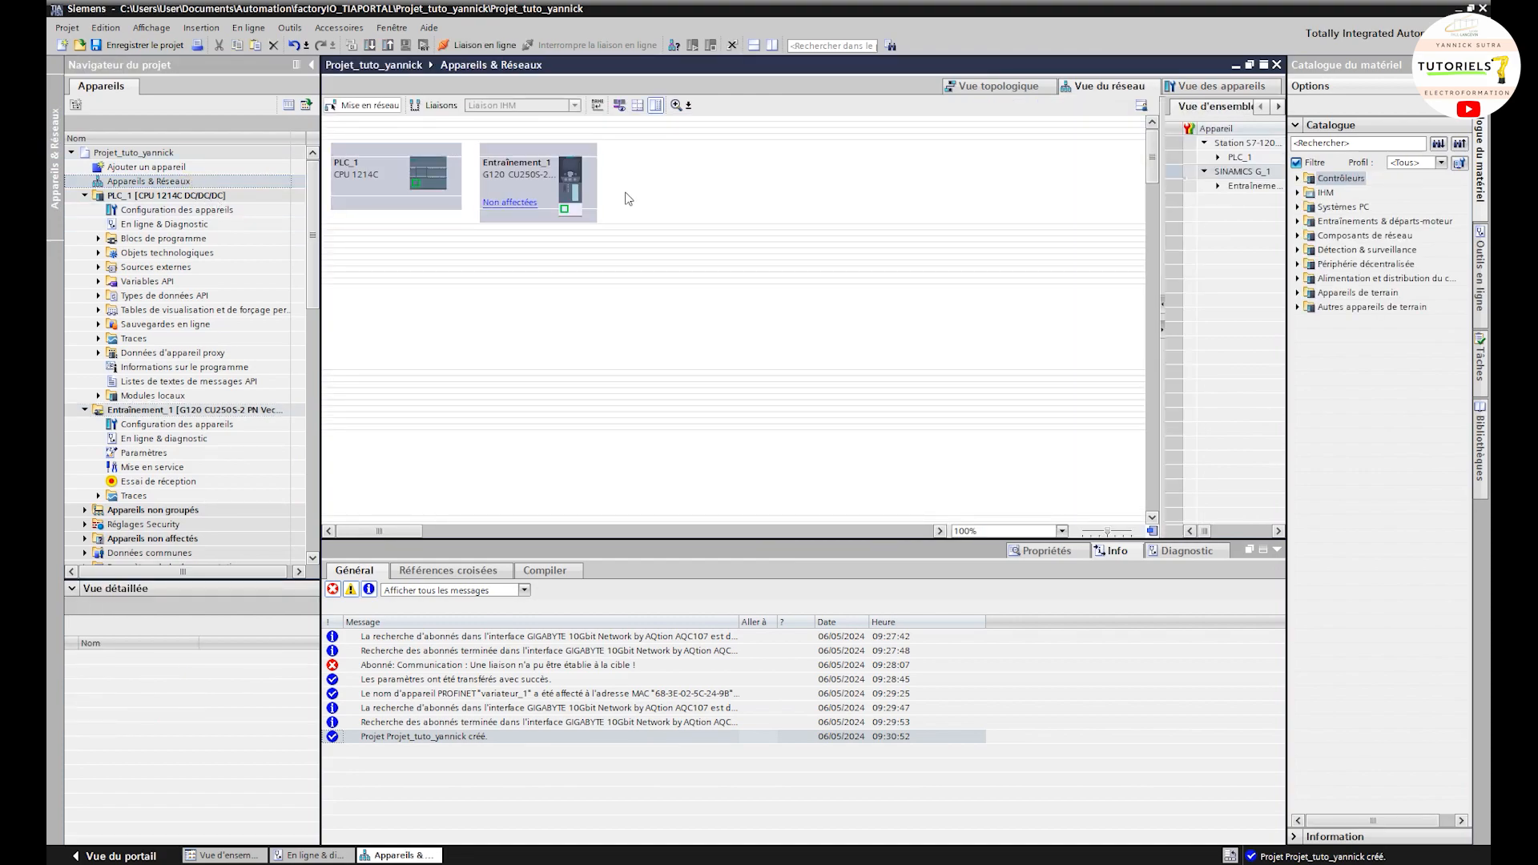
drag(418, 186, 566, 218)
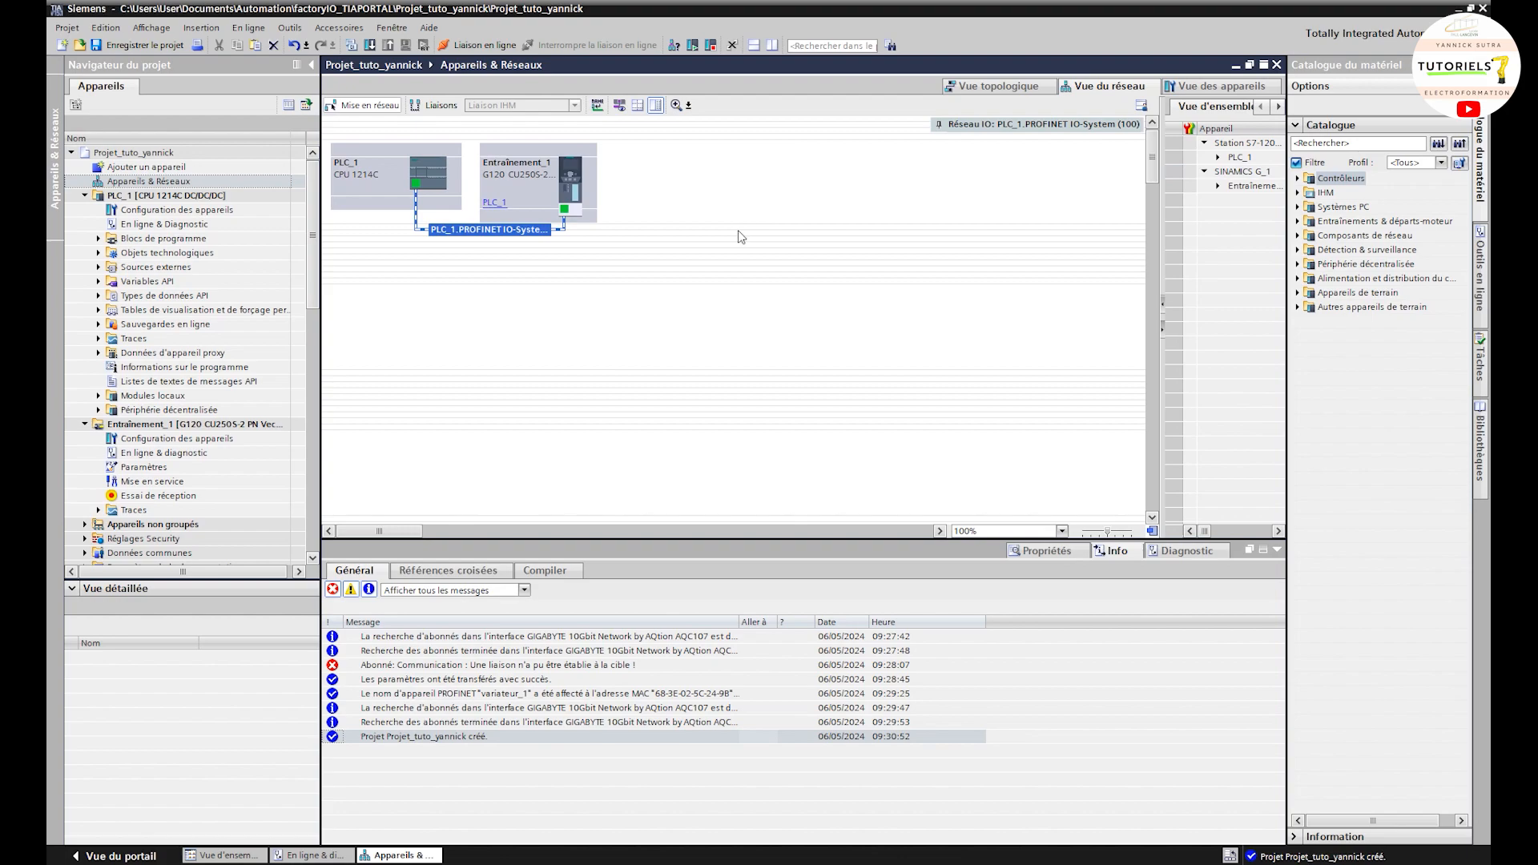
Step: Fit the G120 drive with the PM240-2 IP20 power module, frame size FSA, type IP20 A 1AC/3AC 200V 0,75 kW
double_click(587, 169)
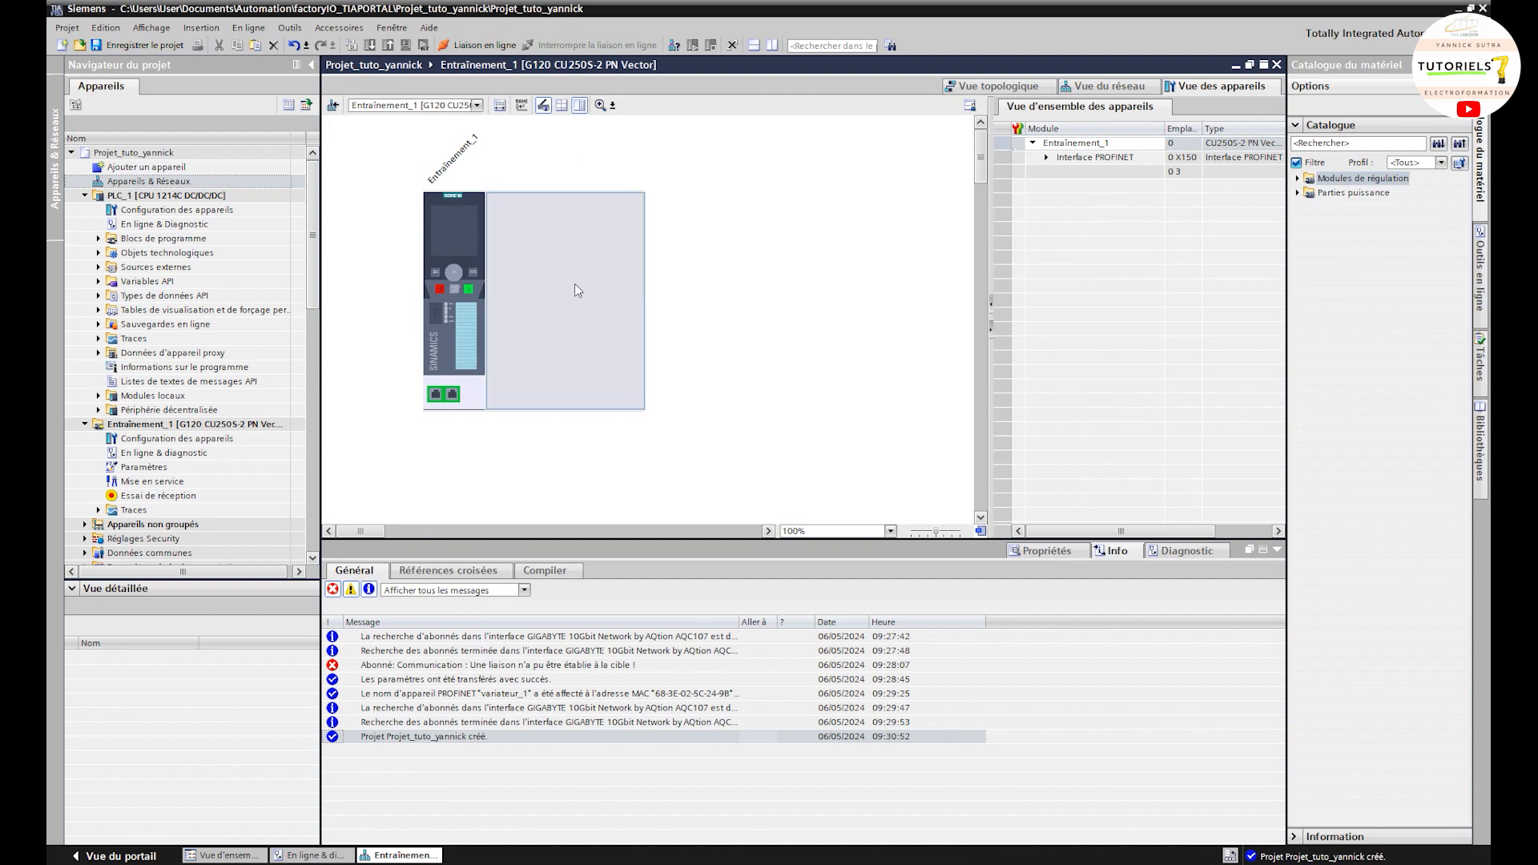
click(458, 270)
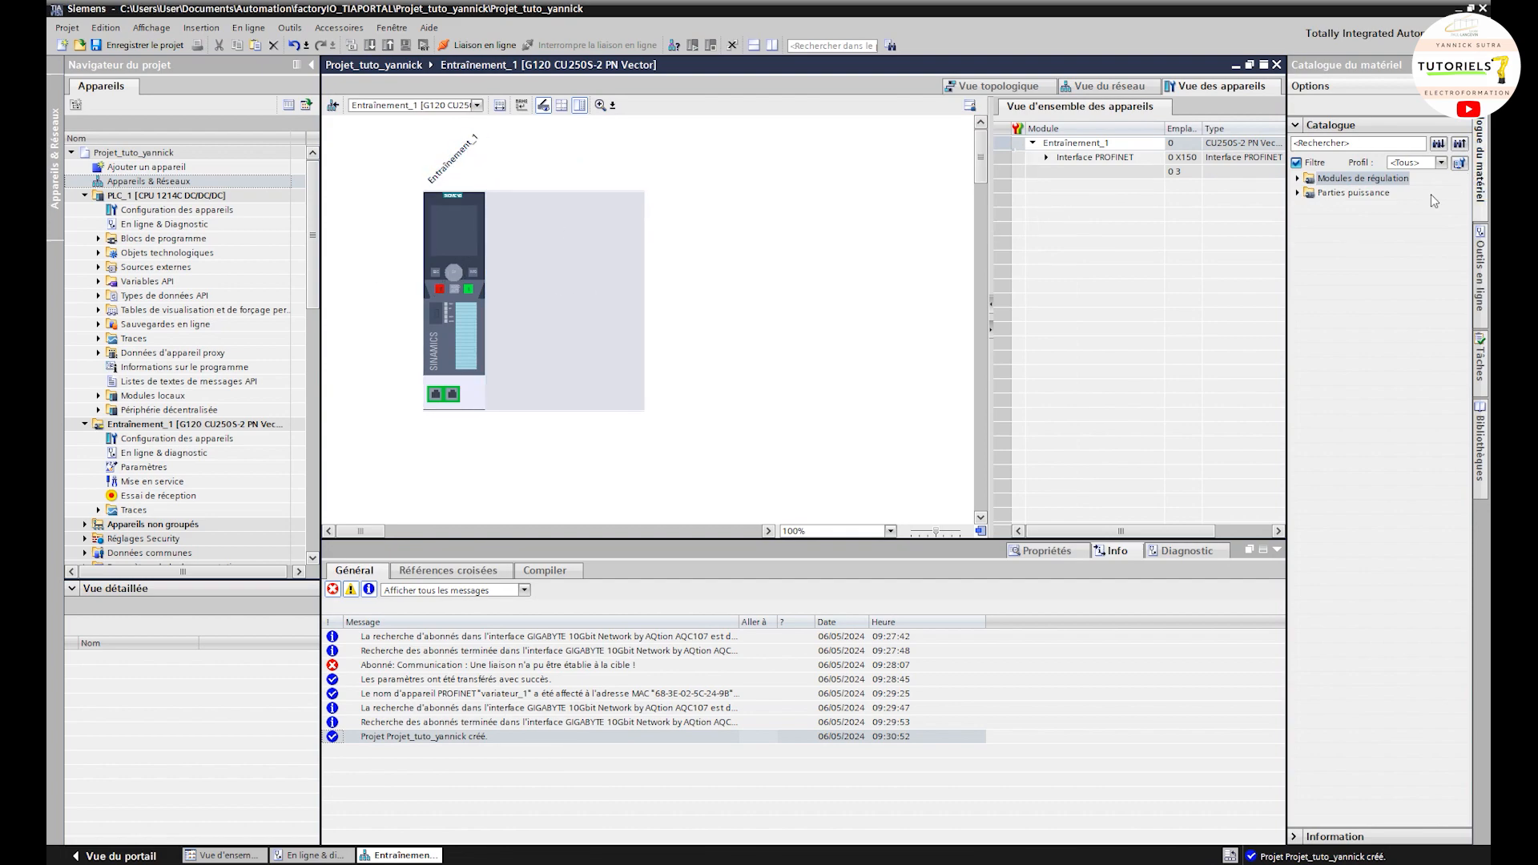
click(1298, 193)
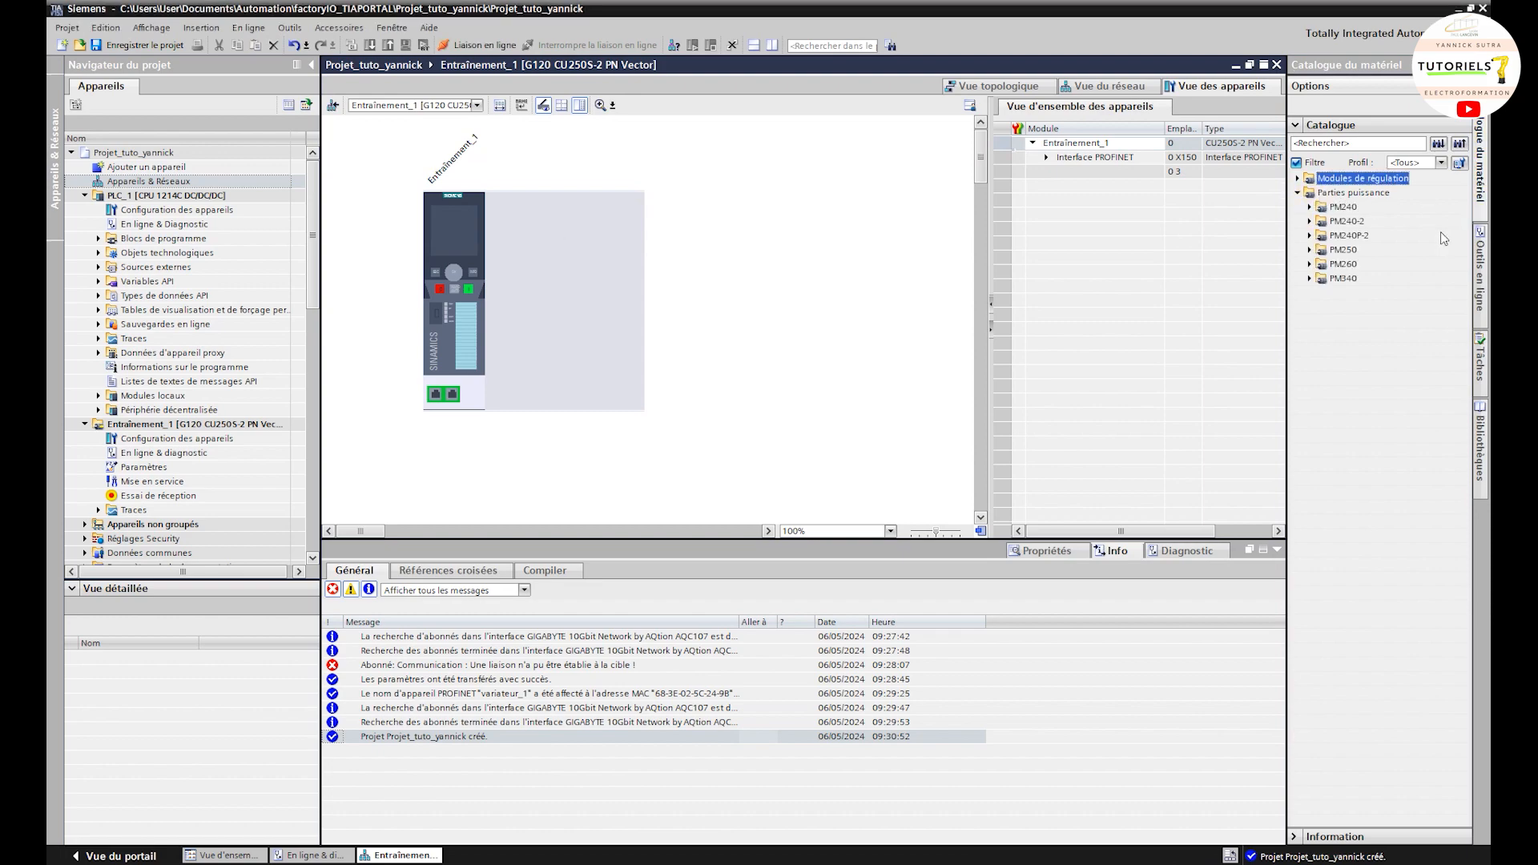
click(1310, 222)
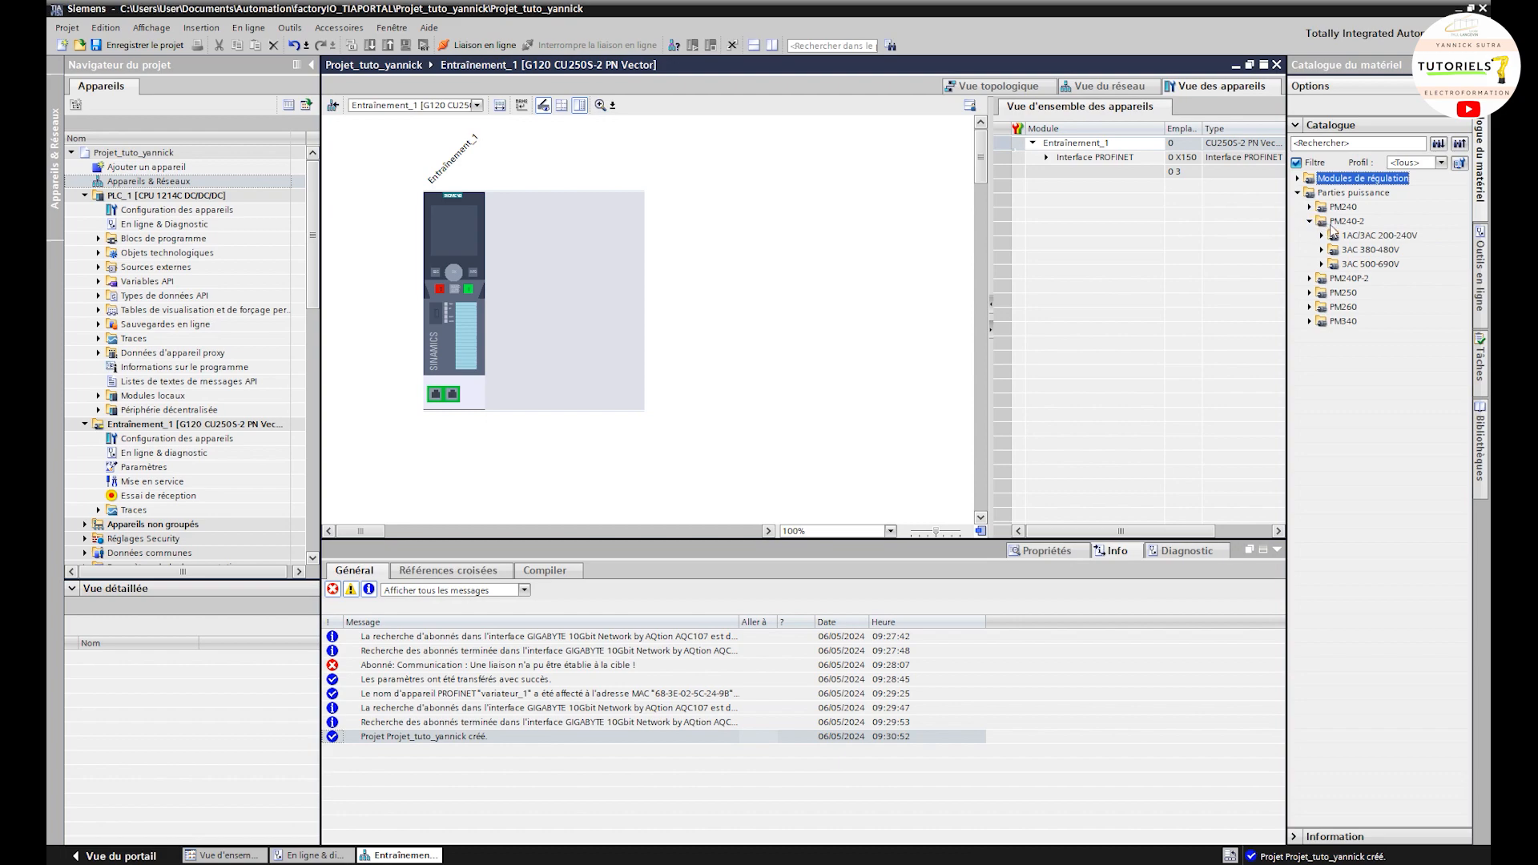
click(1322, 235)
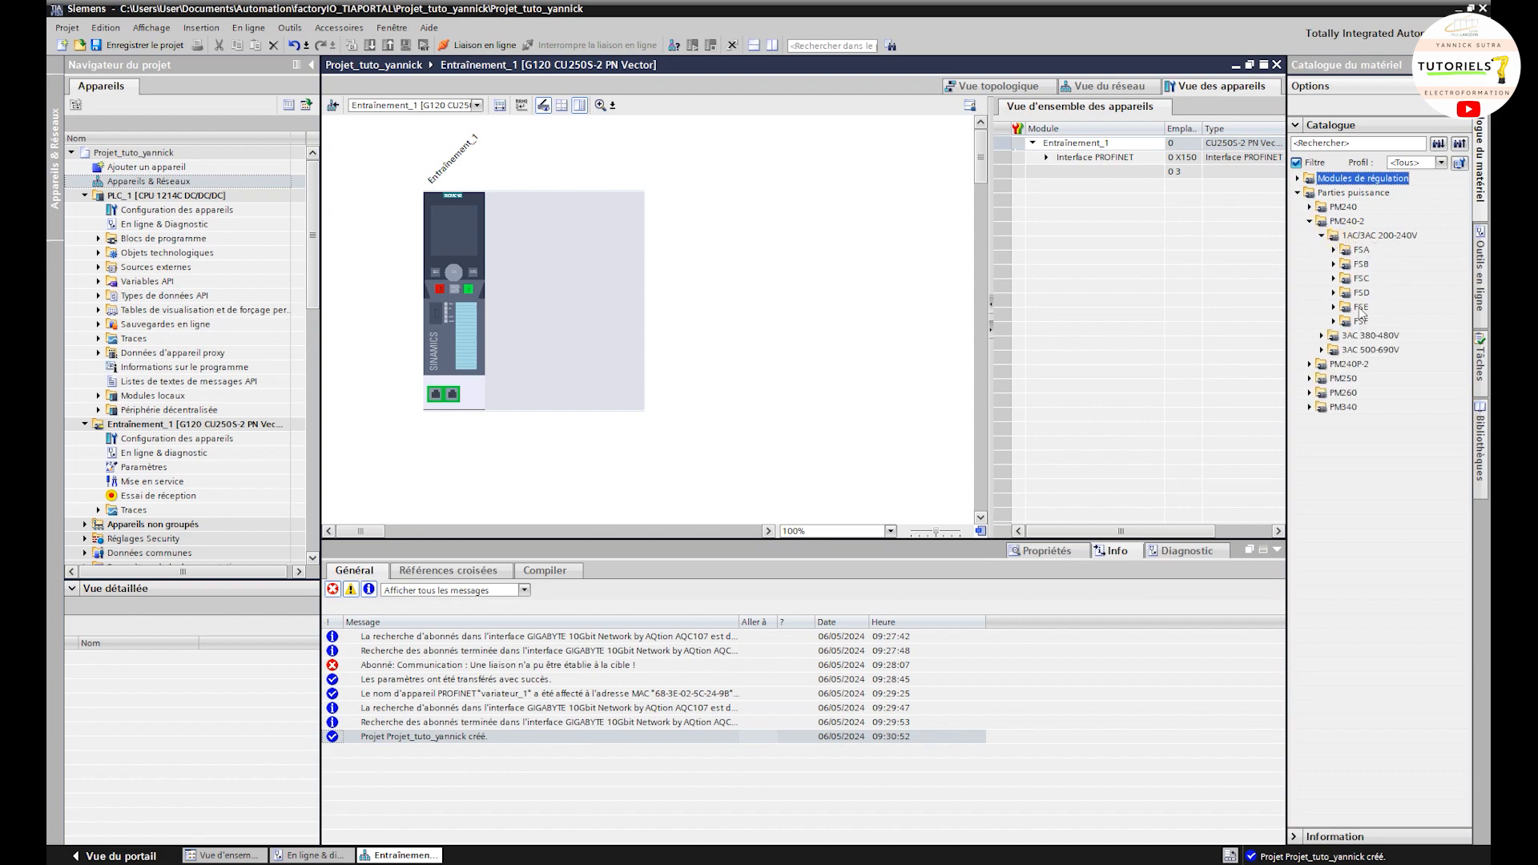
click(1310, 364)
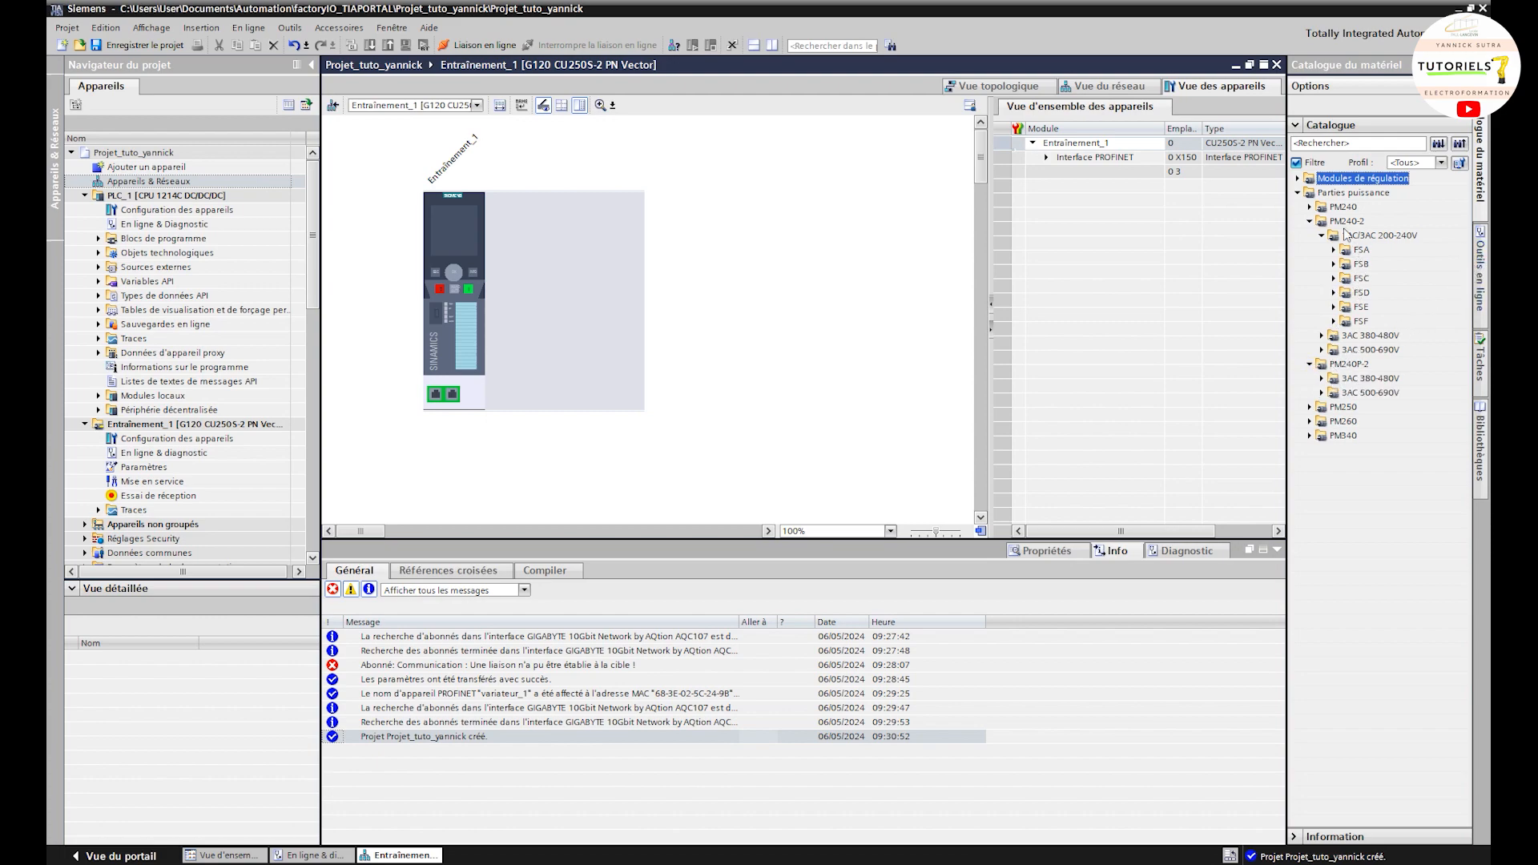
click(1309, 208)
click(1309, 208)
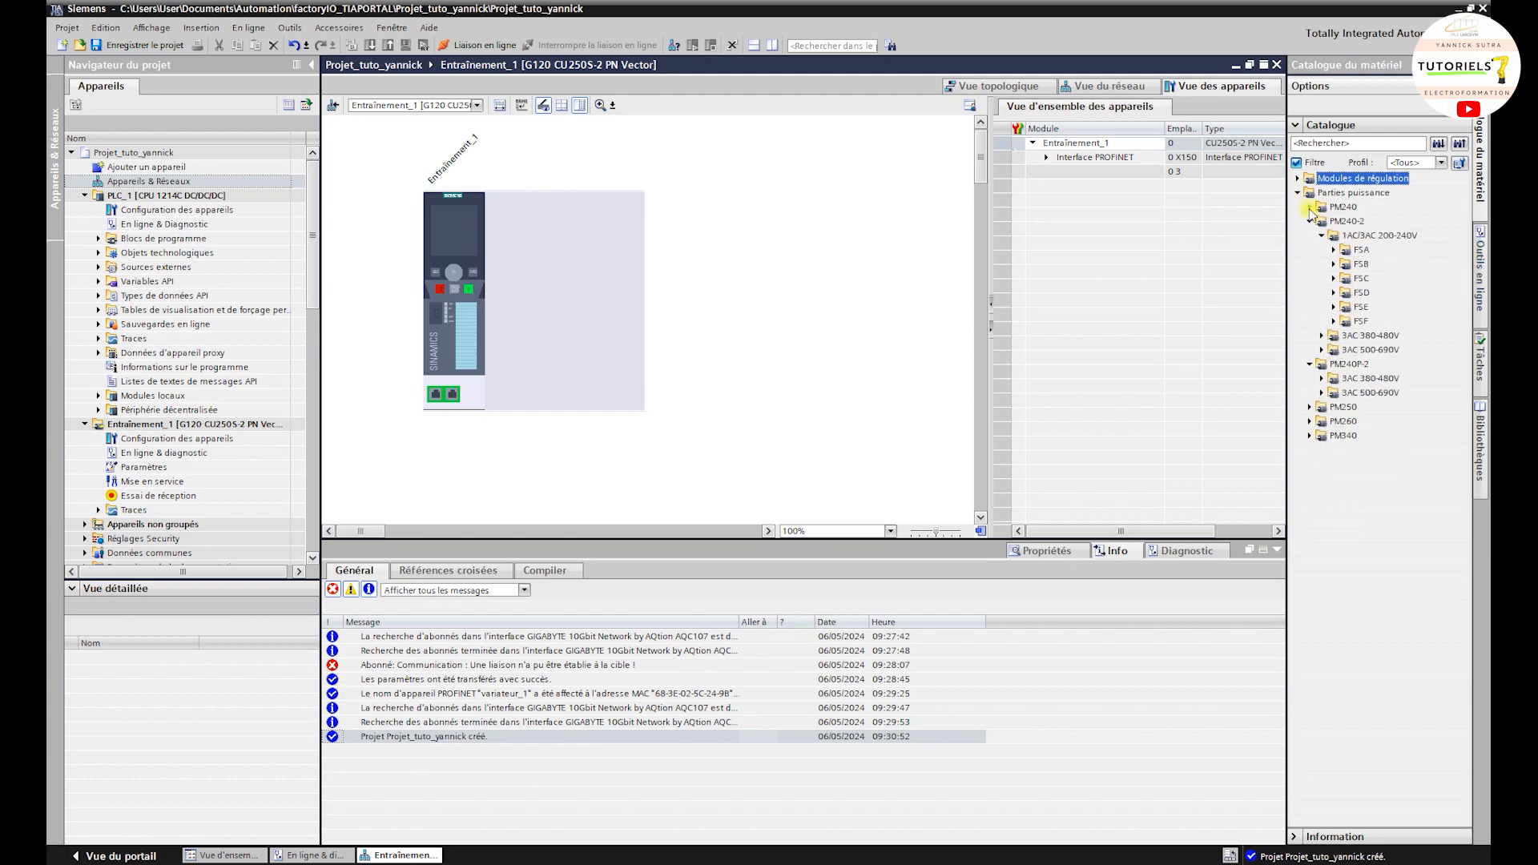
click(1333, 250)
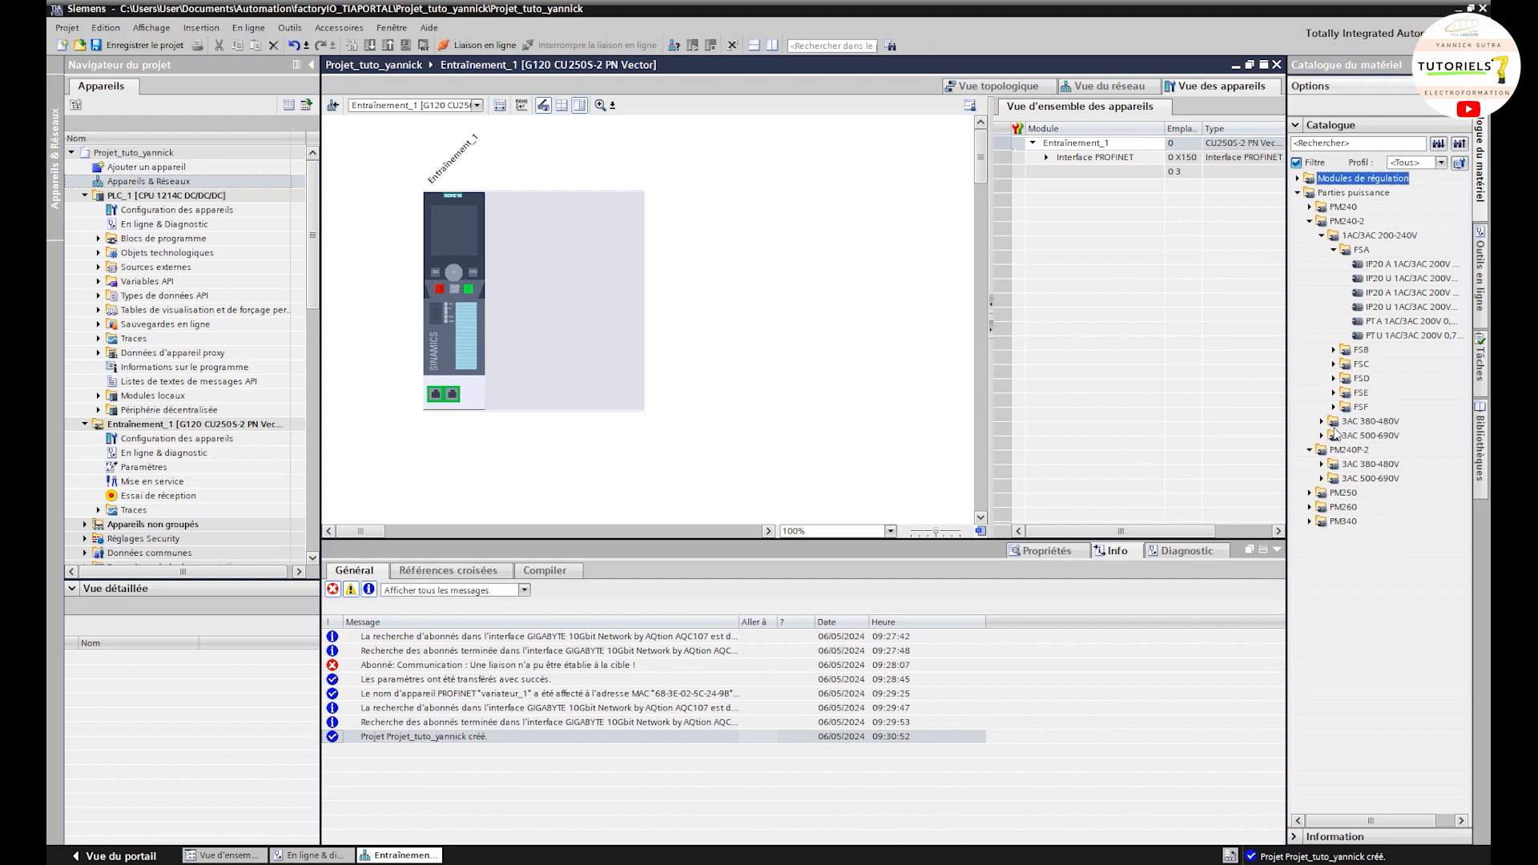
click(1334, 351)
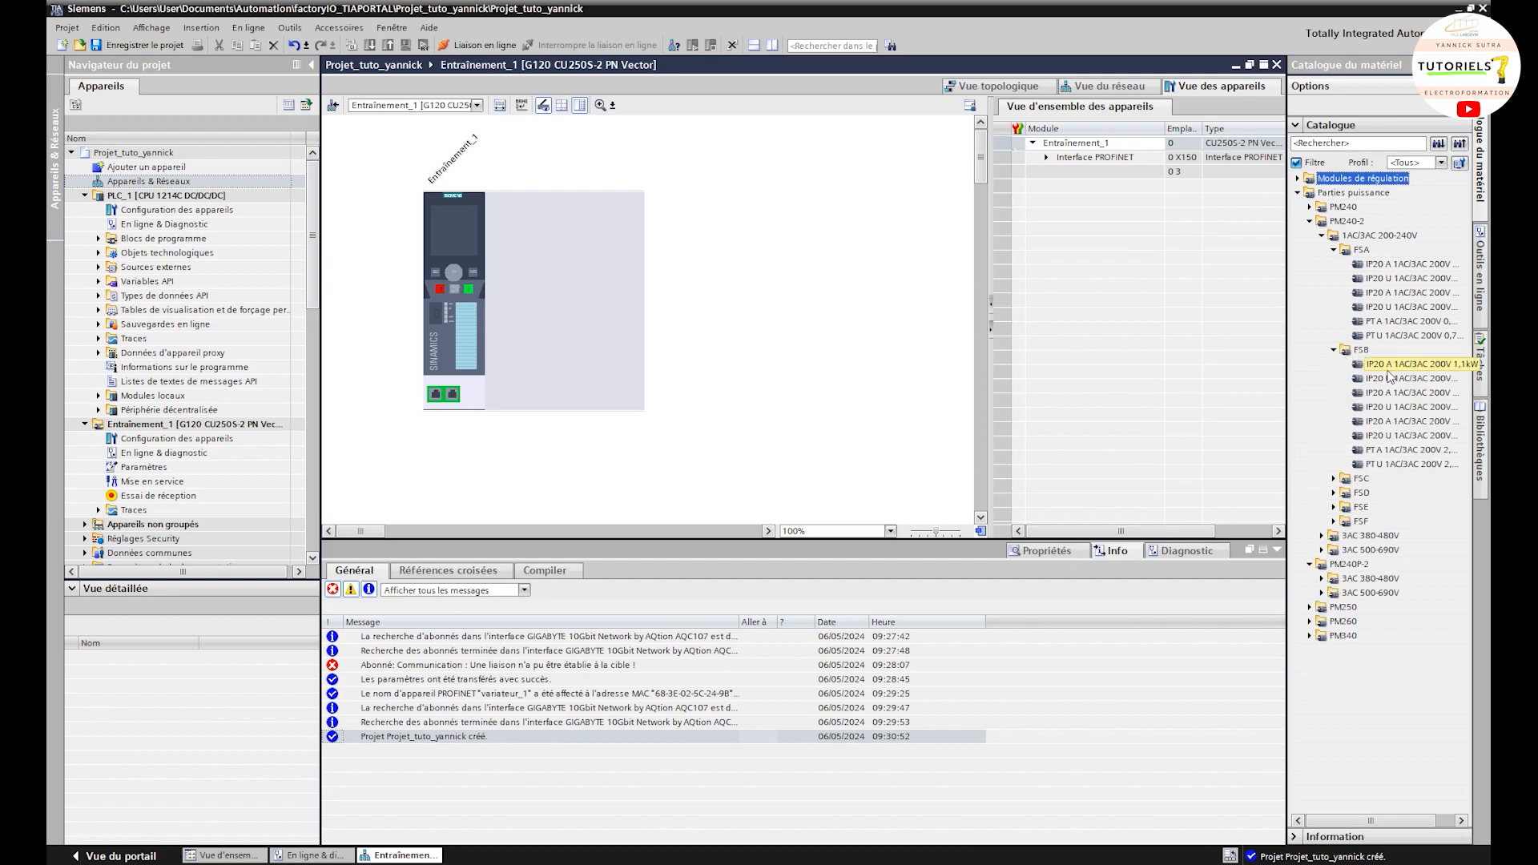
click(1405, 267)
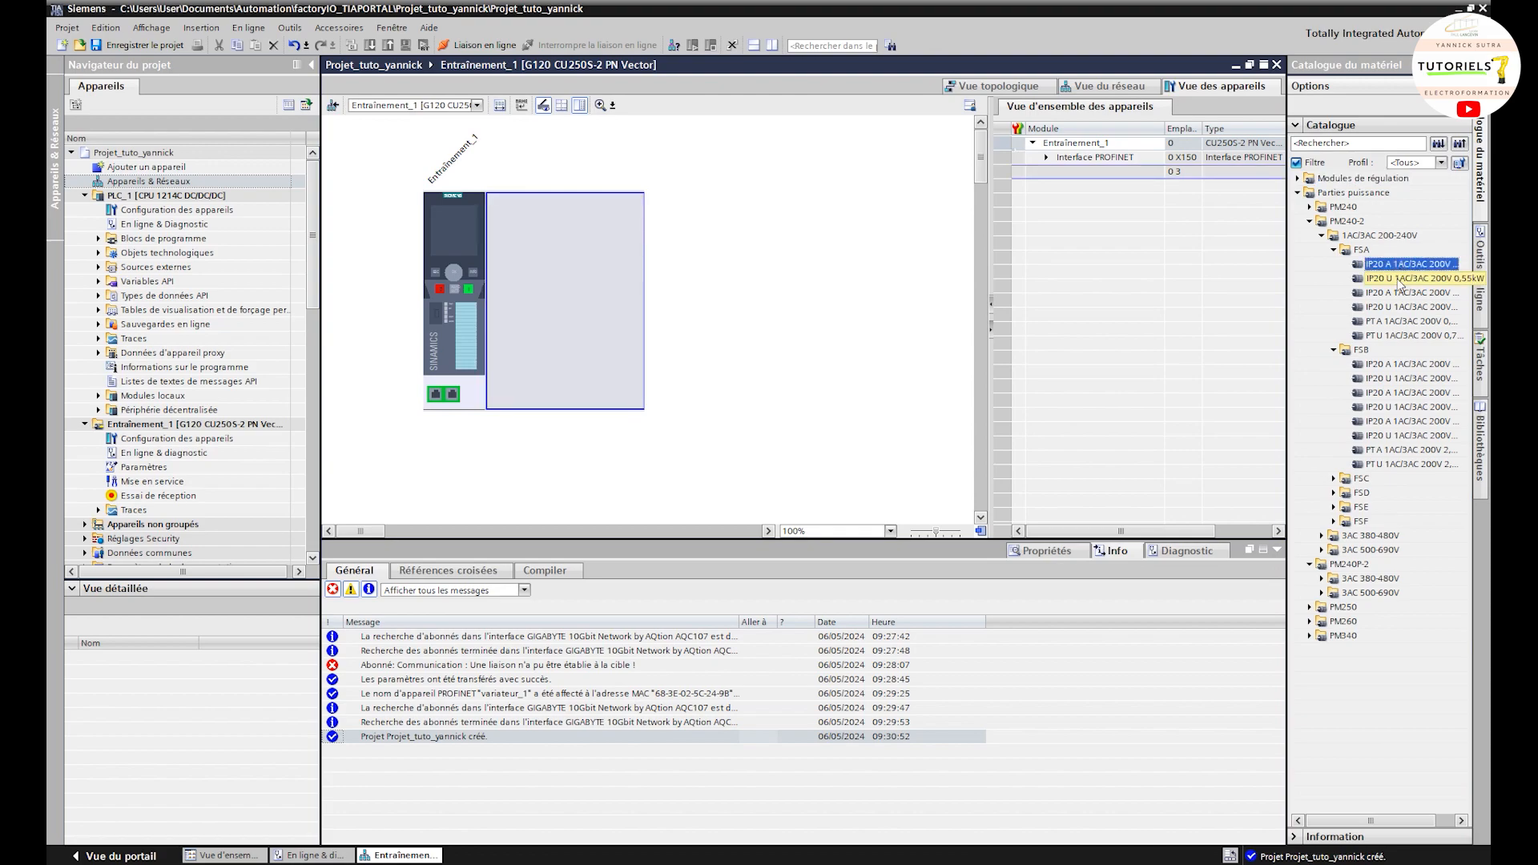
click(1395, 294)
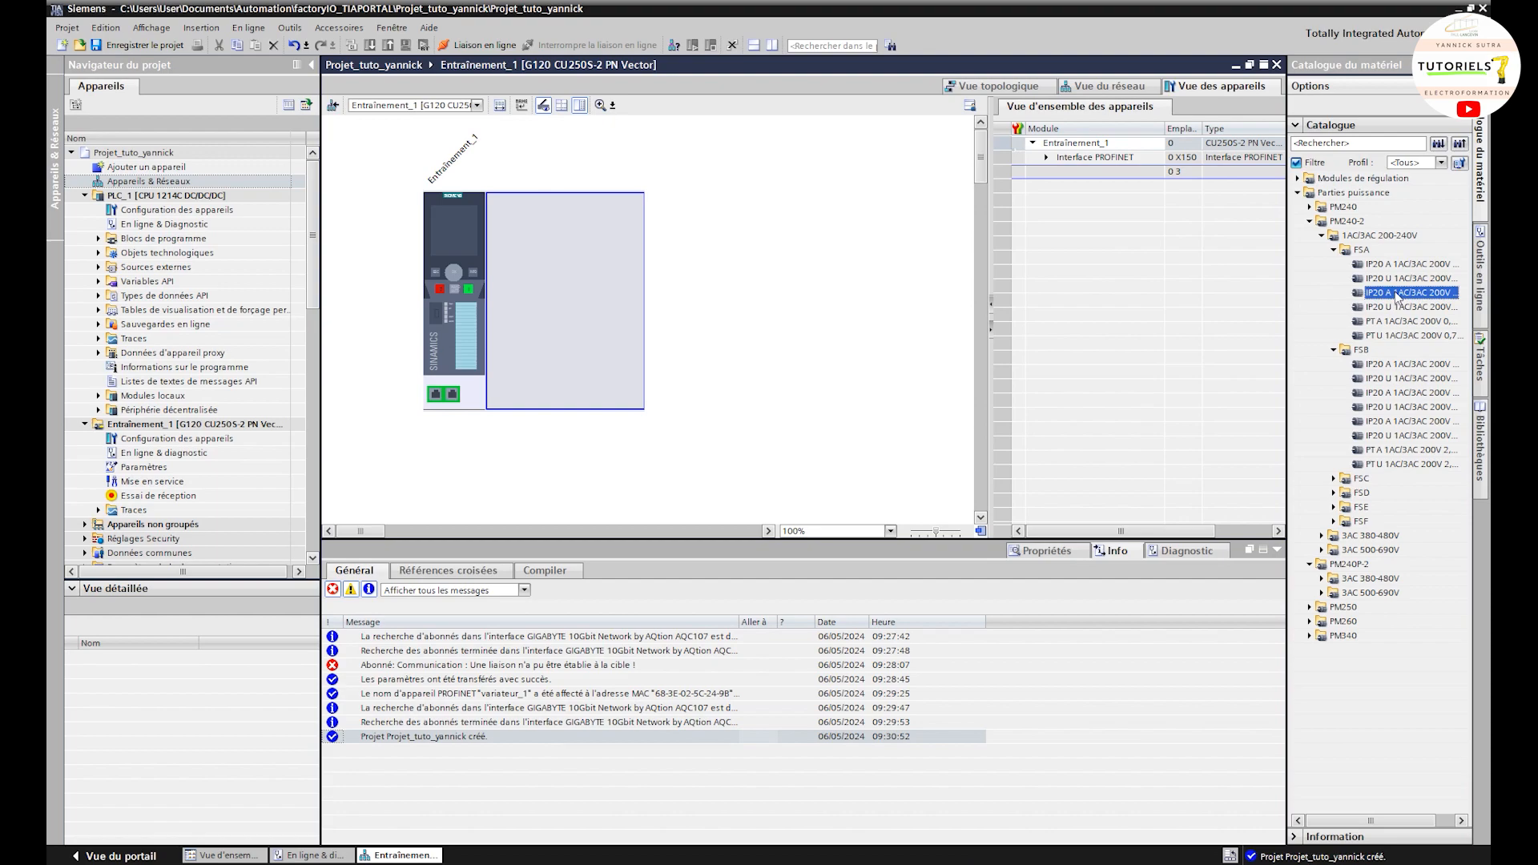
drag(1398, 297, 567, 308)
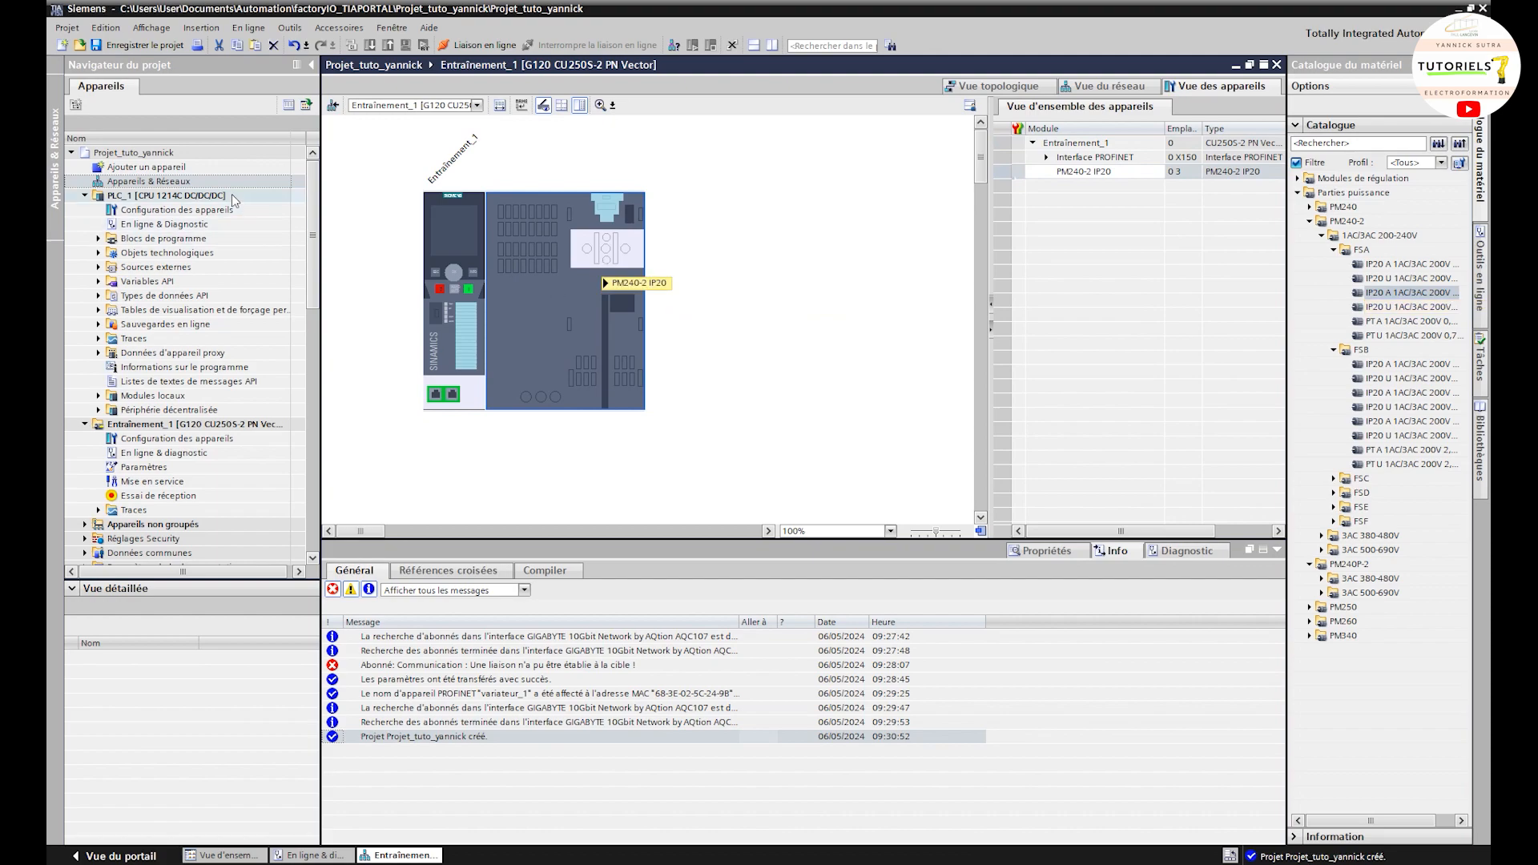
Step: Set the IP address of PLC_1's PROFINET interface to 192.168.0.101
click(146, 183)
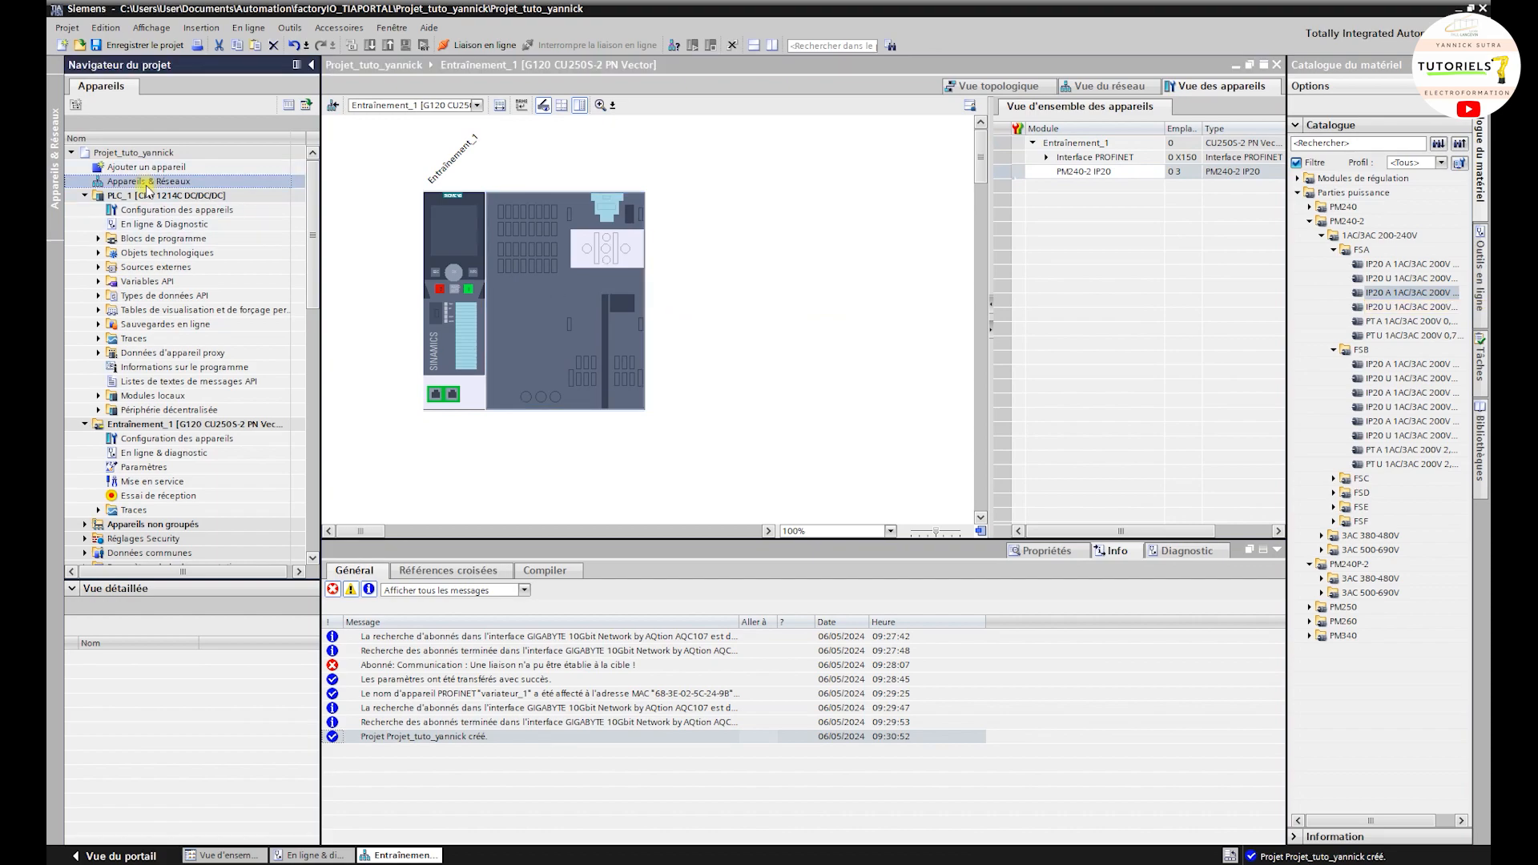
double_click(100, 184)
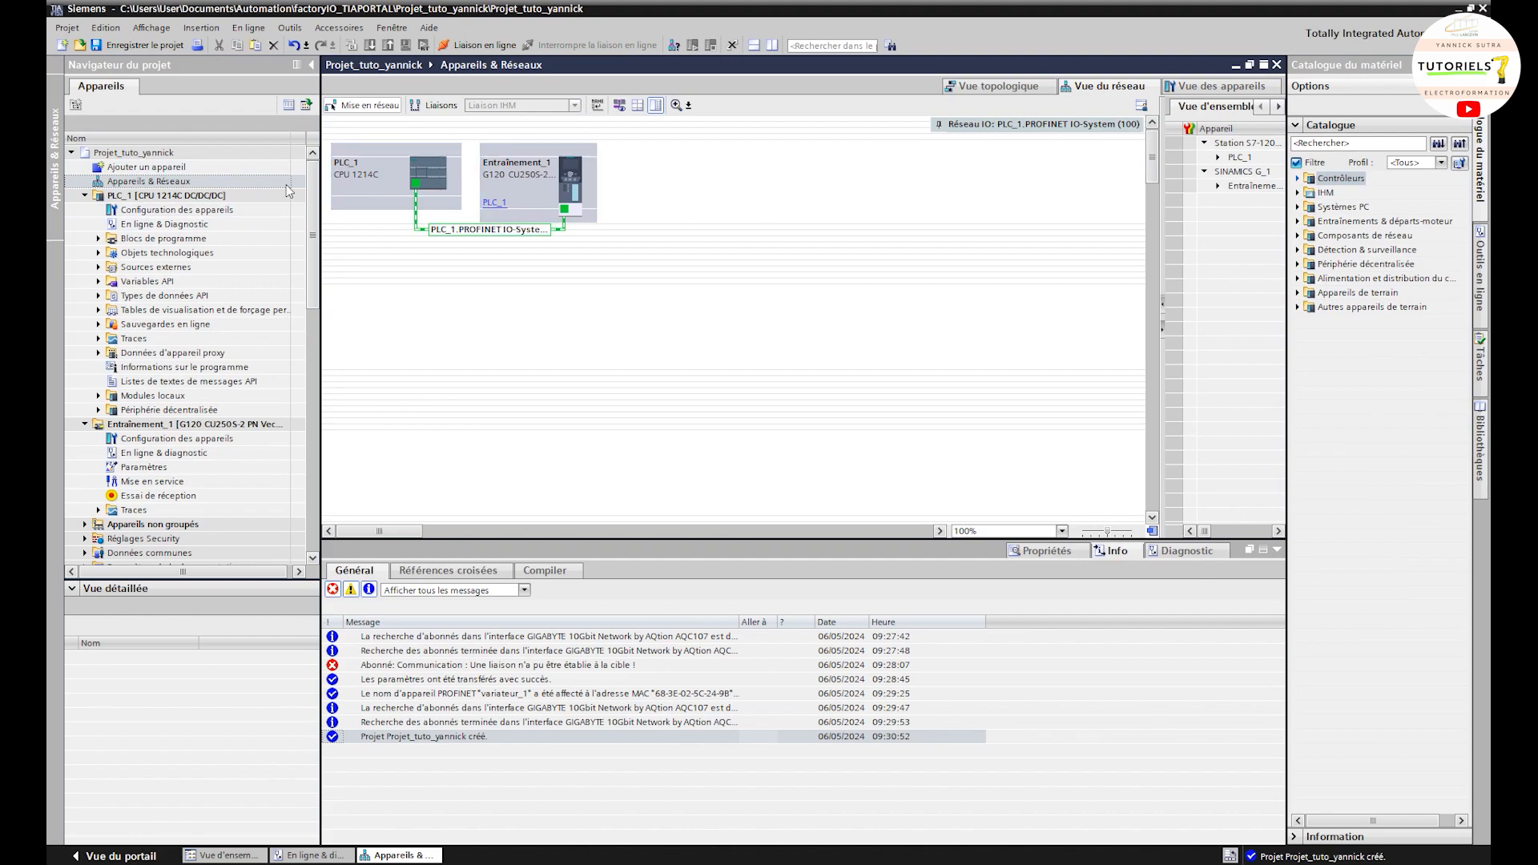
double_click(415, 186)
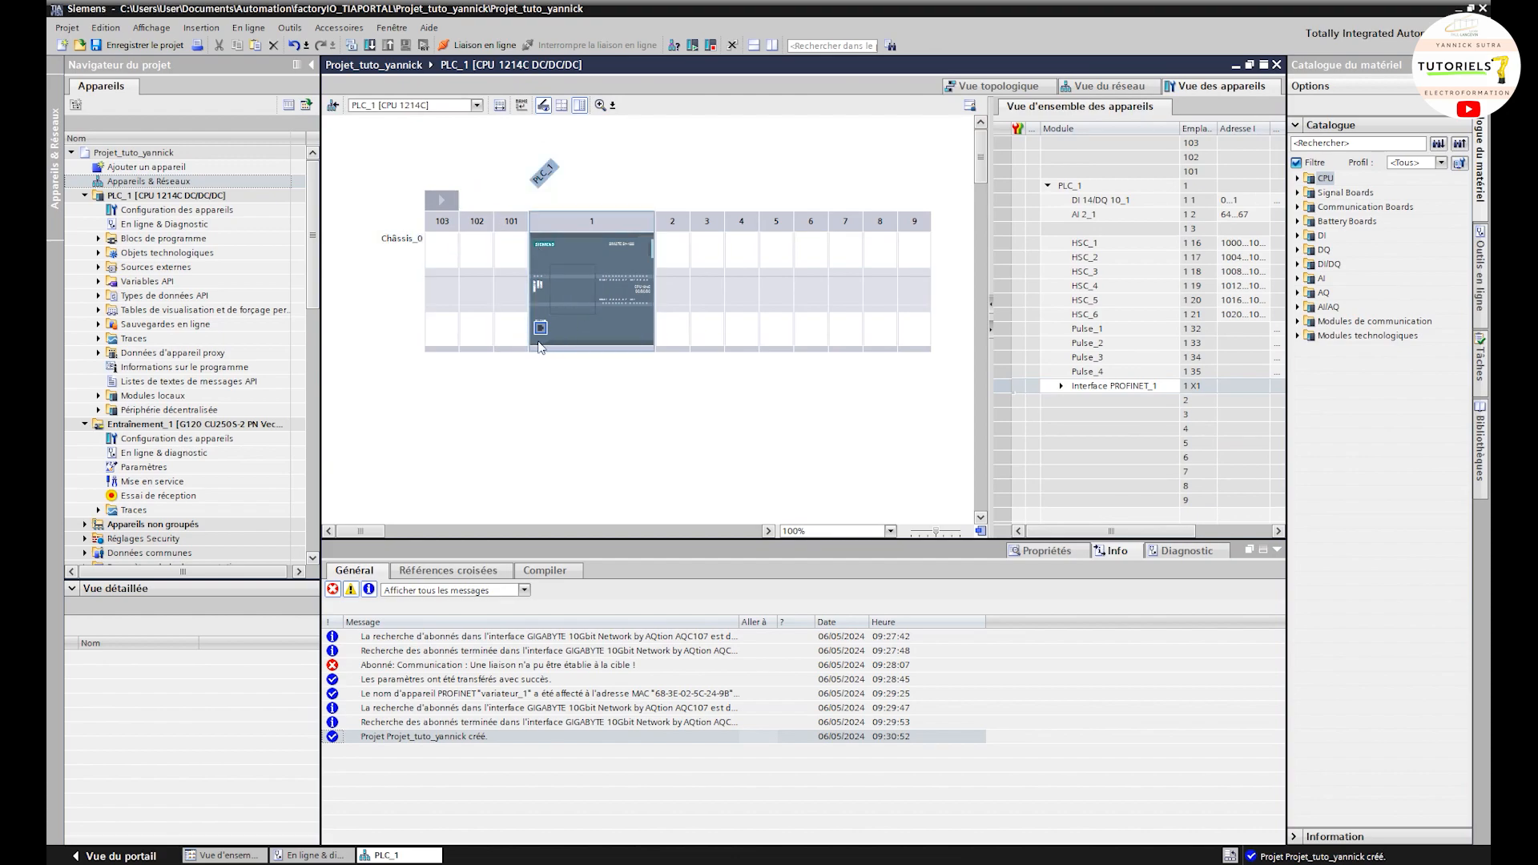
click(541, 327)
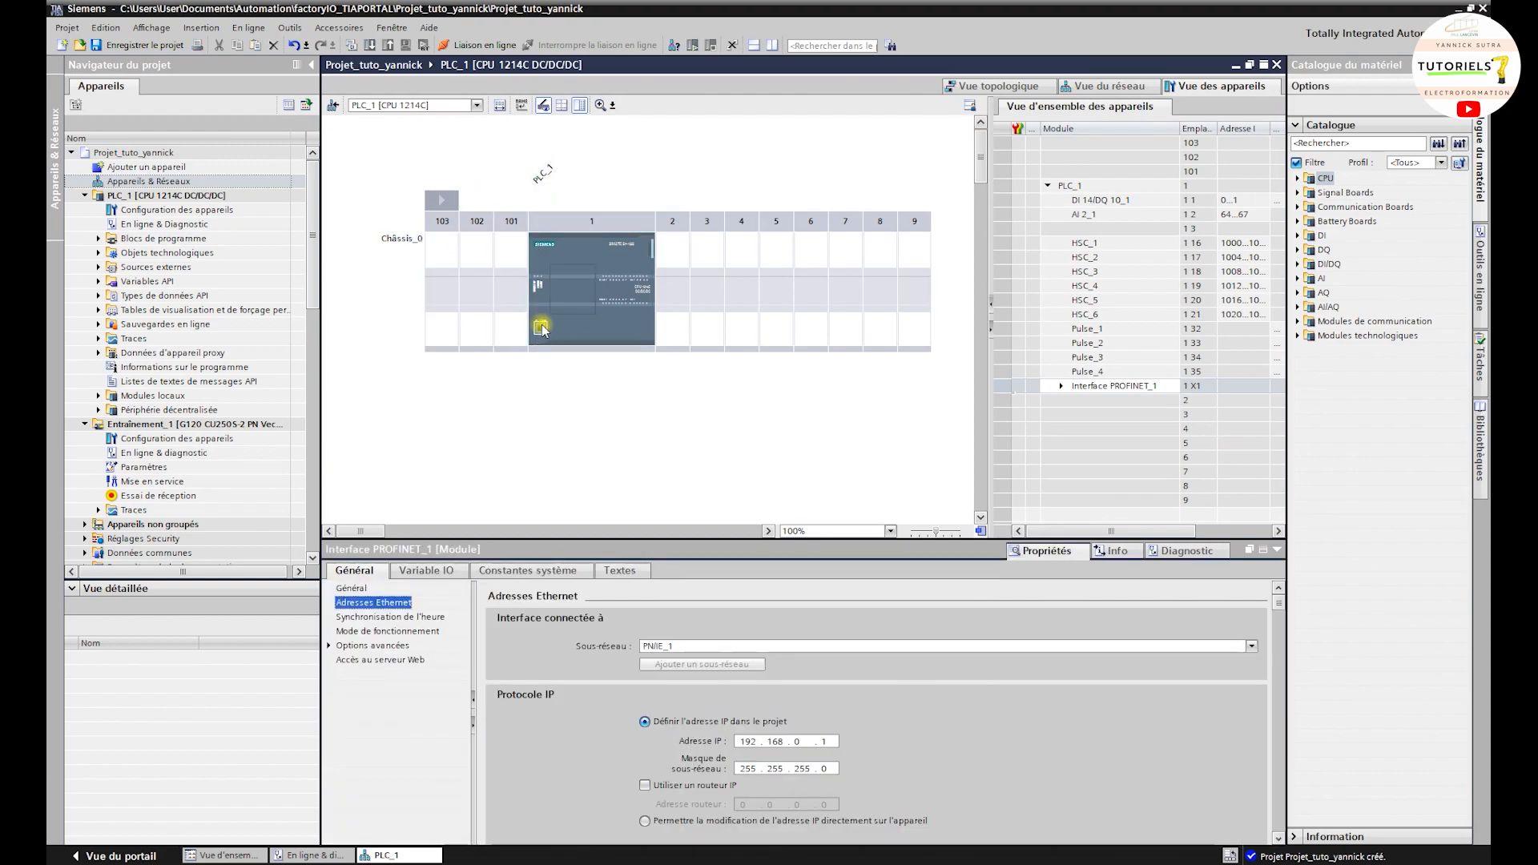
double_click(747, 740)
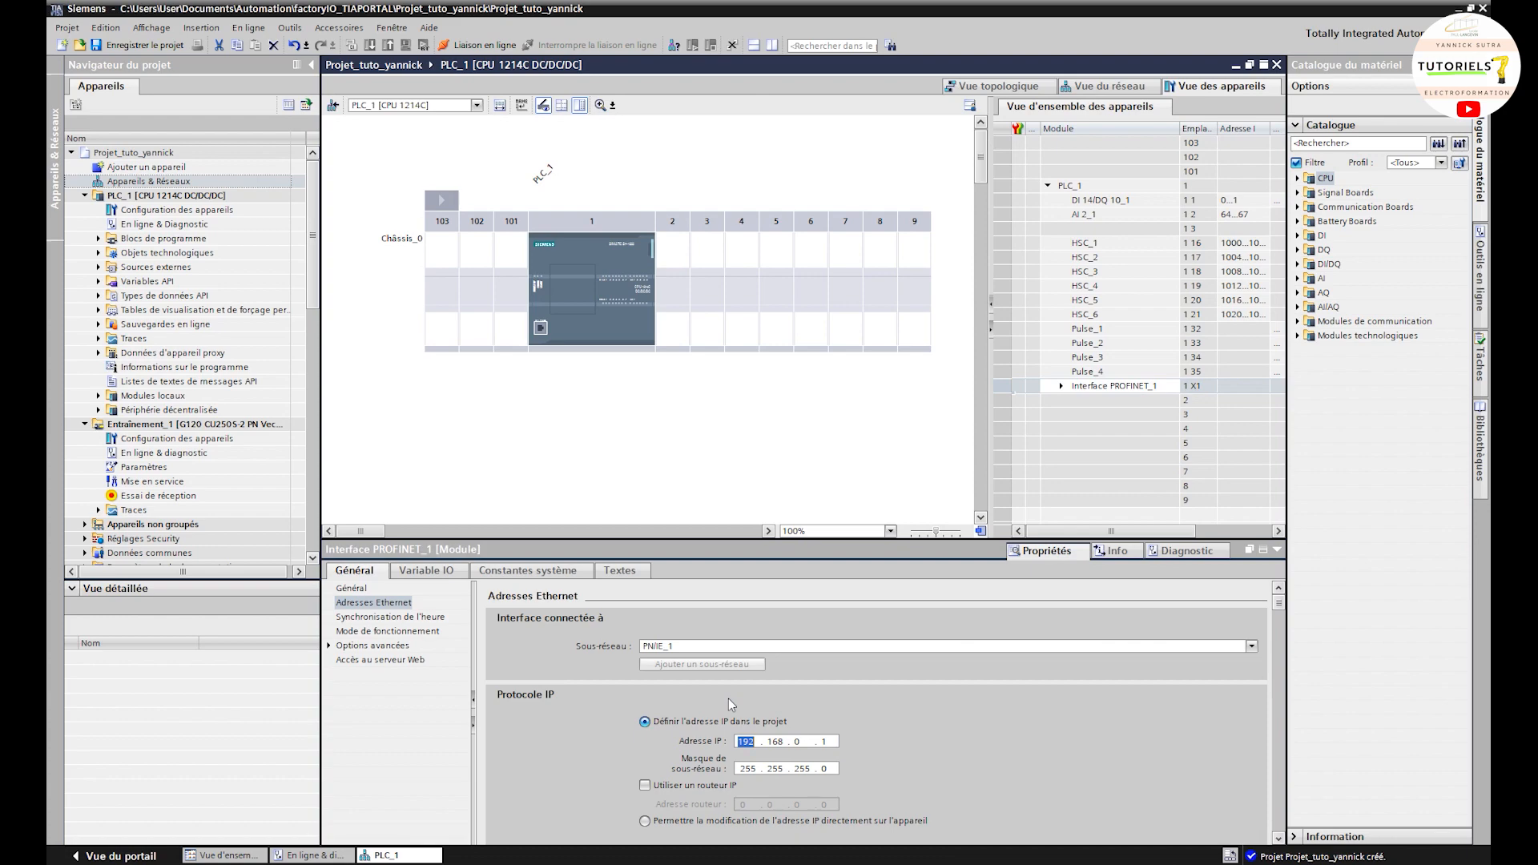
click(825, 741)
text(101)
Step: Set the IP address of the G120 drive's PROFINET interface to 192.168.0.100
click(160, 181)
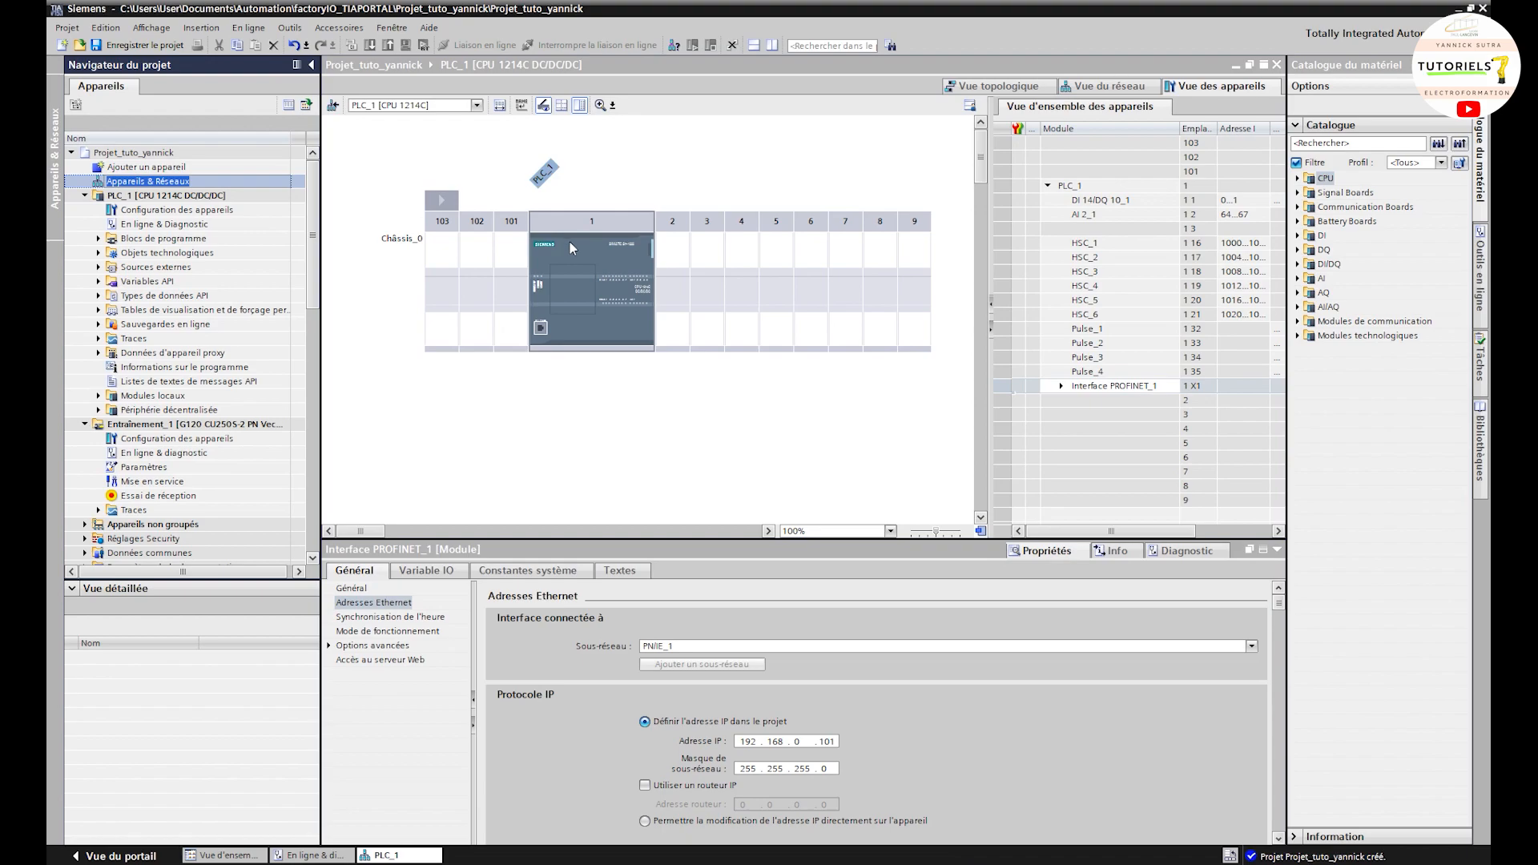
click(562, 197)
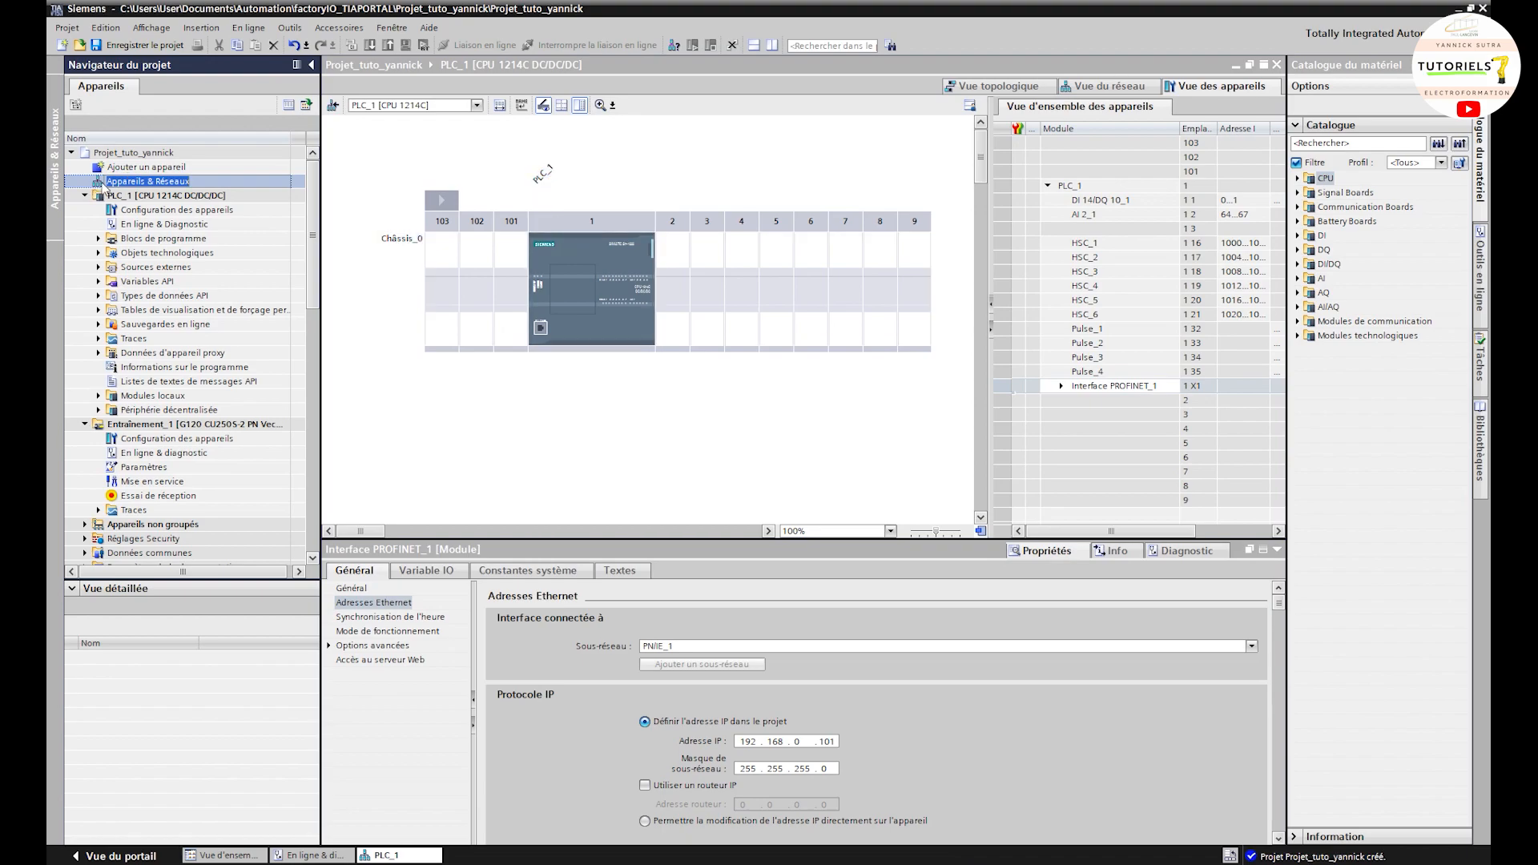
double_click(104, 183)
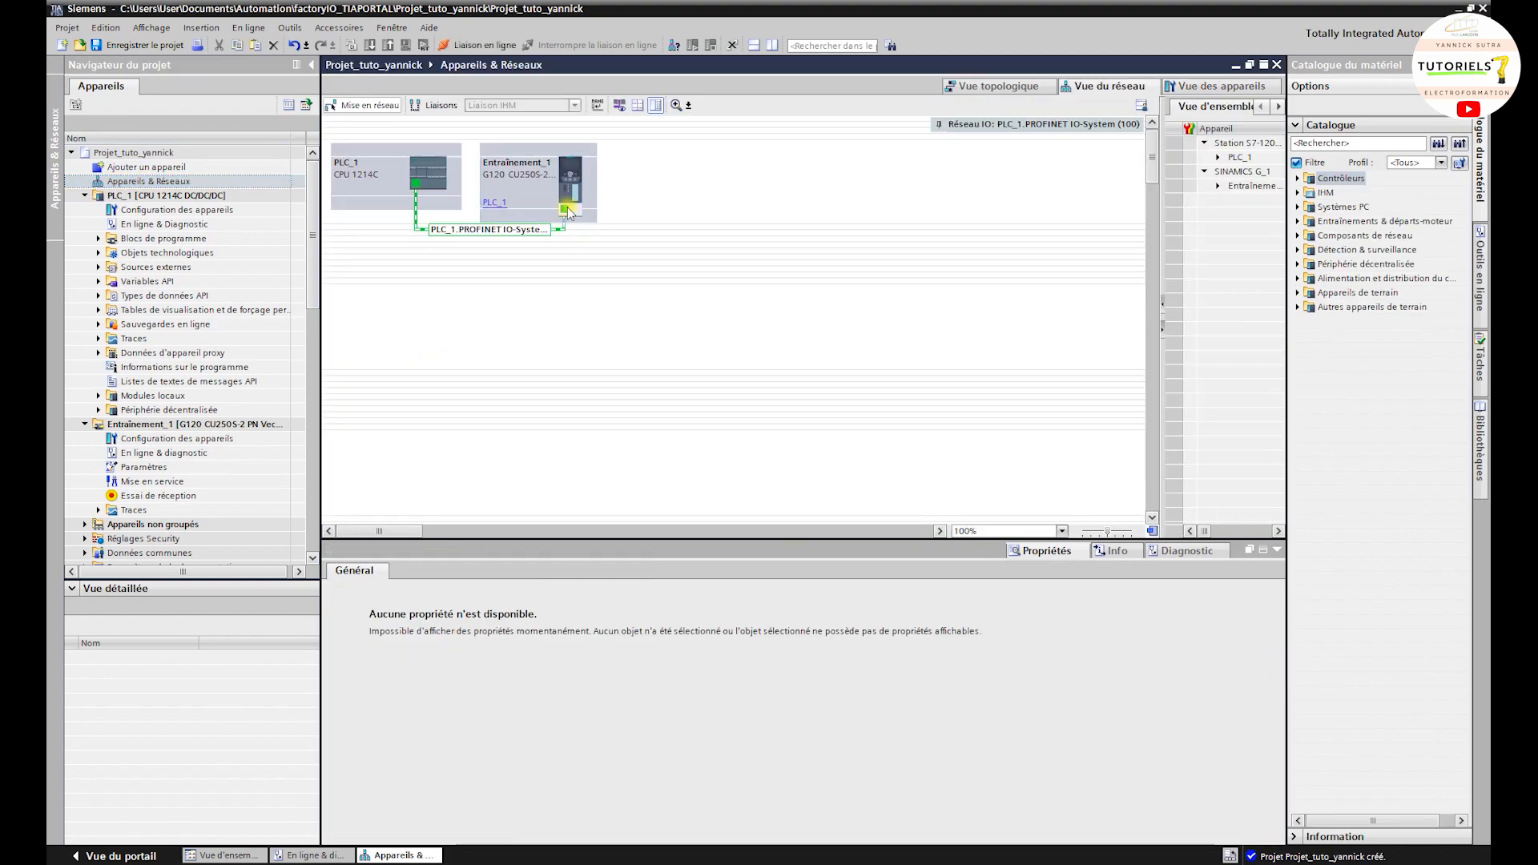
double_click(568, 210)
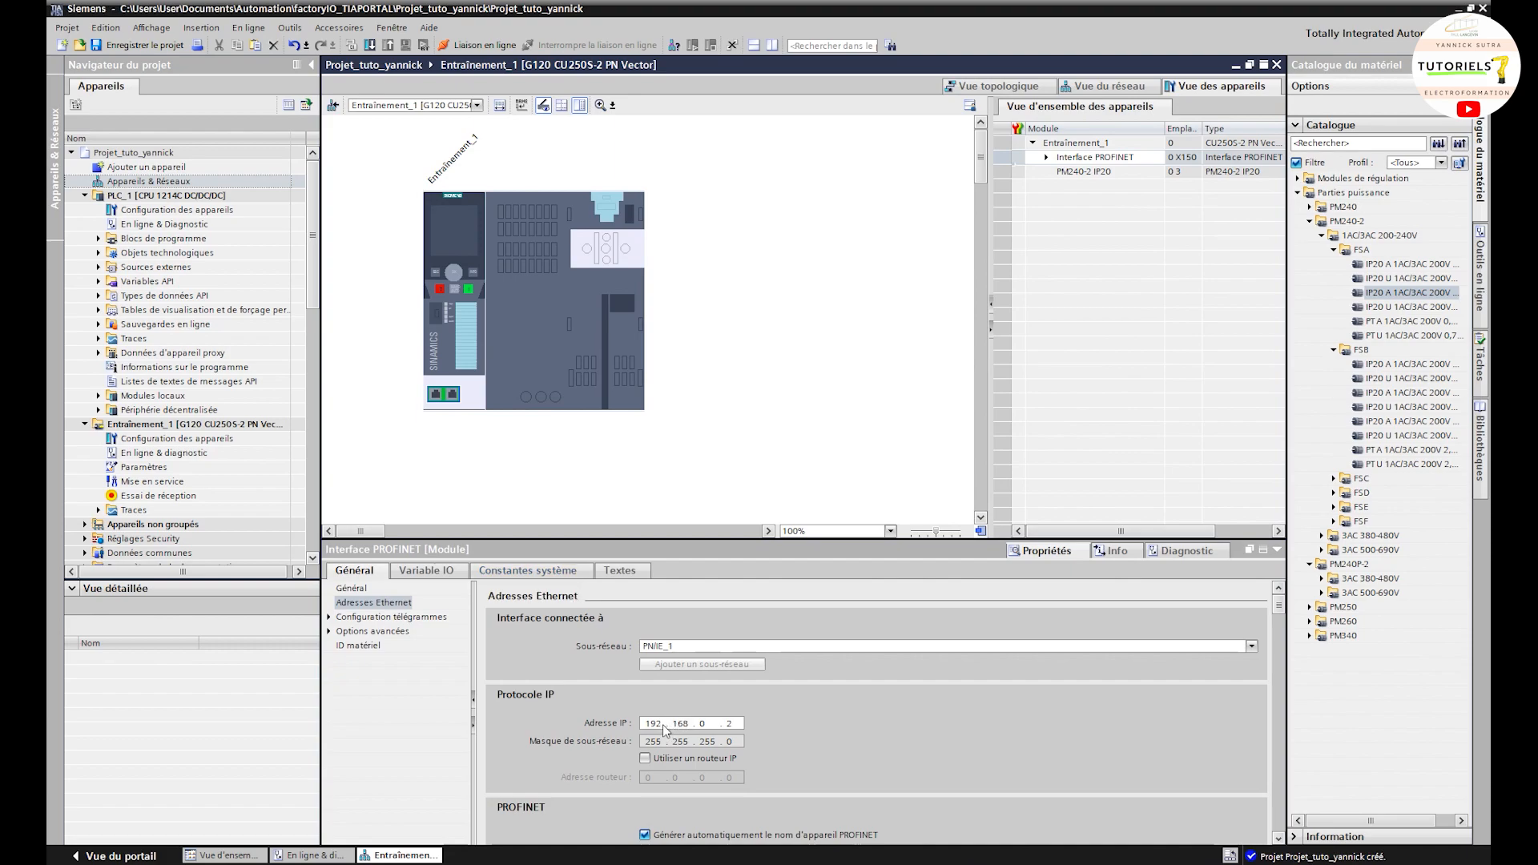
double_click(730, 724)
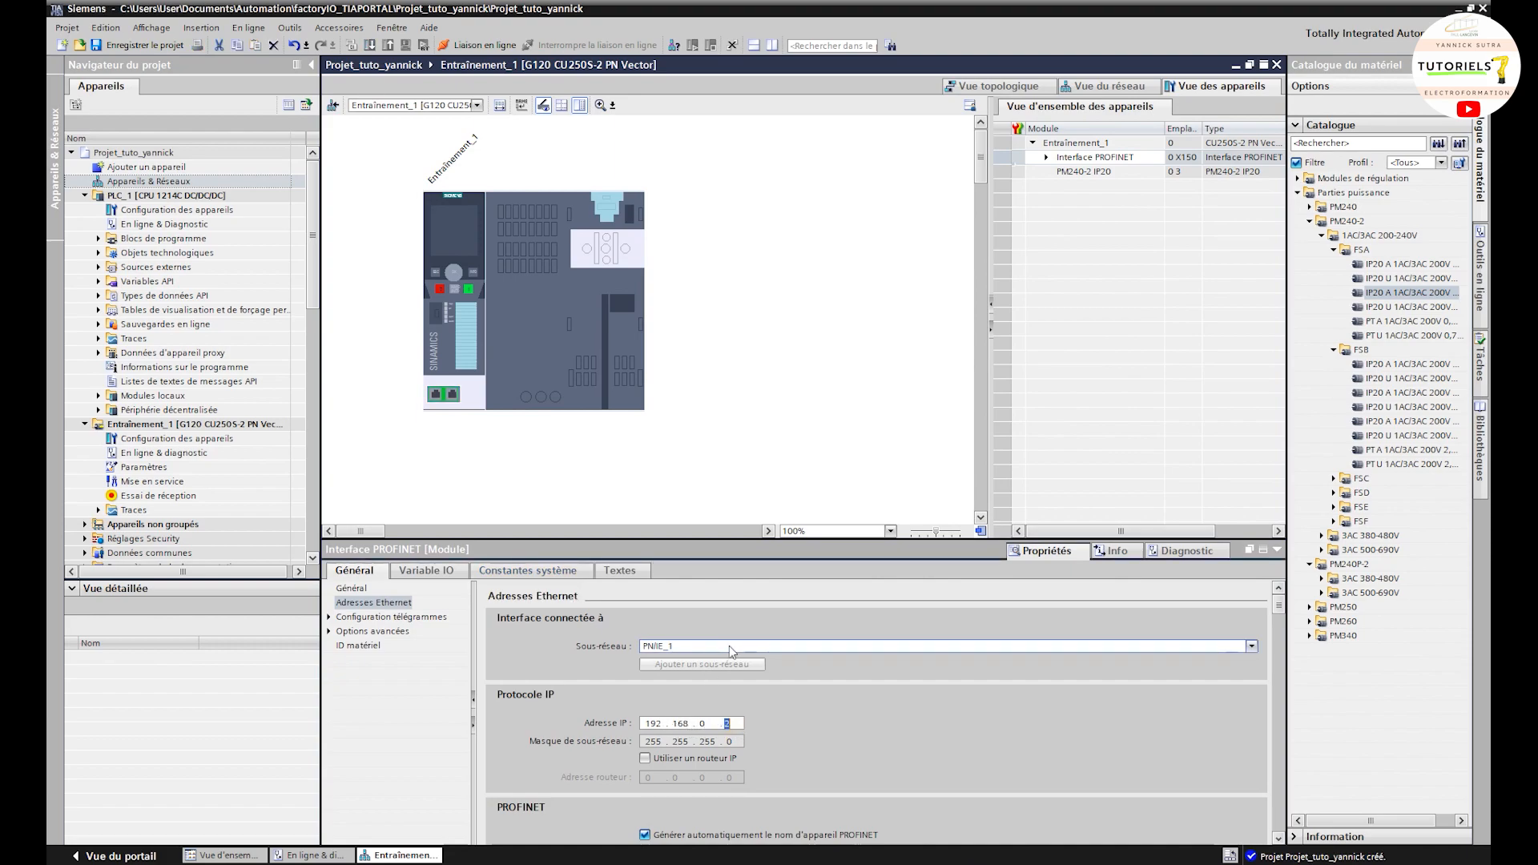
text(100)
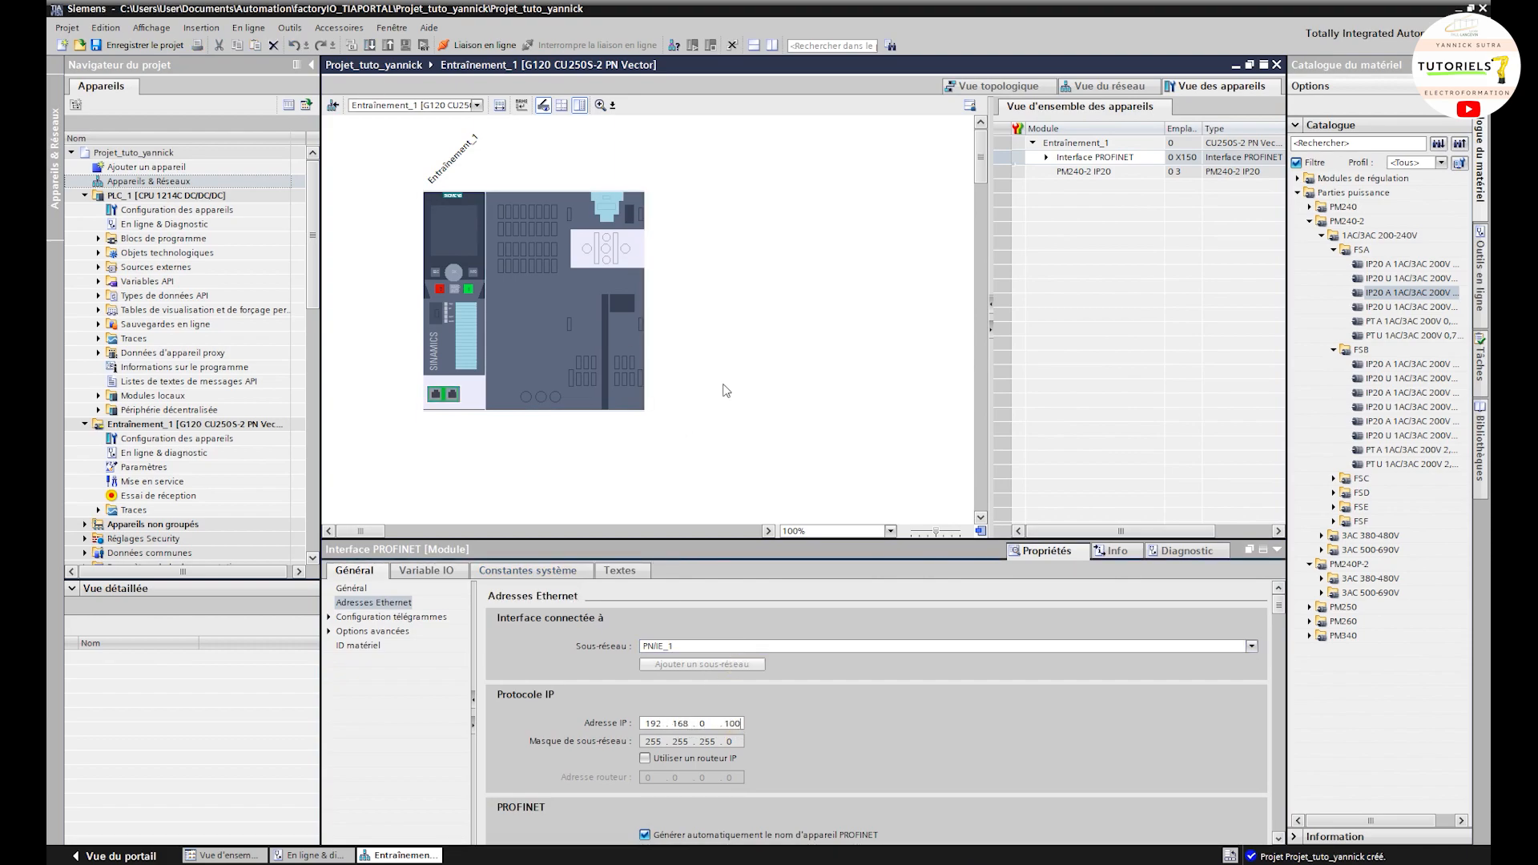
Step: Rename the G120 drive Entraînement_1 as variateur_1 in its device overview
click(522, 314)
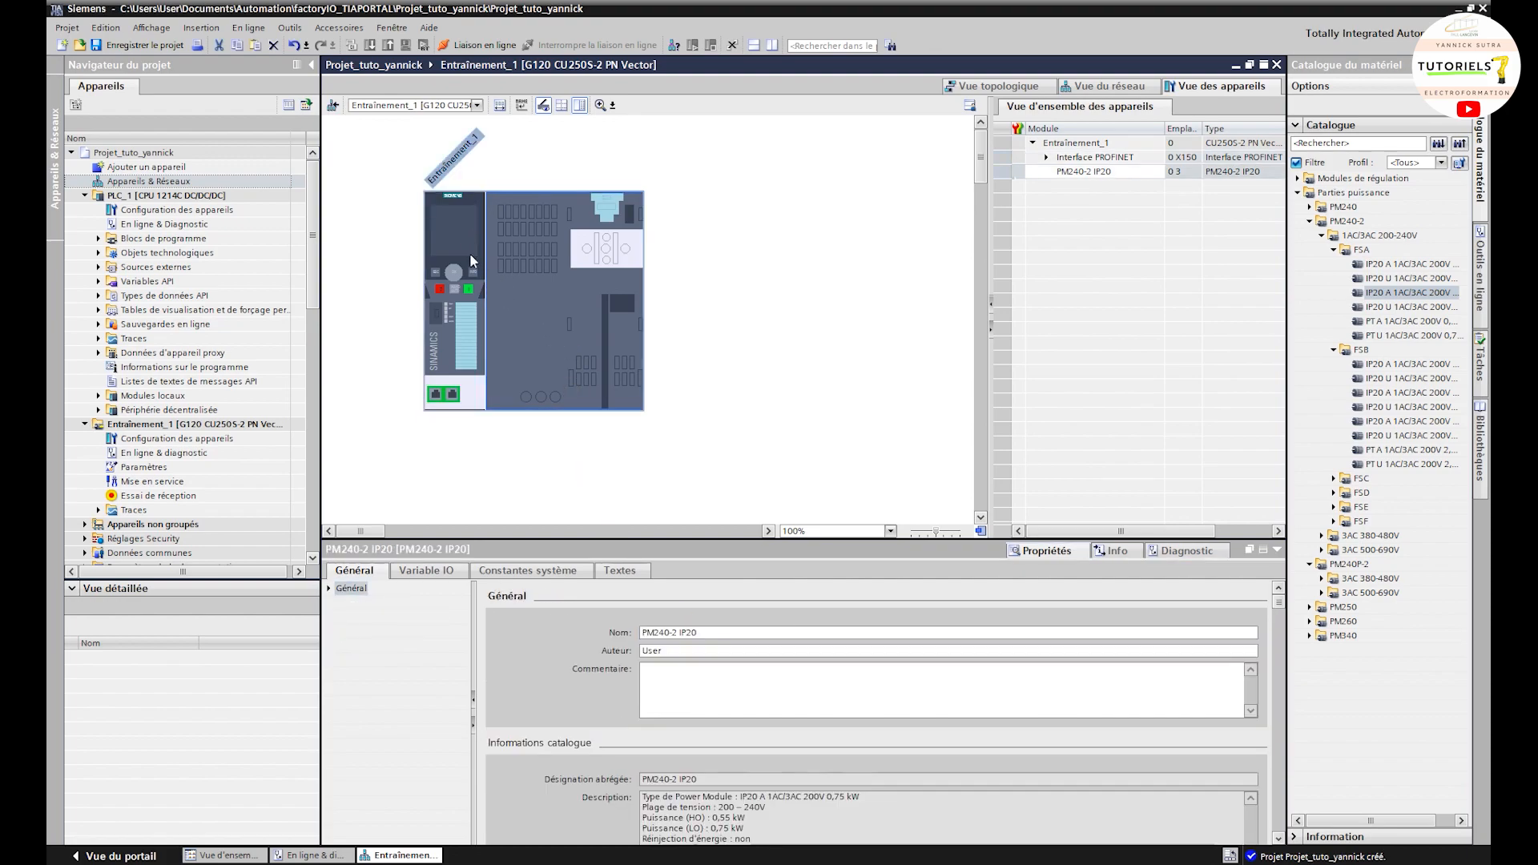
click(472, 261)
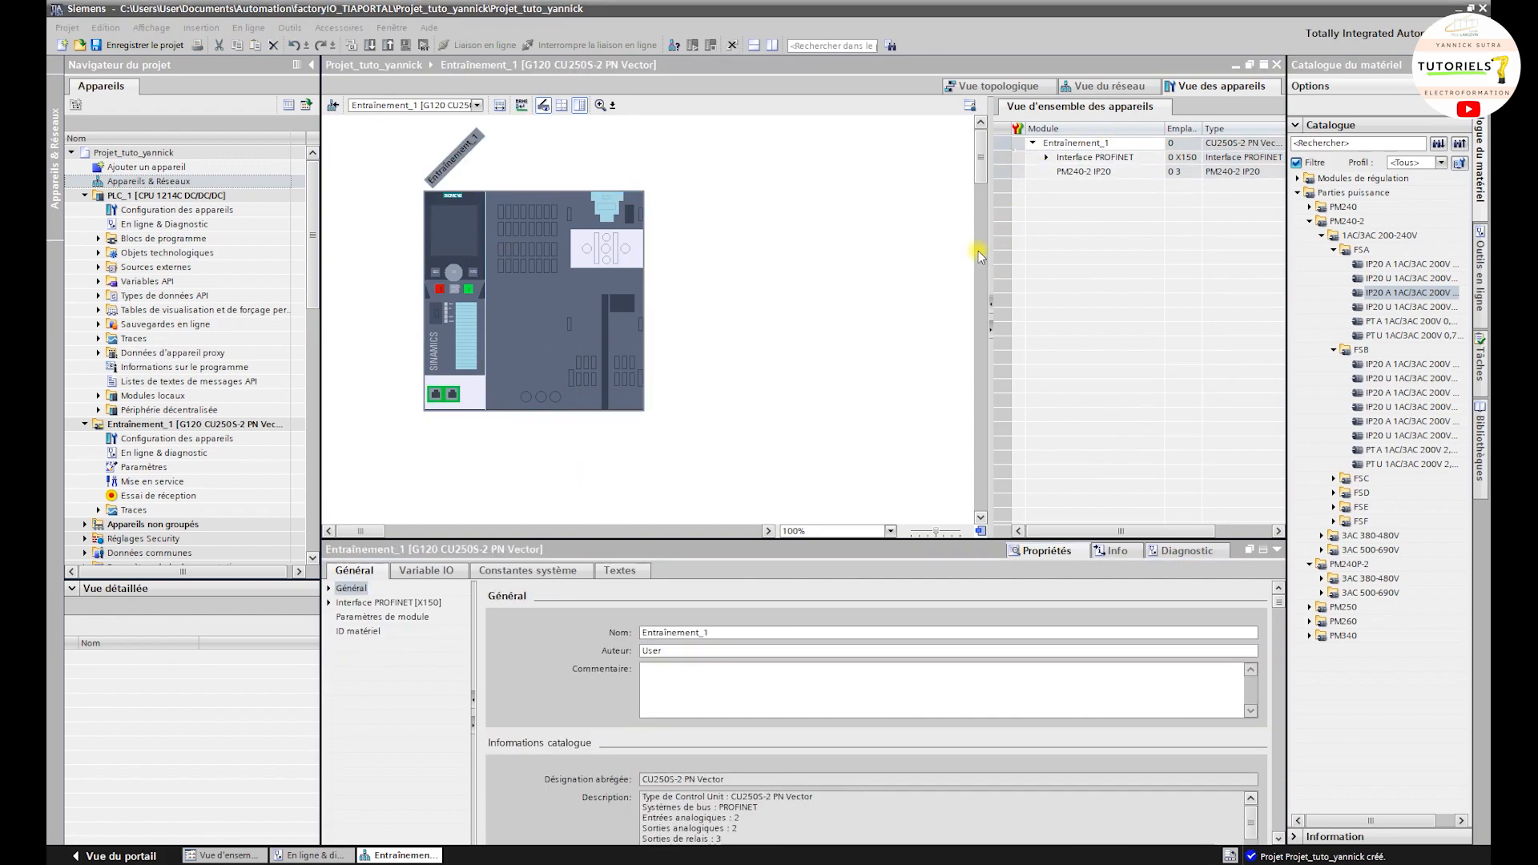
double_click(178, 182)
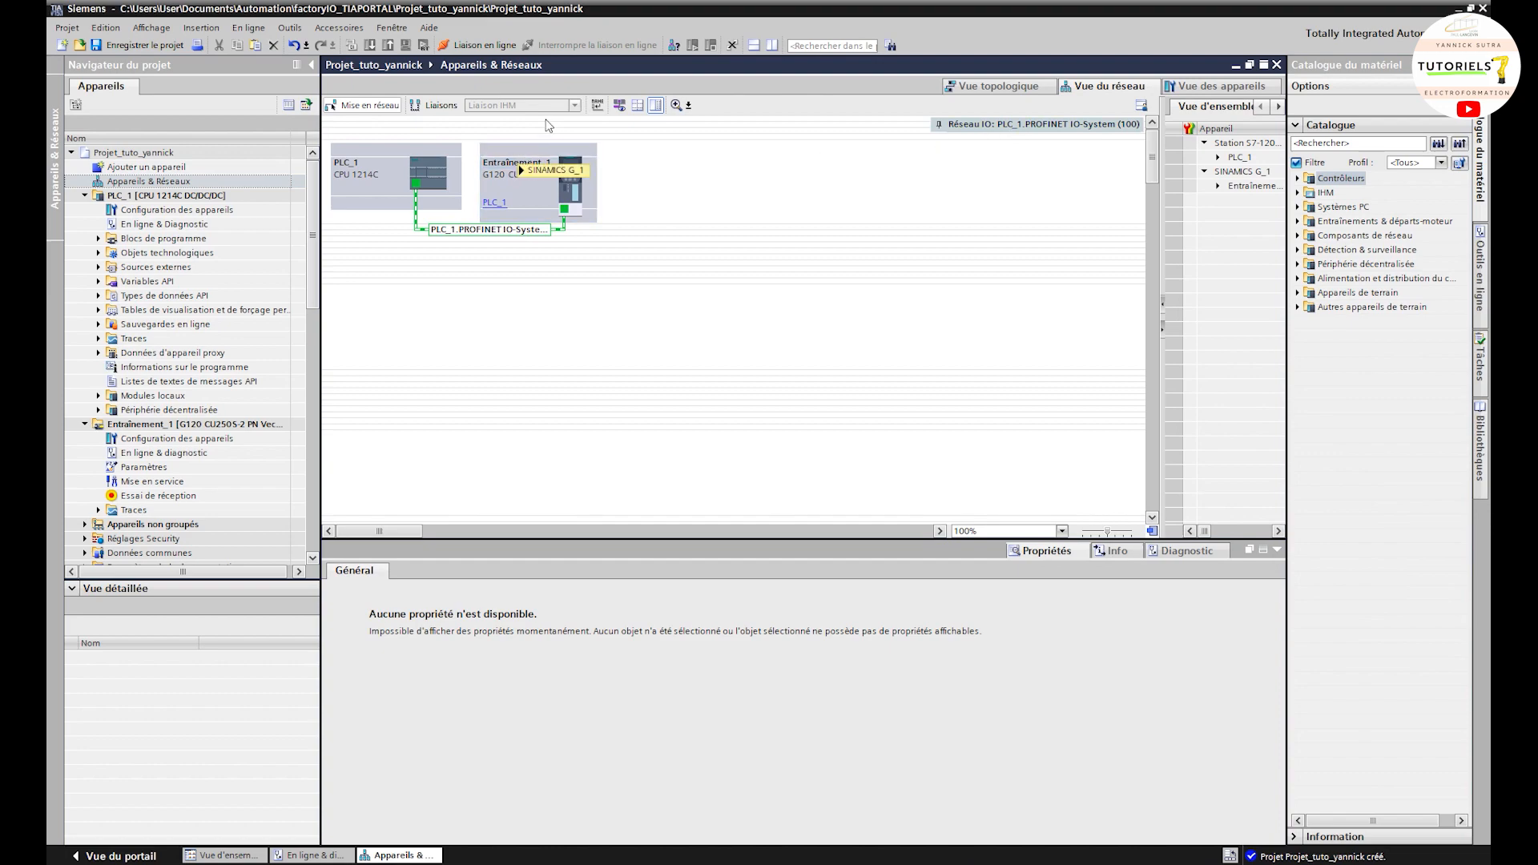
double_click(530, 154)
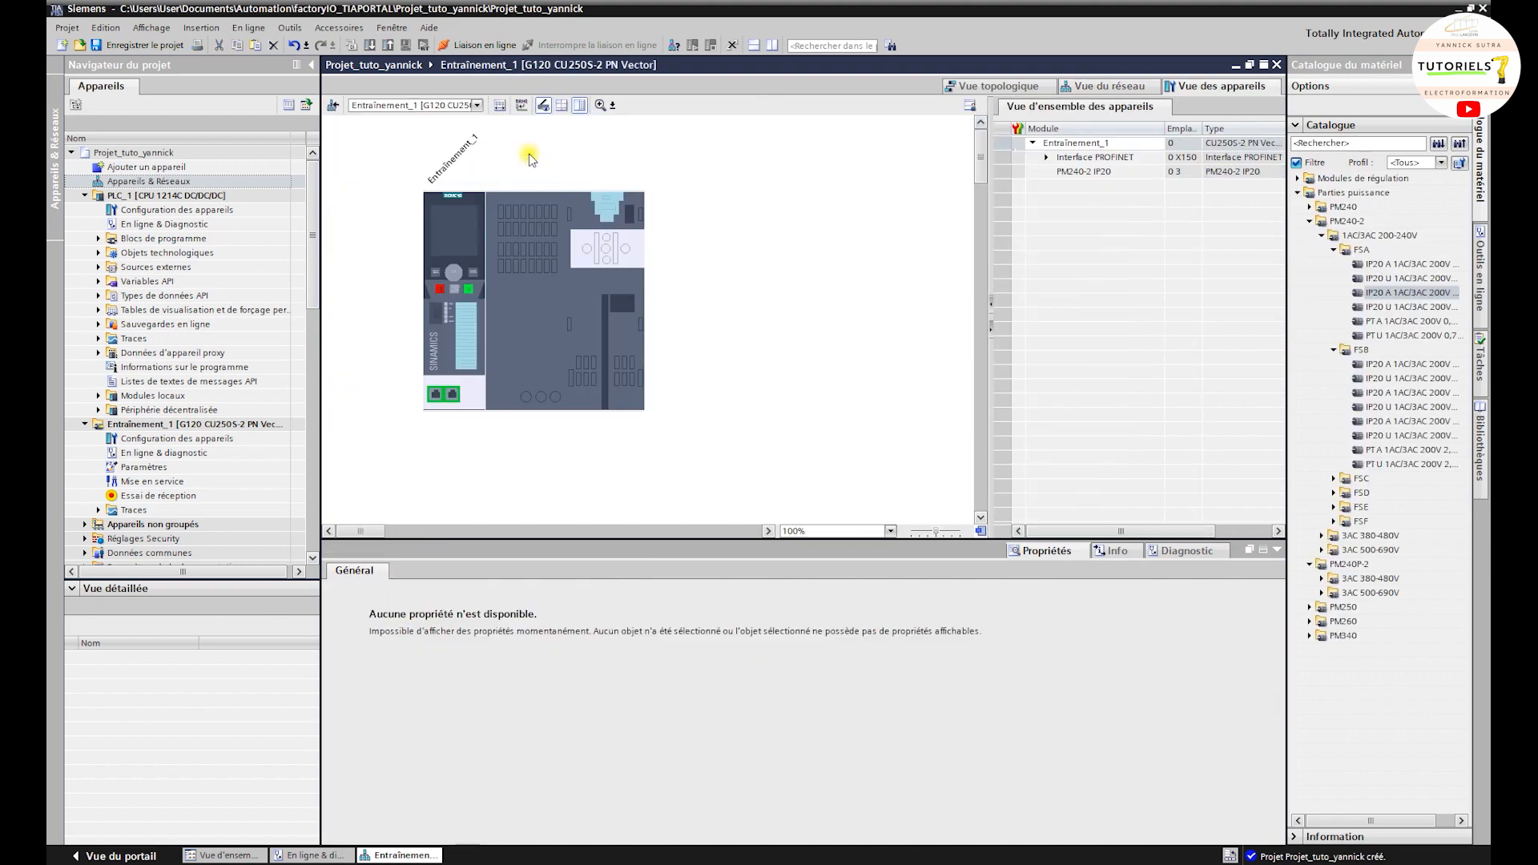
click(1129, 147)
click(1120, 147)
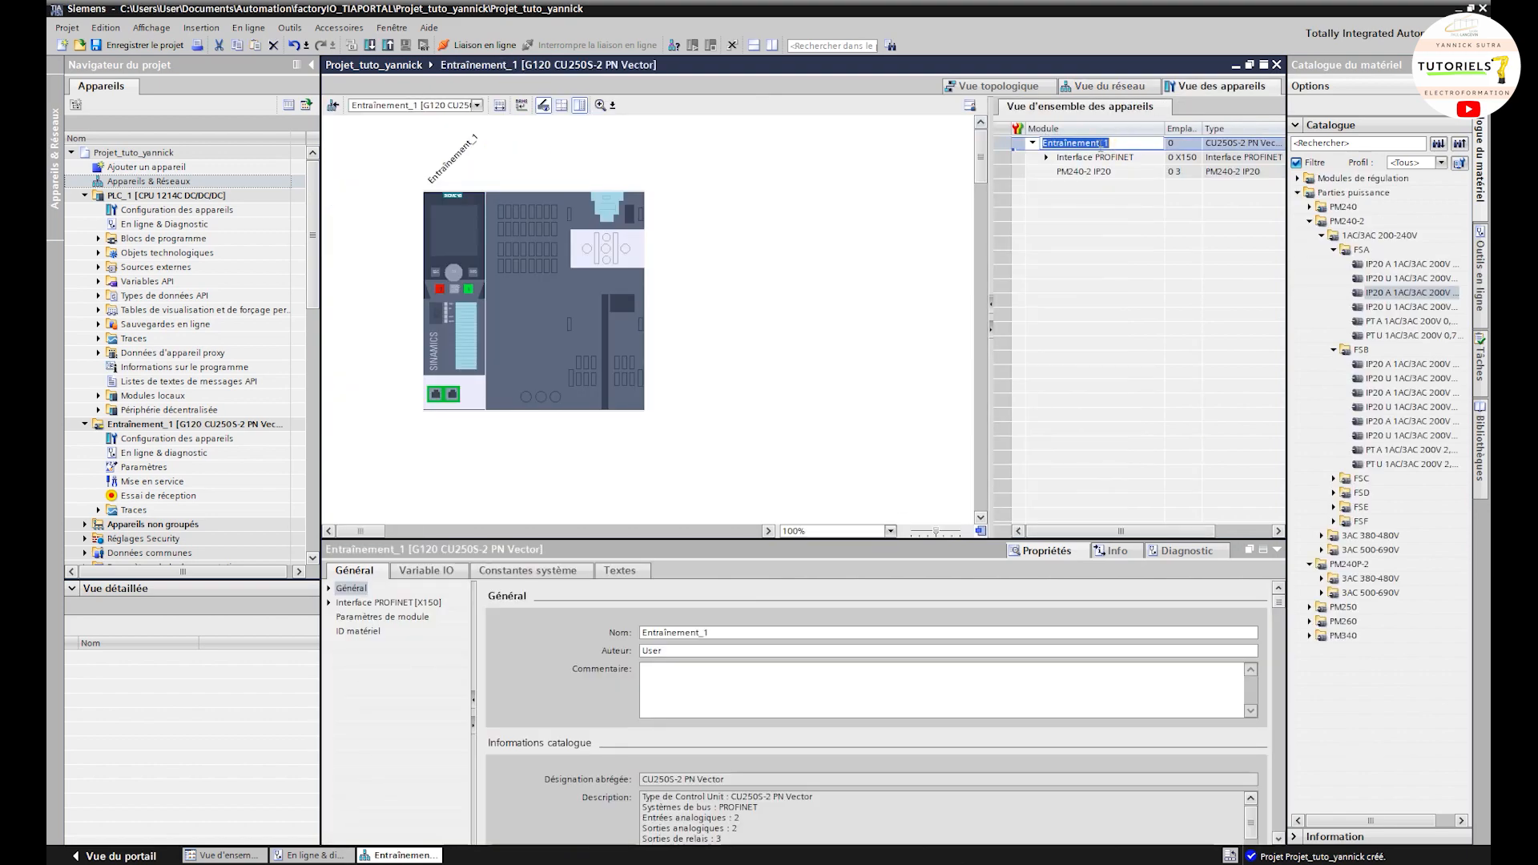
text(variateur)
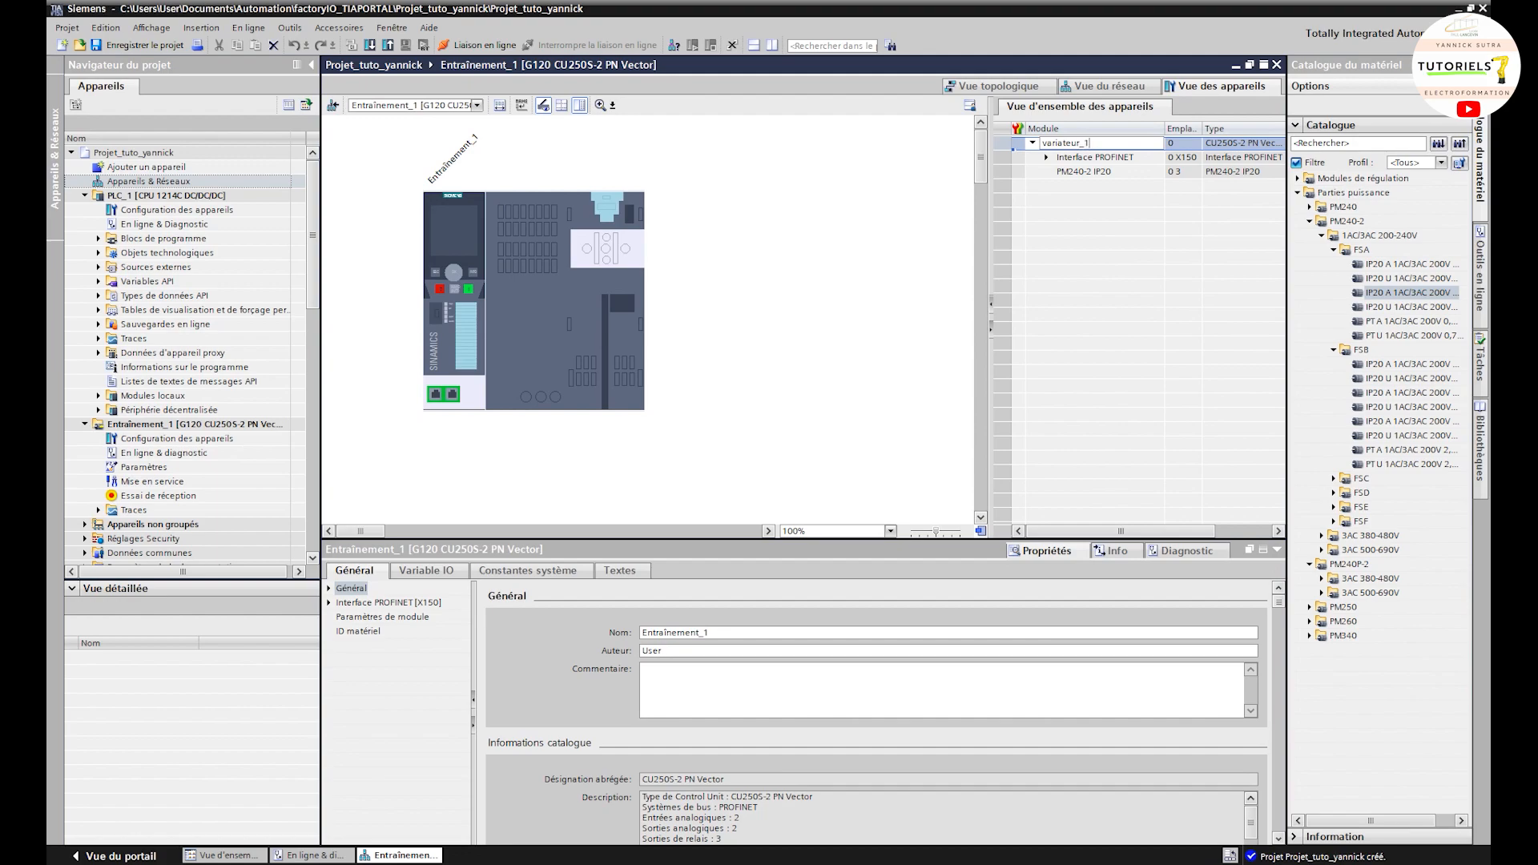
key(Return)
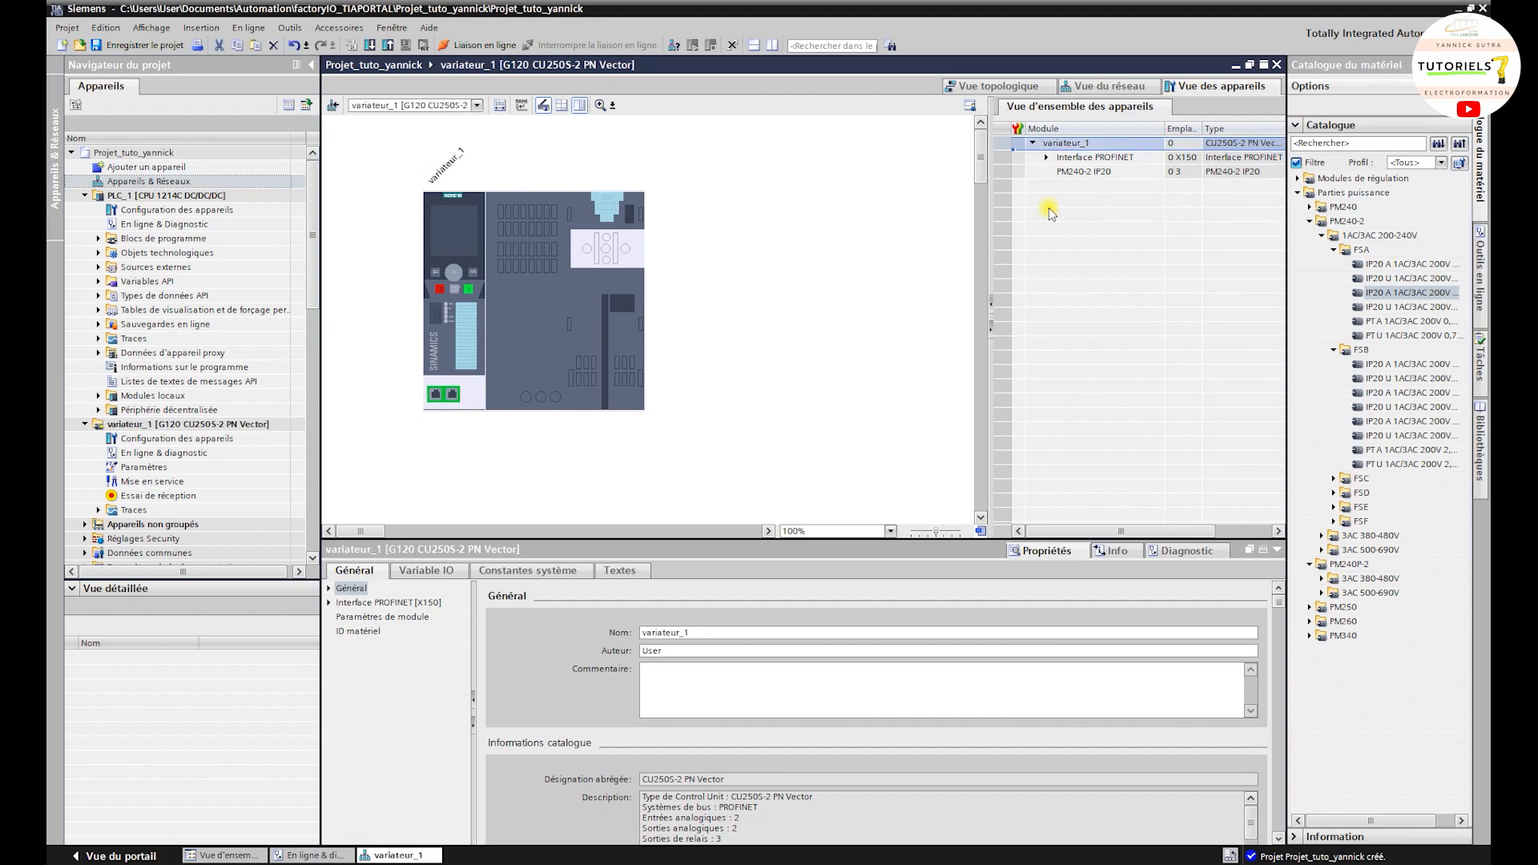
Step: Check the names and IP addresses of the PLC and drive listed under online access, and return to the project's network view
drag(314, 269, 313, 357)
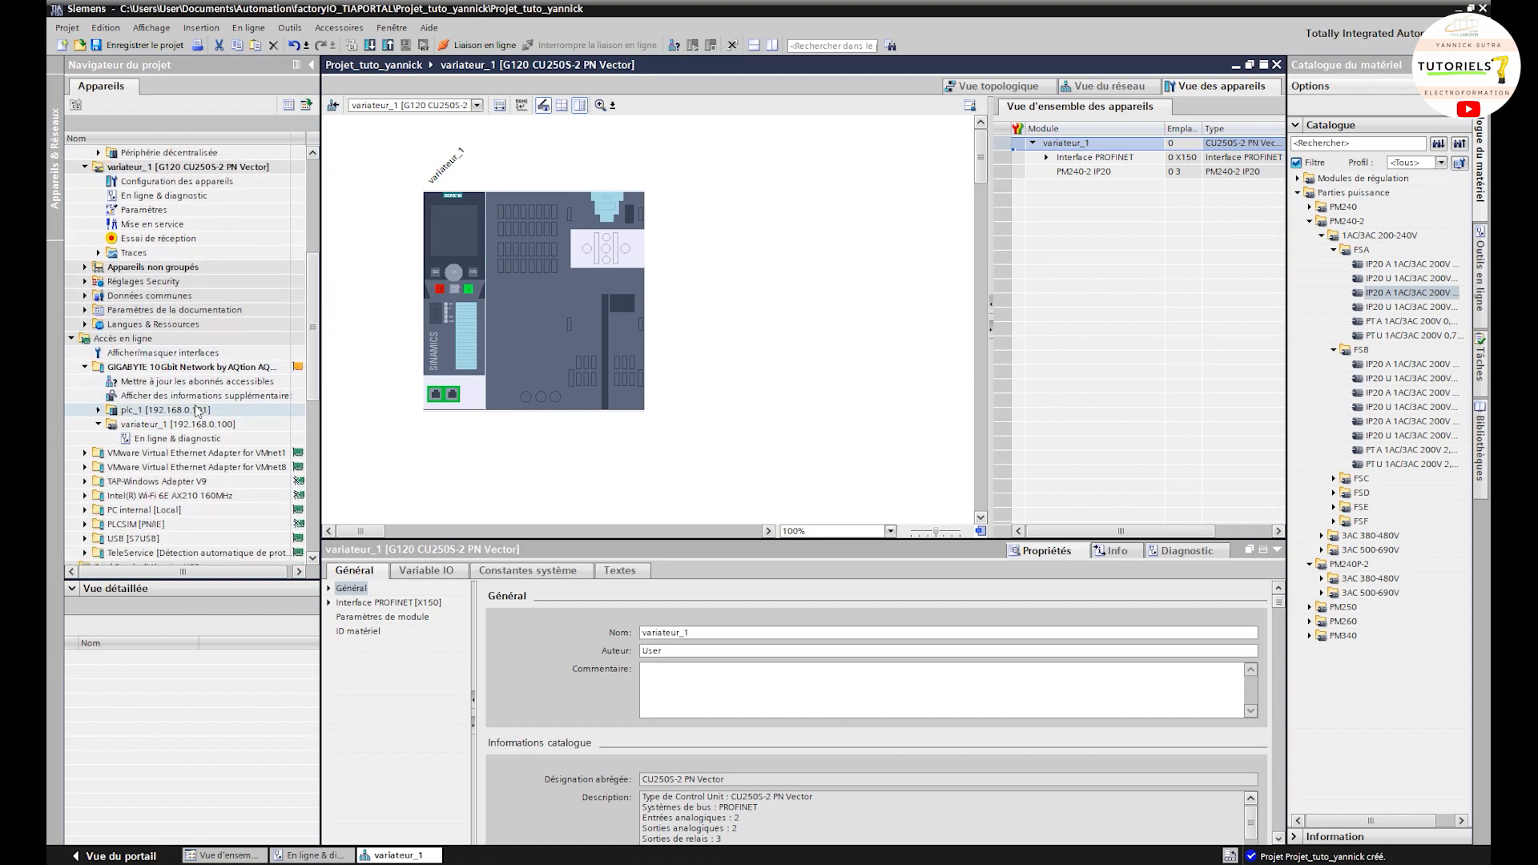
click(76, 341)
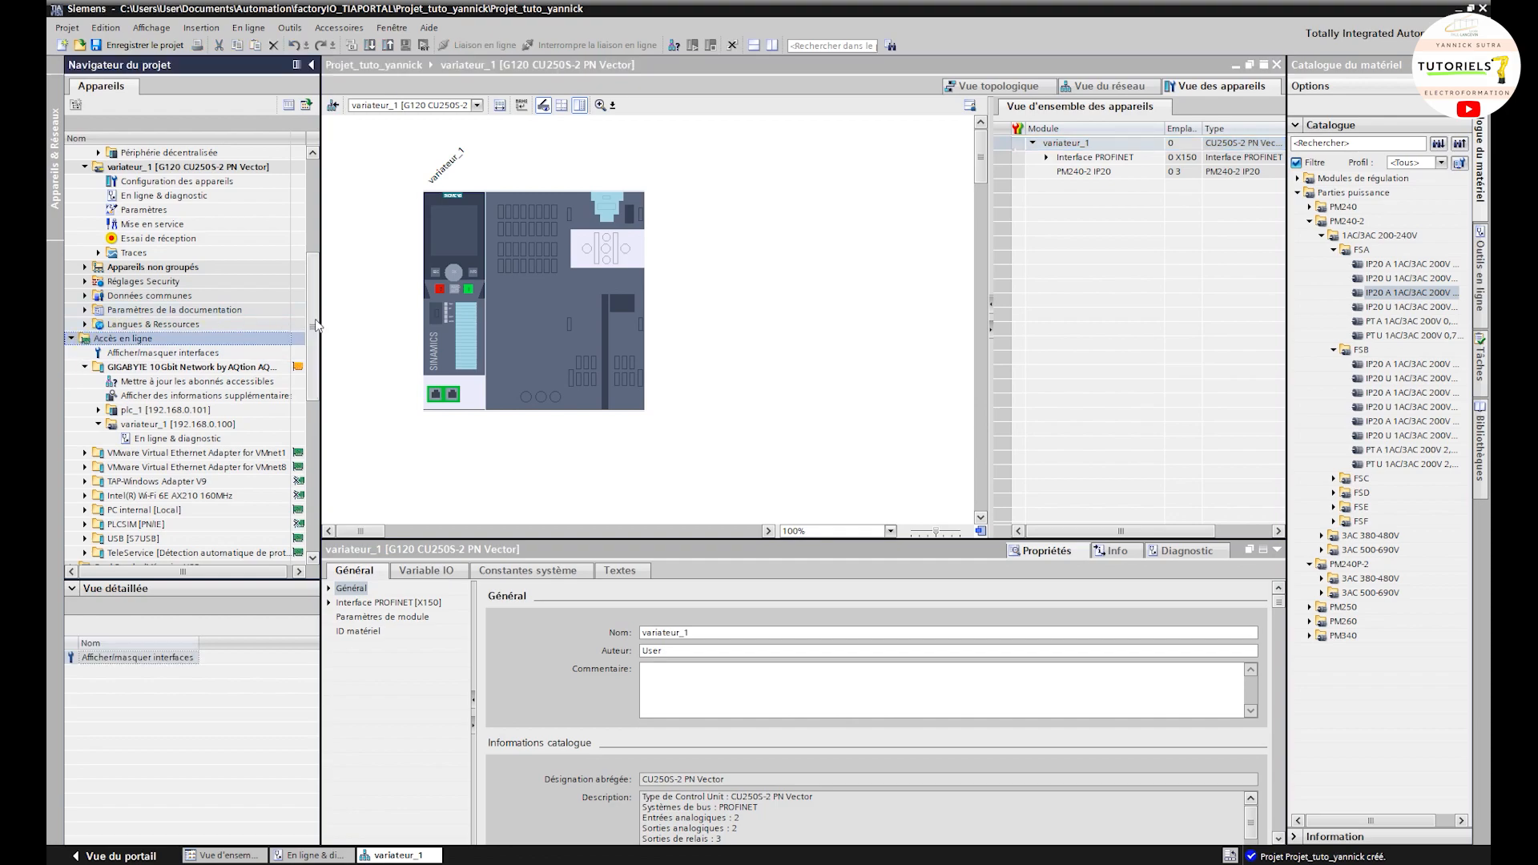
drag(315, 325, 315, 235)
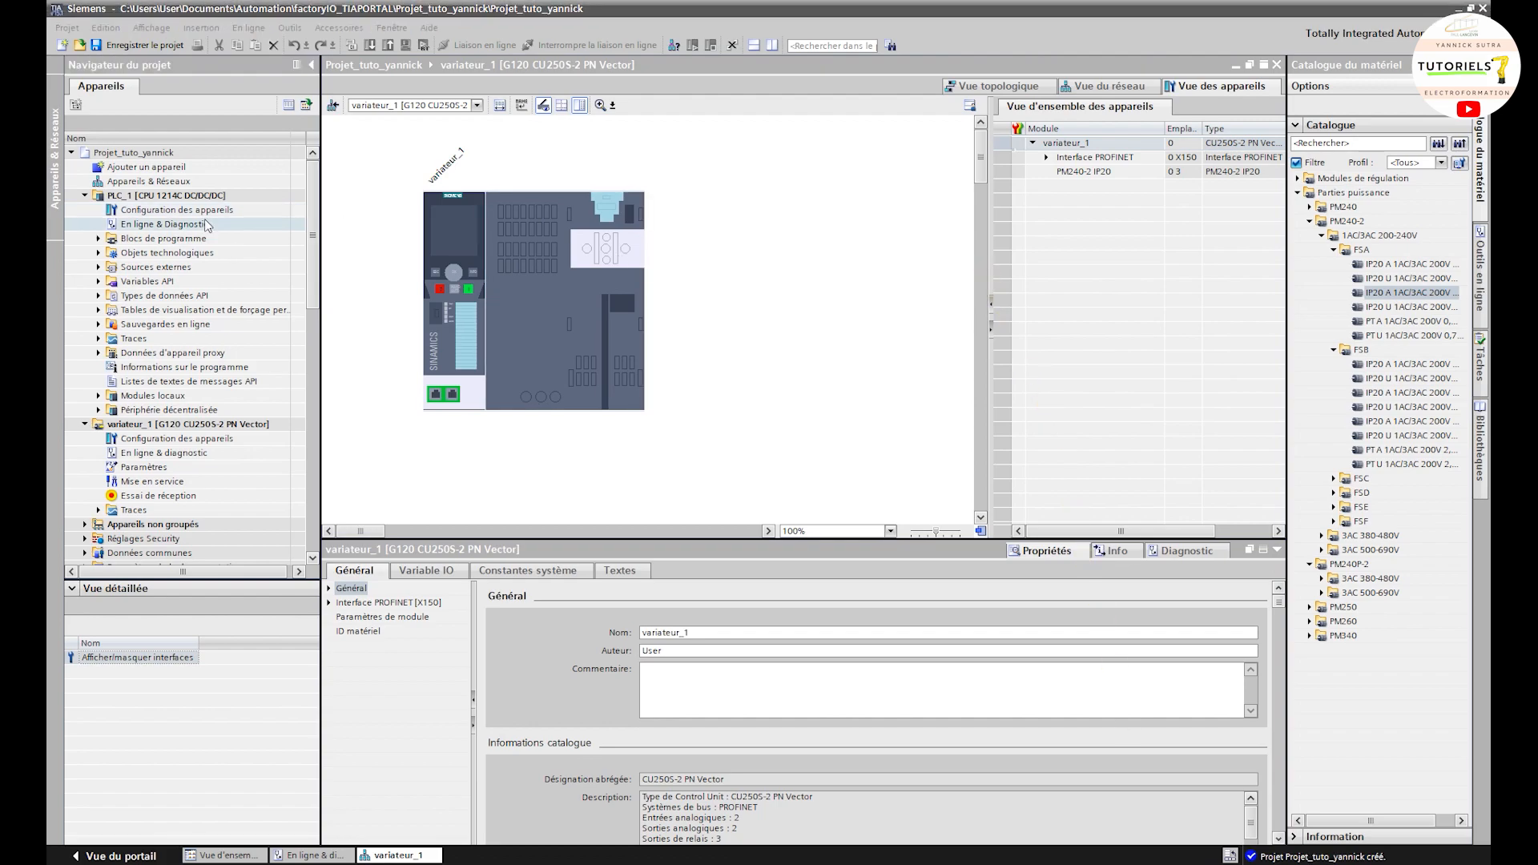
click(150, 196)
double_click(102, 196)
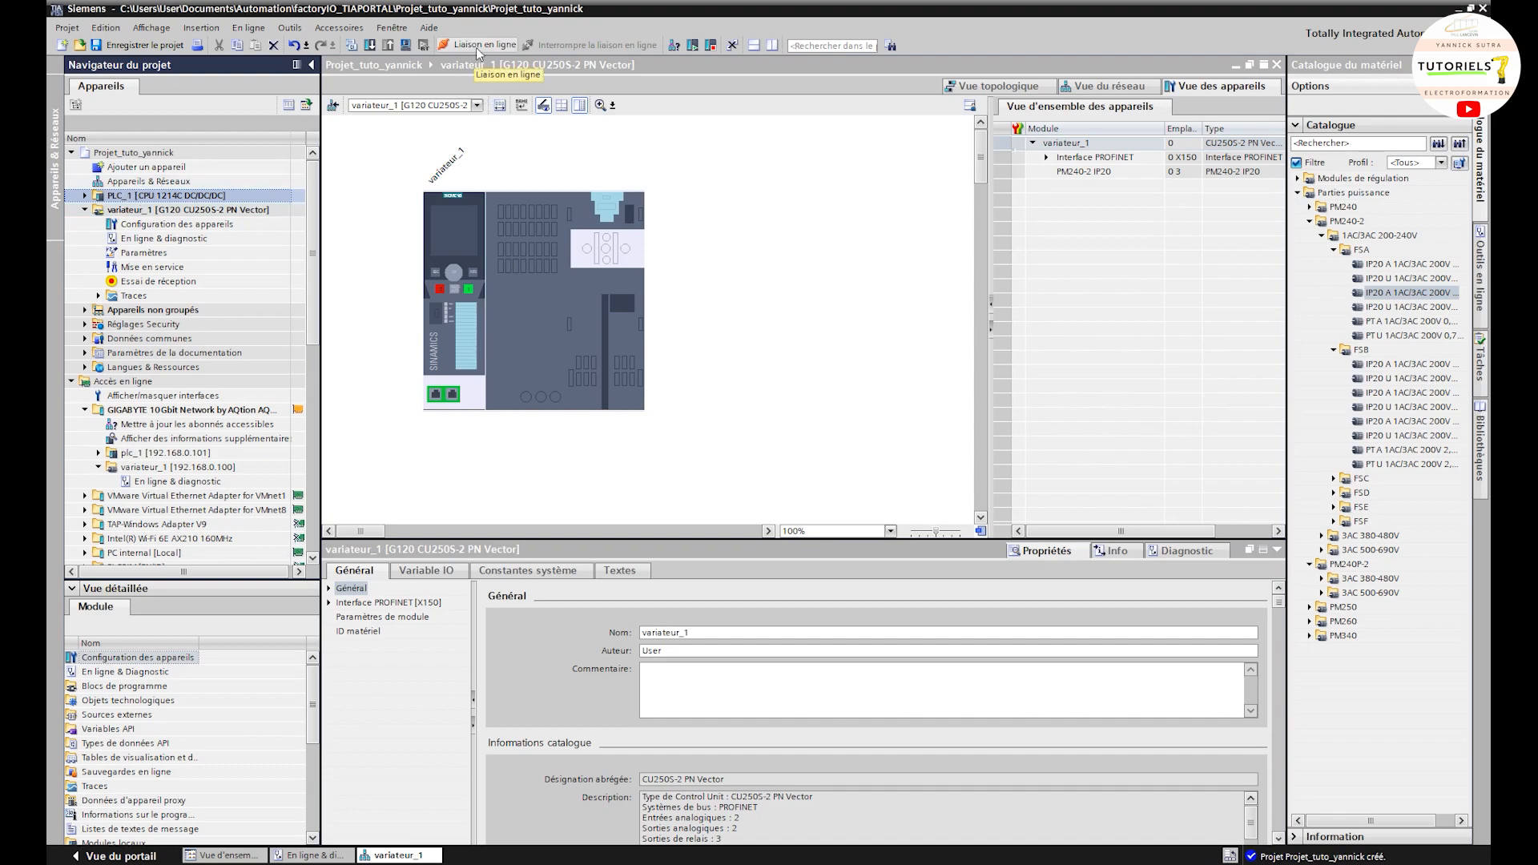
double_click(165, 182)
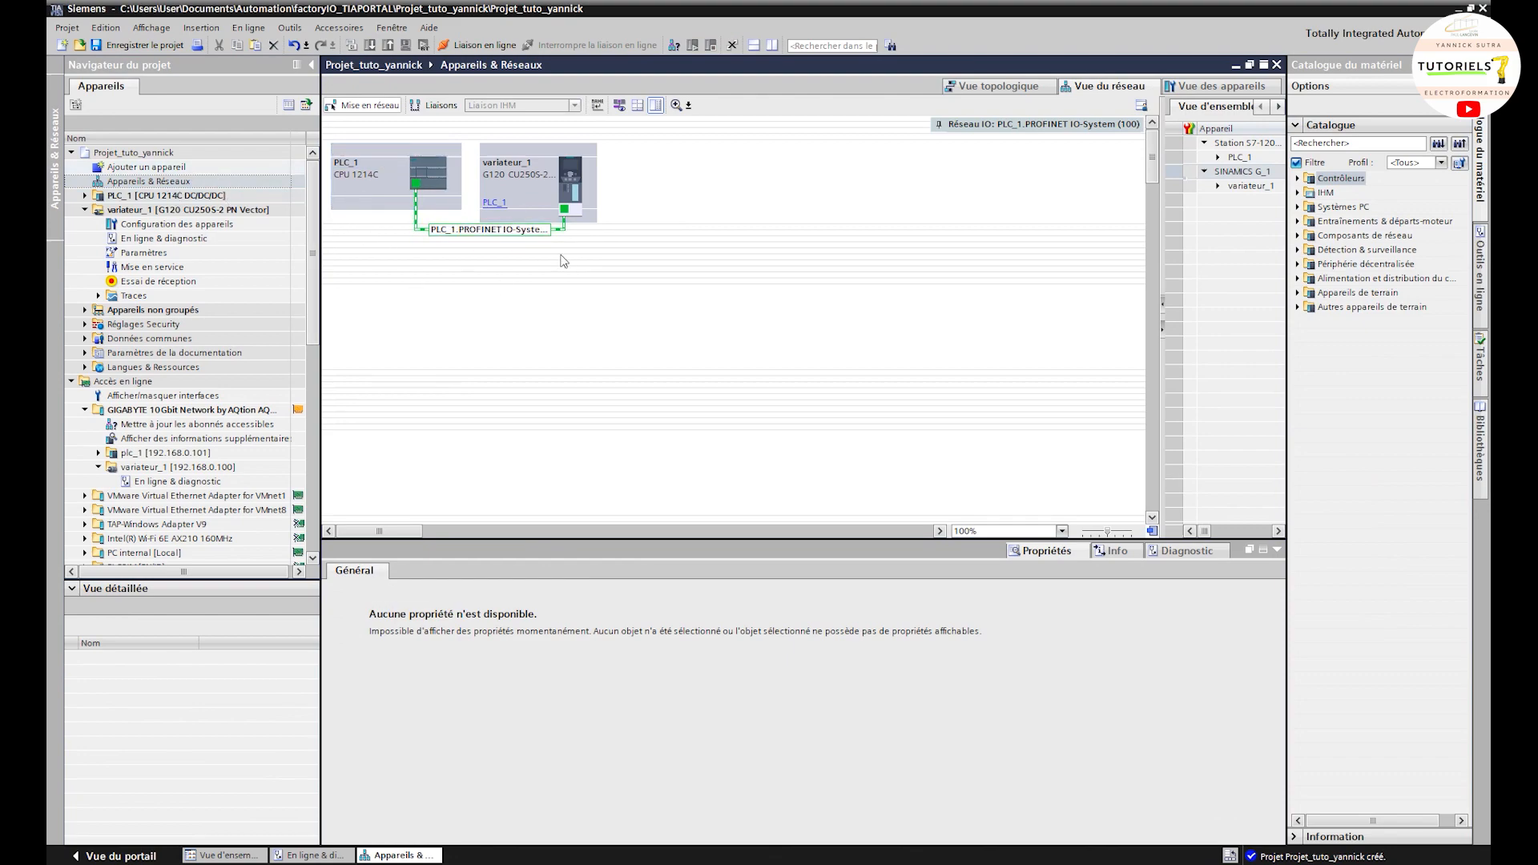
Step: Download the hardware configuration to the PLC_1 found at 192.168.0.101, finish with the module started, and go online with it
right_click(398, 171)
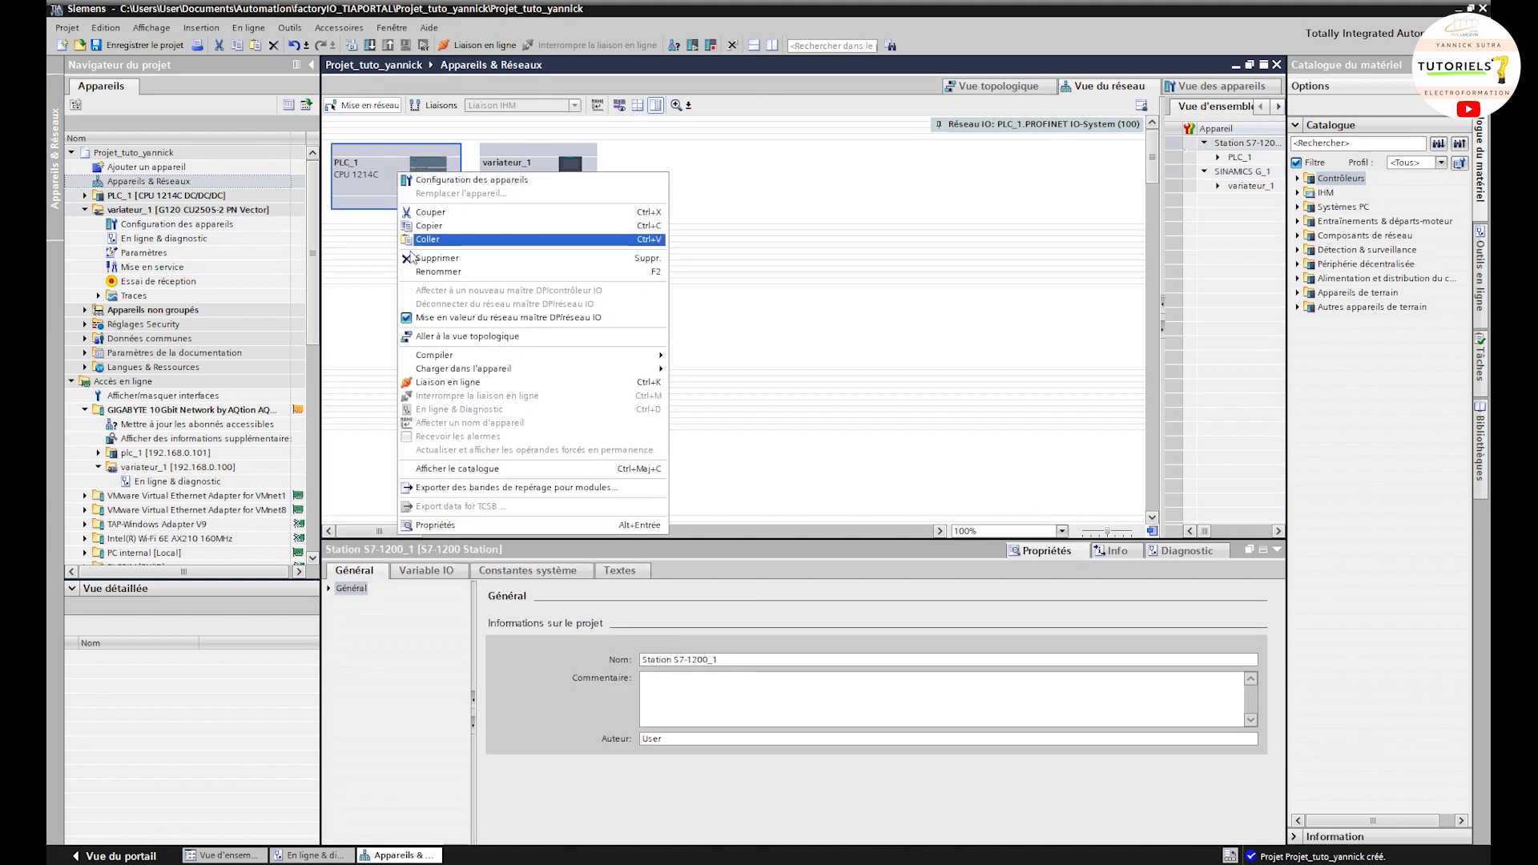
mouse_move(475, 371)
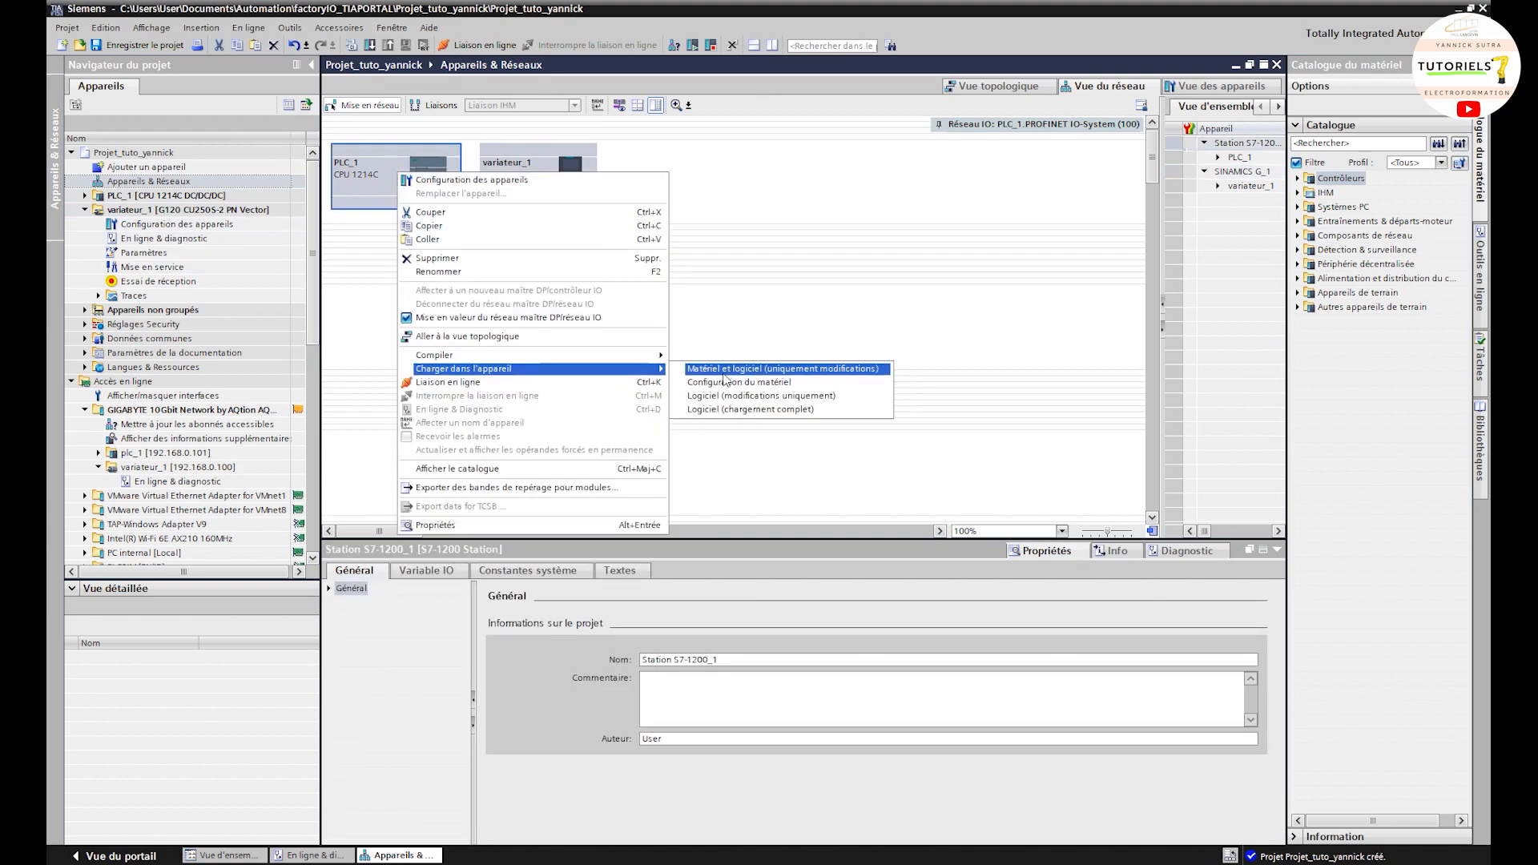
click(731, 382)
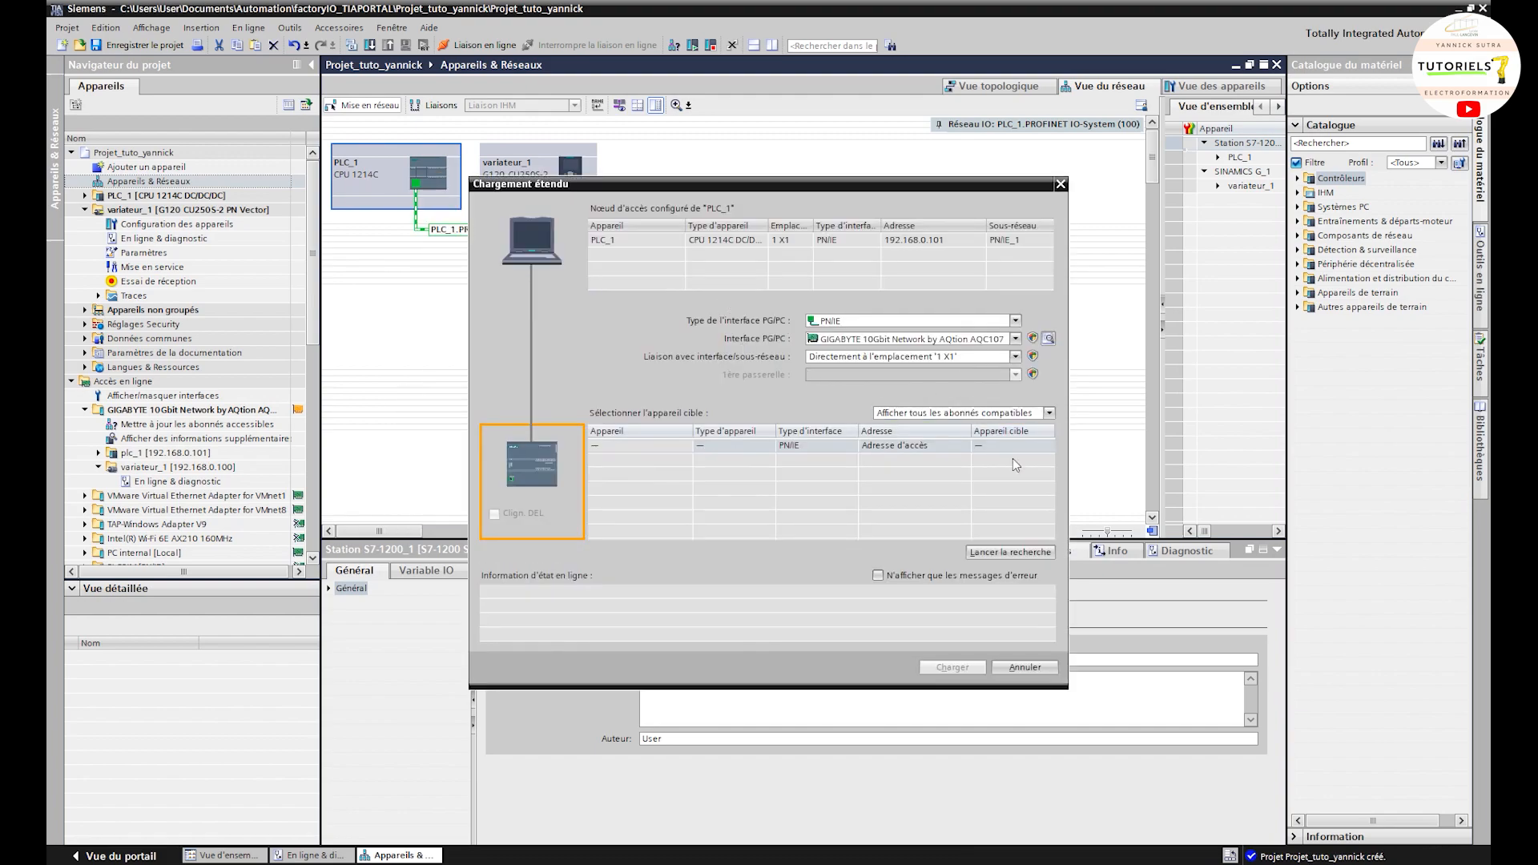
click(1011, 553)
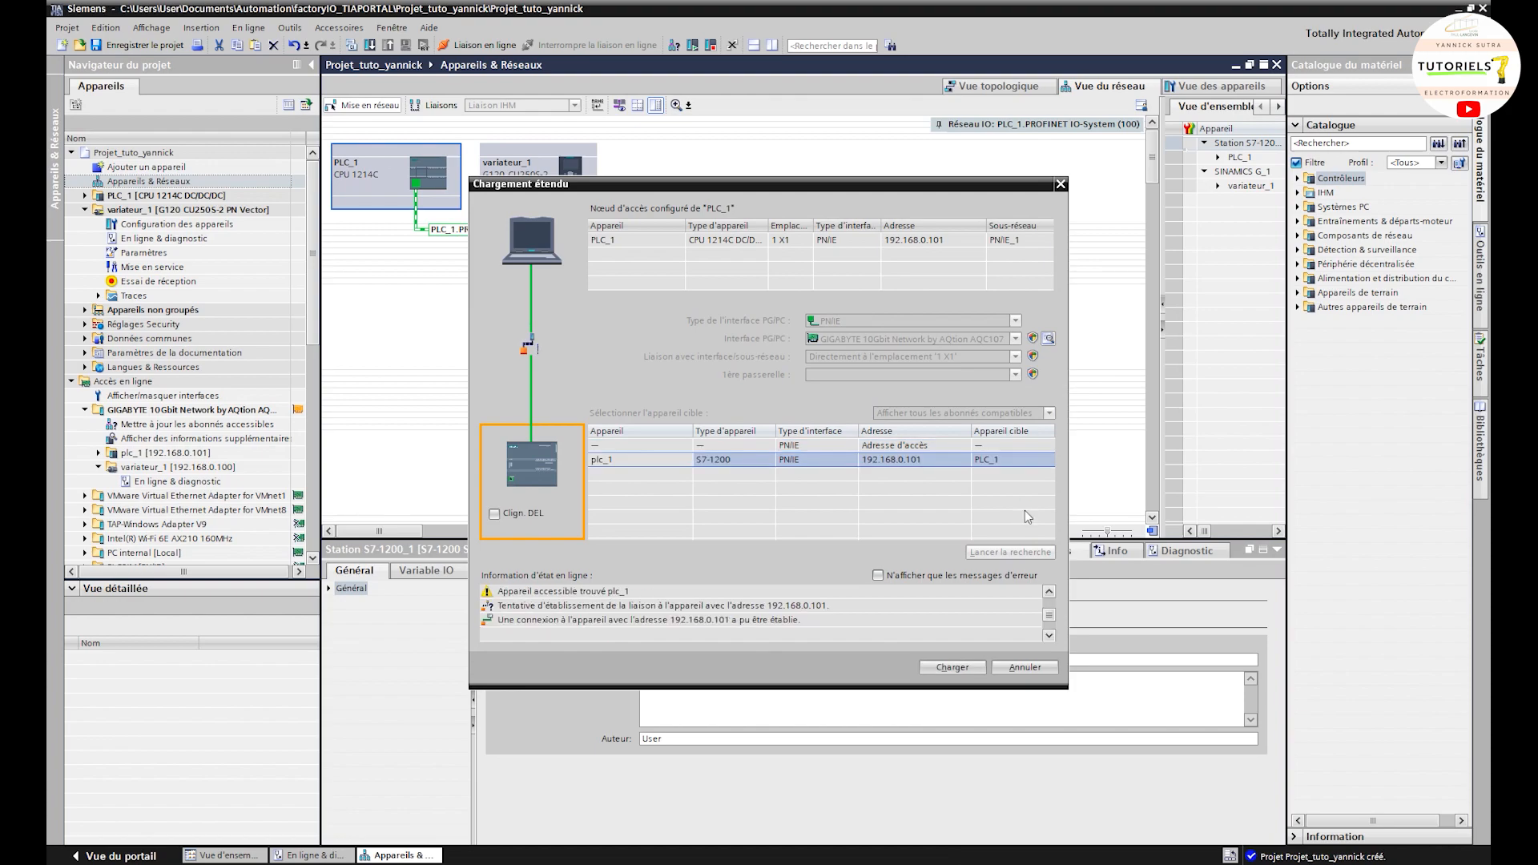
click(956, 667)
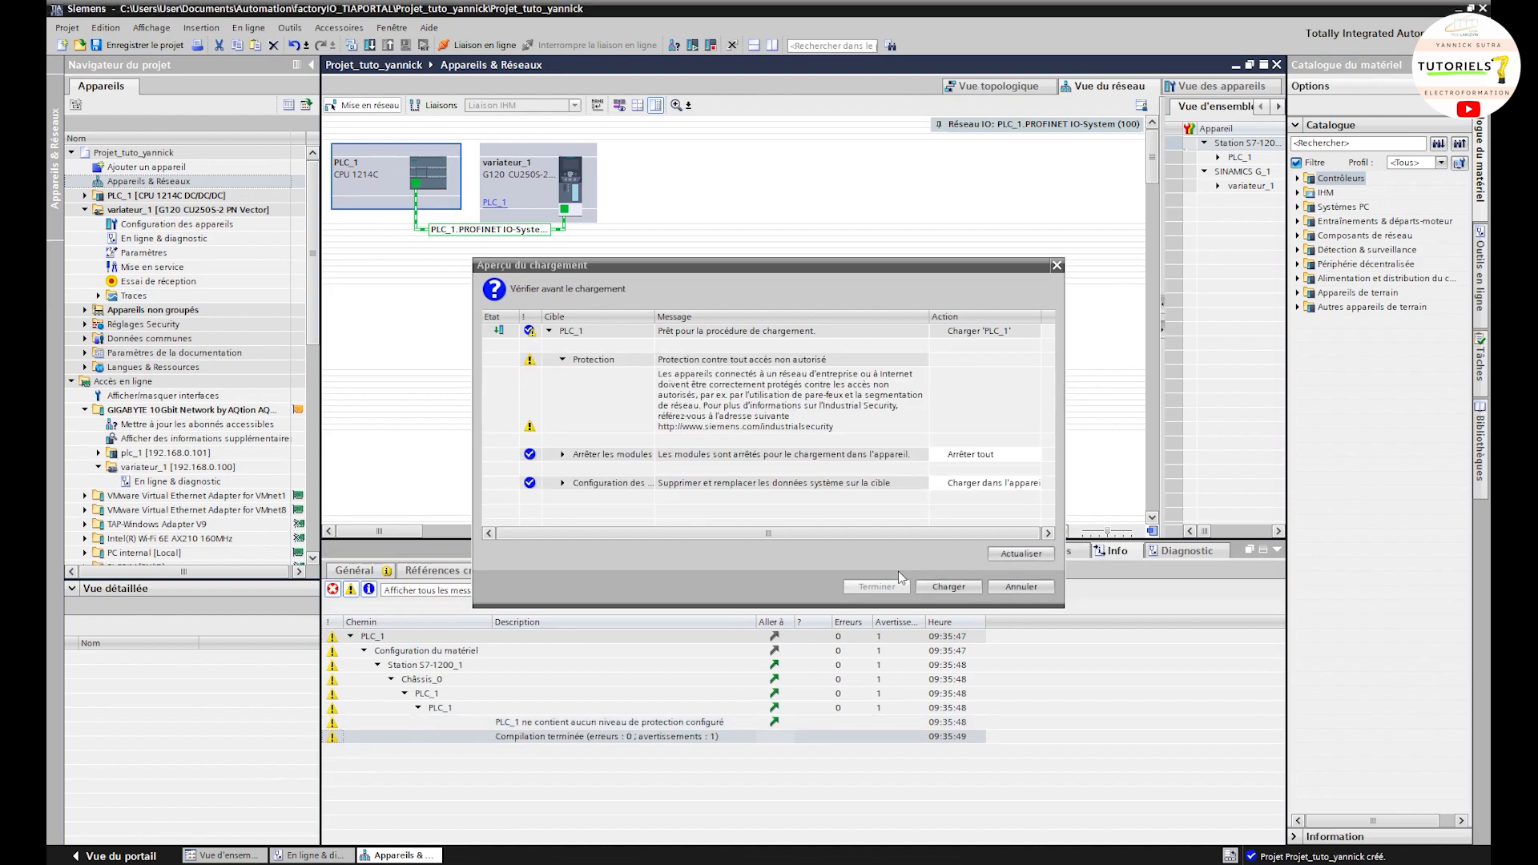
click(953, 586)
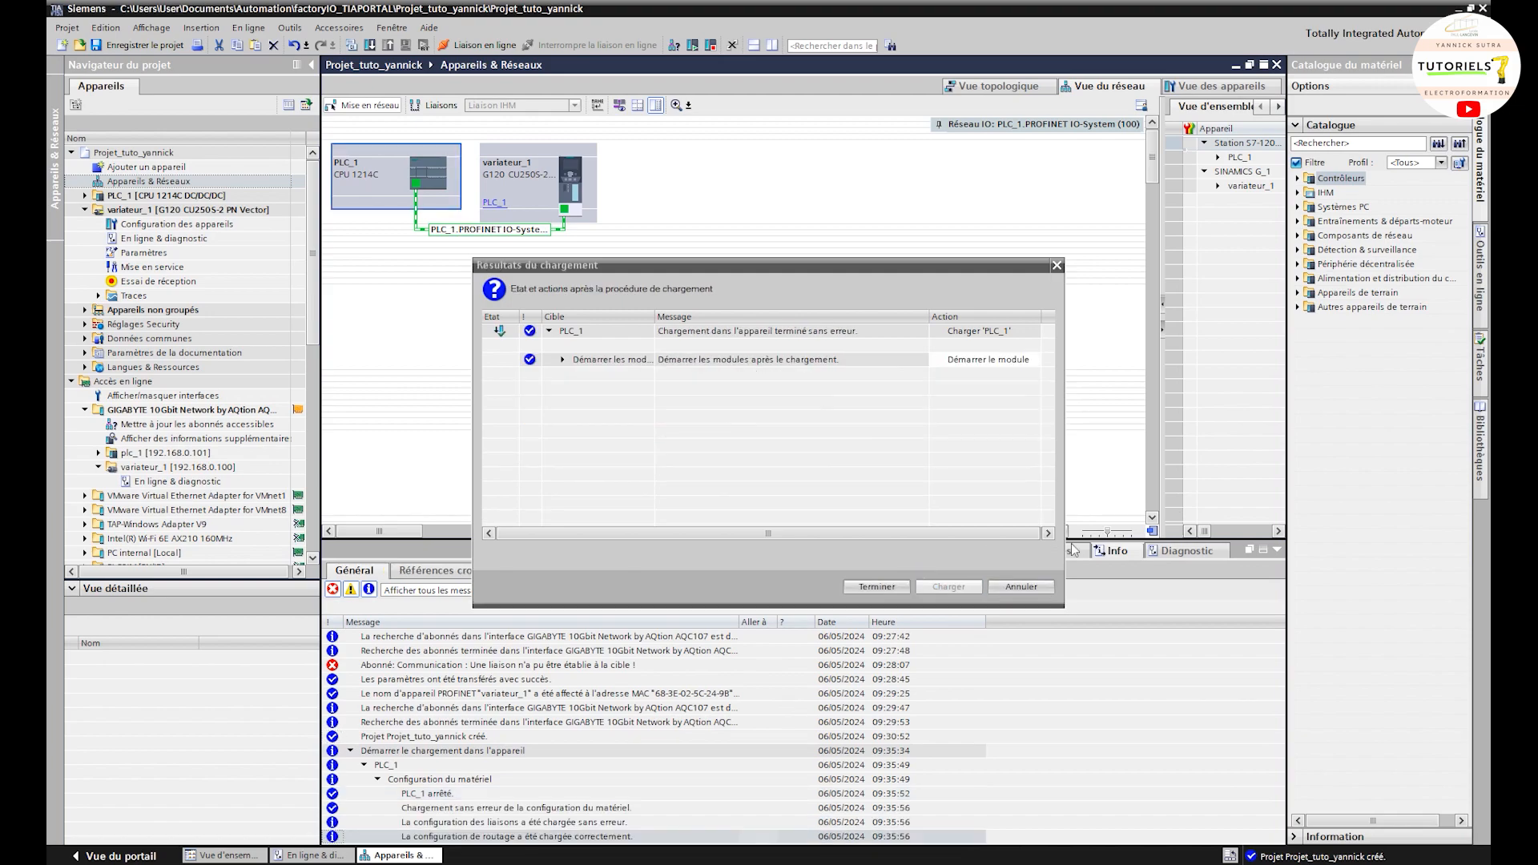
click(892, 587)
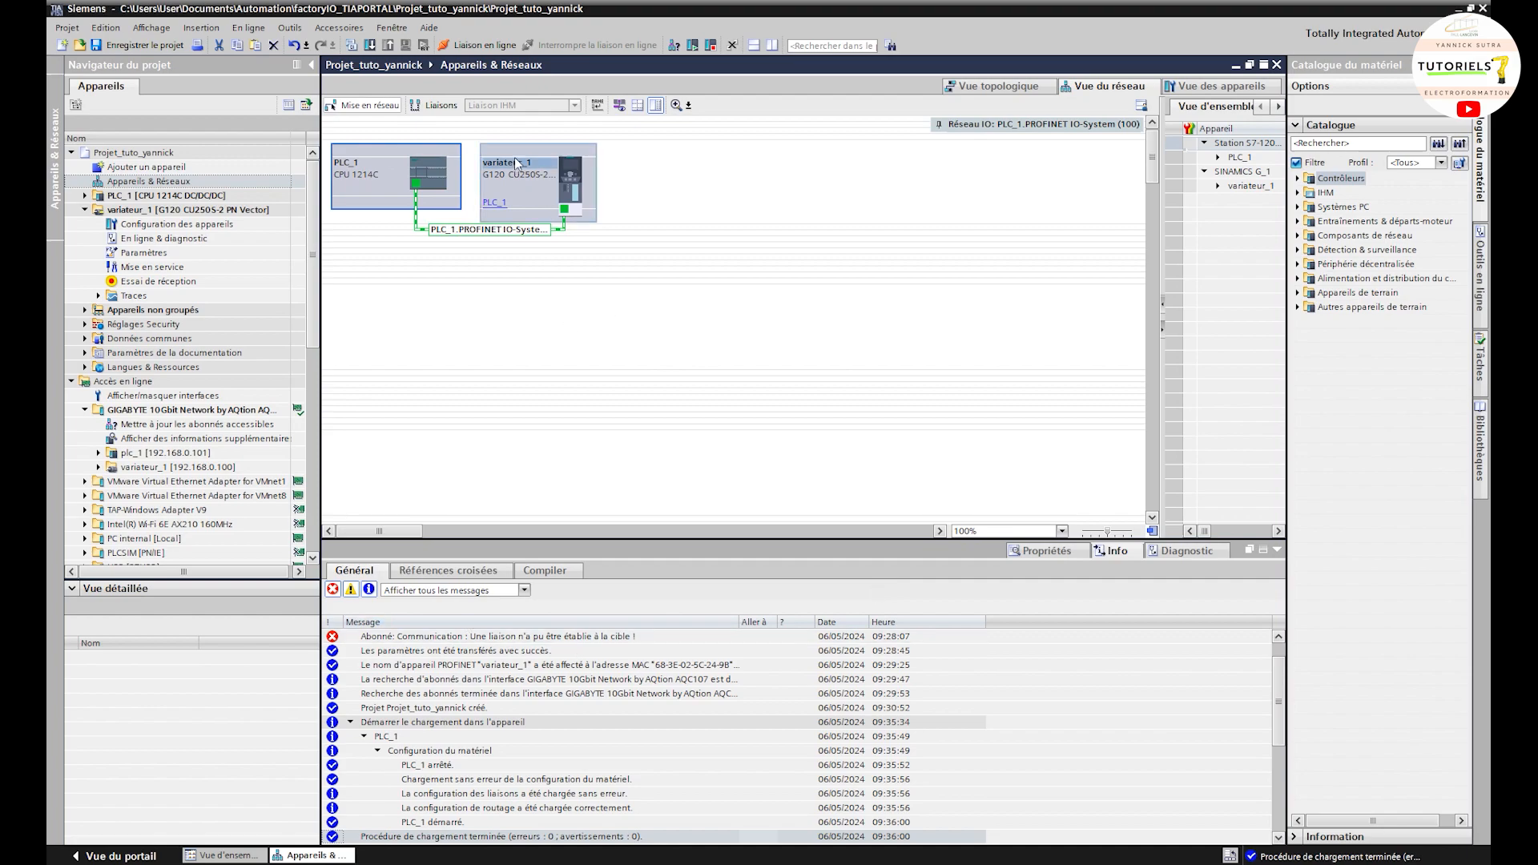
click(477, 43)
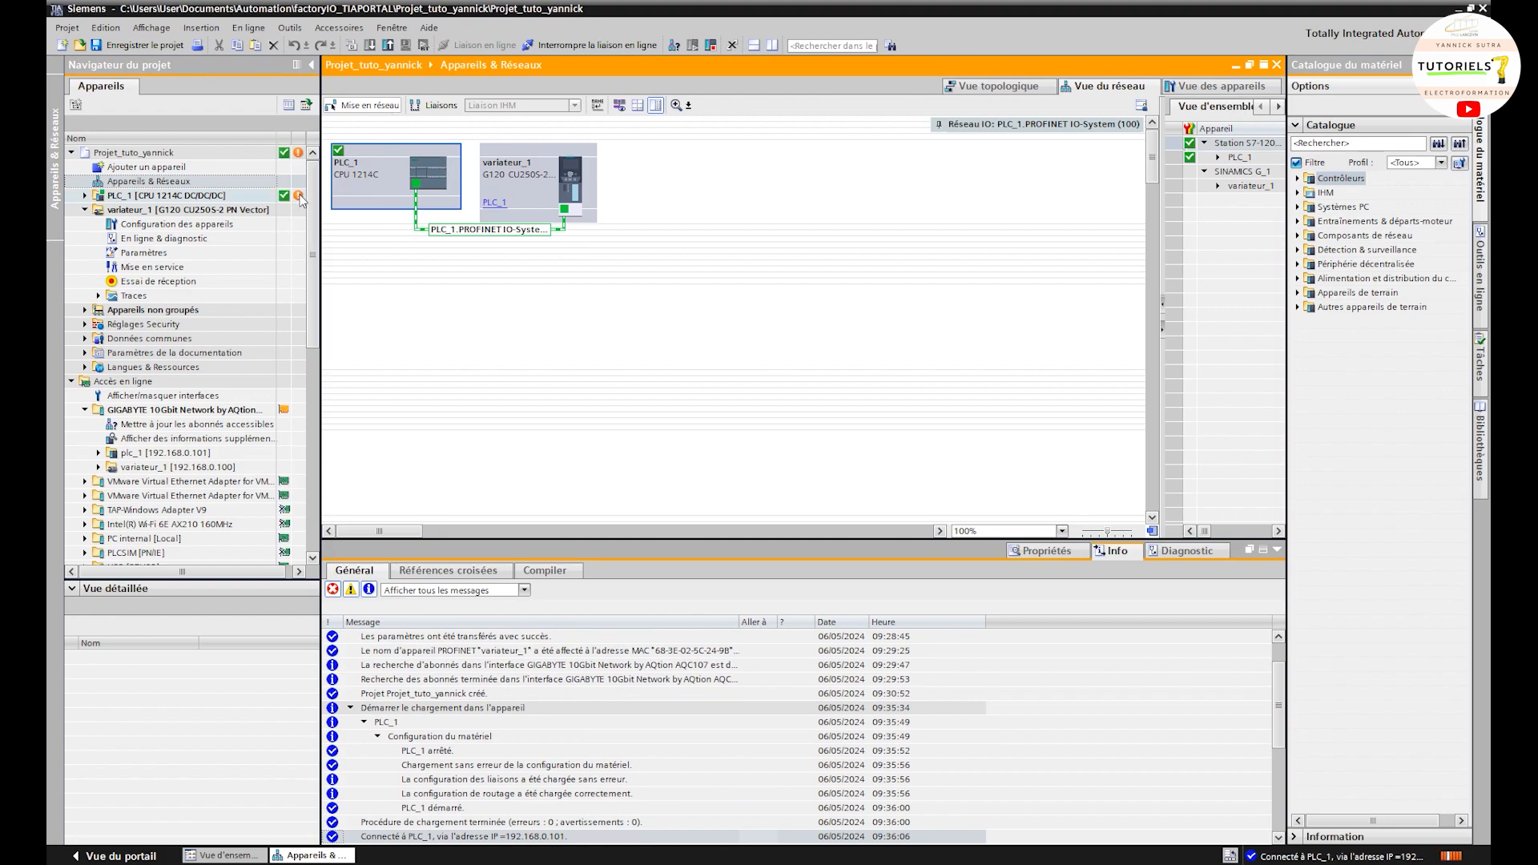
Step: Download the configuration to variateur_1 at 192.168.0.100, saving the parameters to EEPROM and allowing the download despite the differing firmware version
right_click(533, 152)
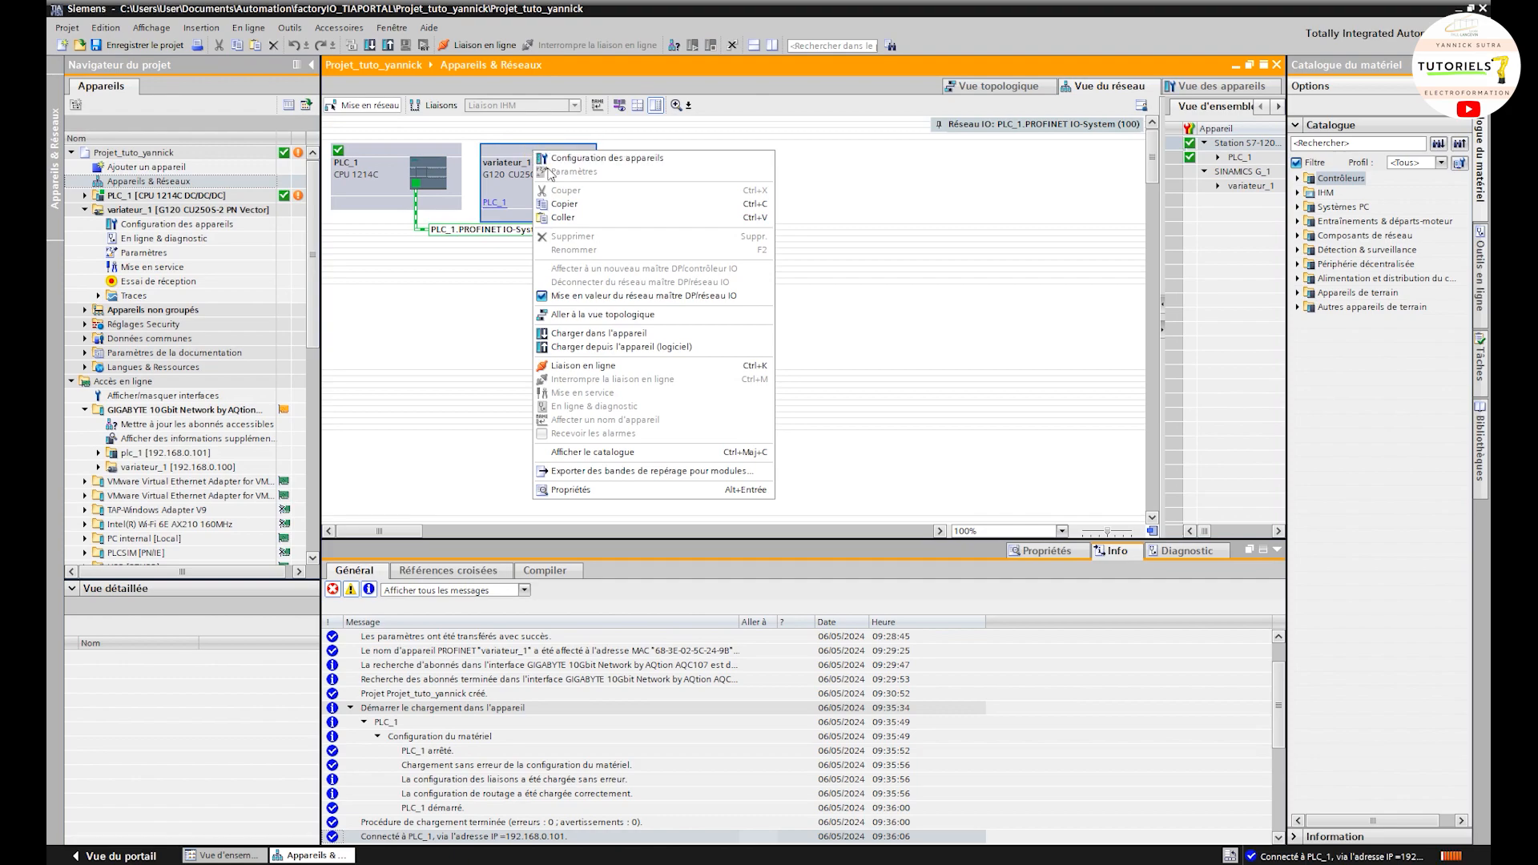
click(624, 334)
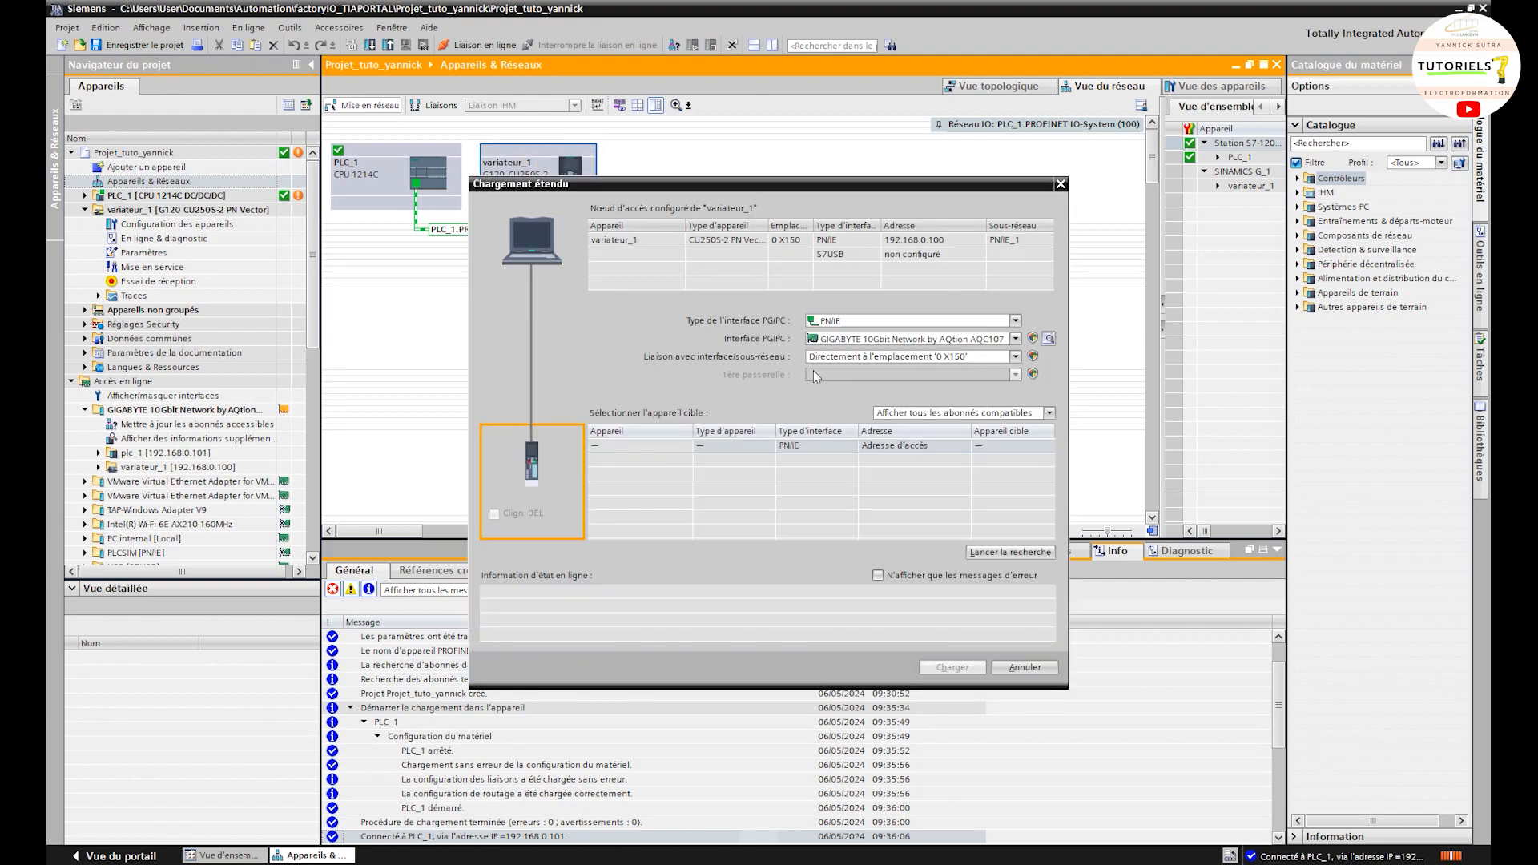
click(987, 553)
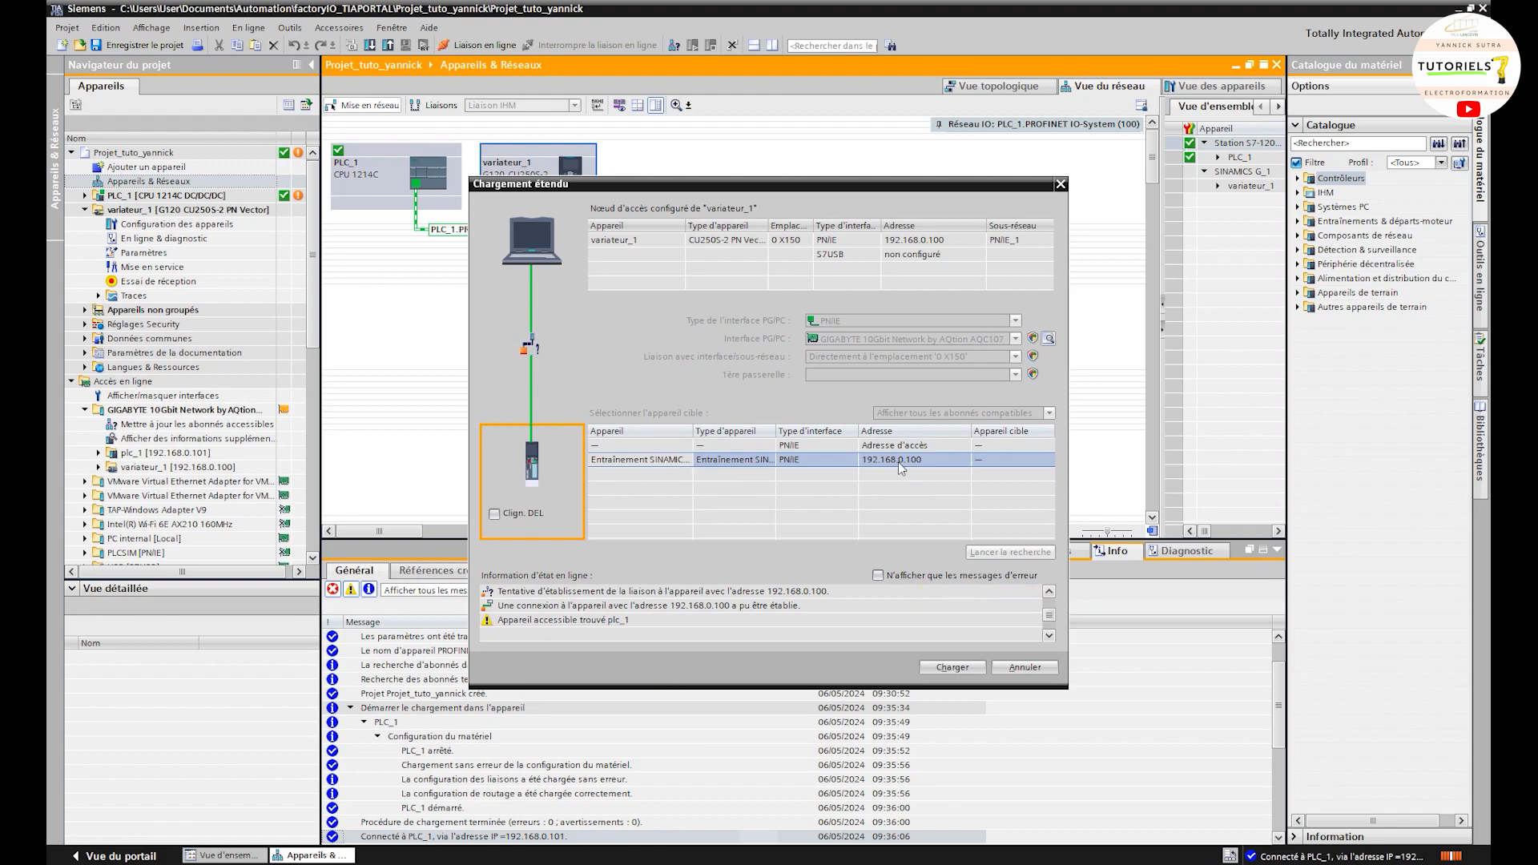
click(968, 665)
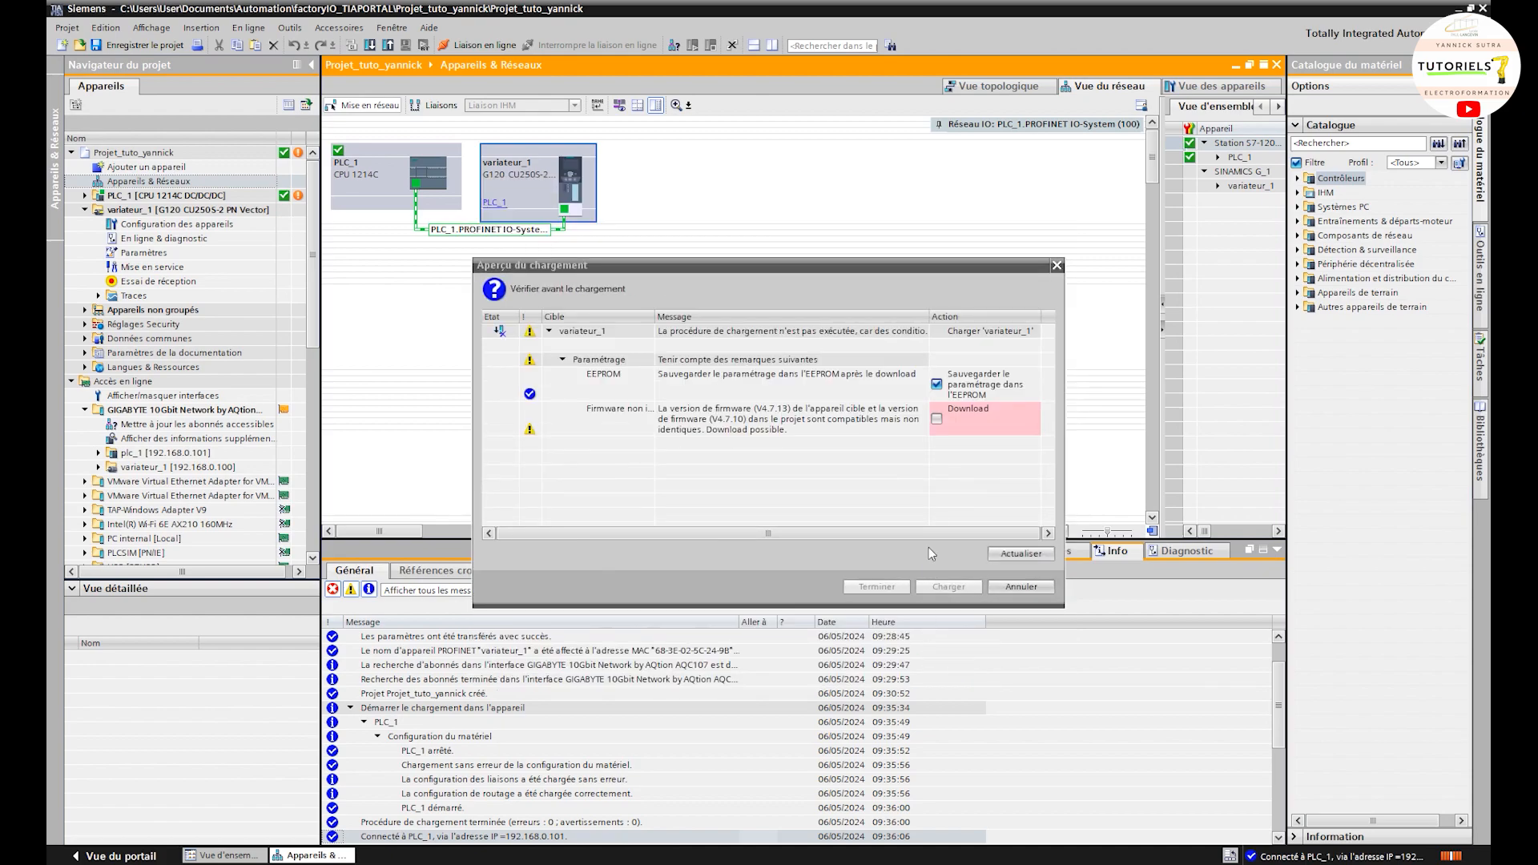
click(936, 419)
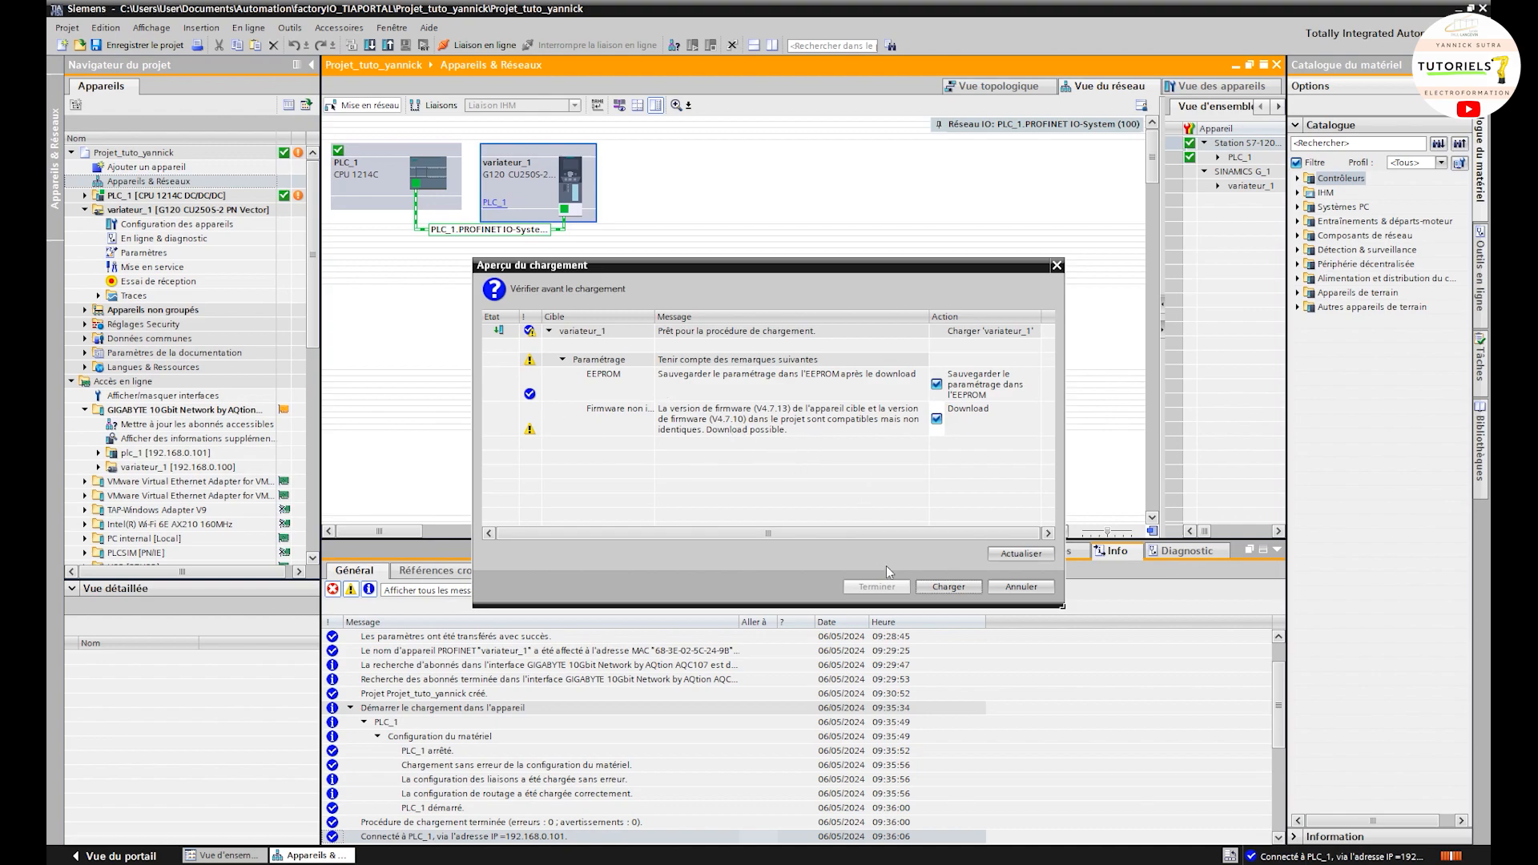
click(949, 586)
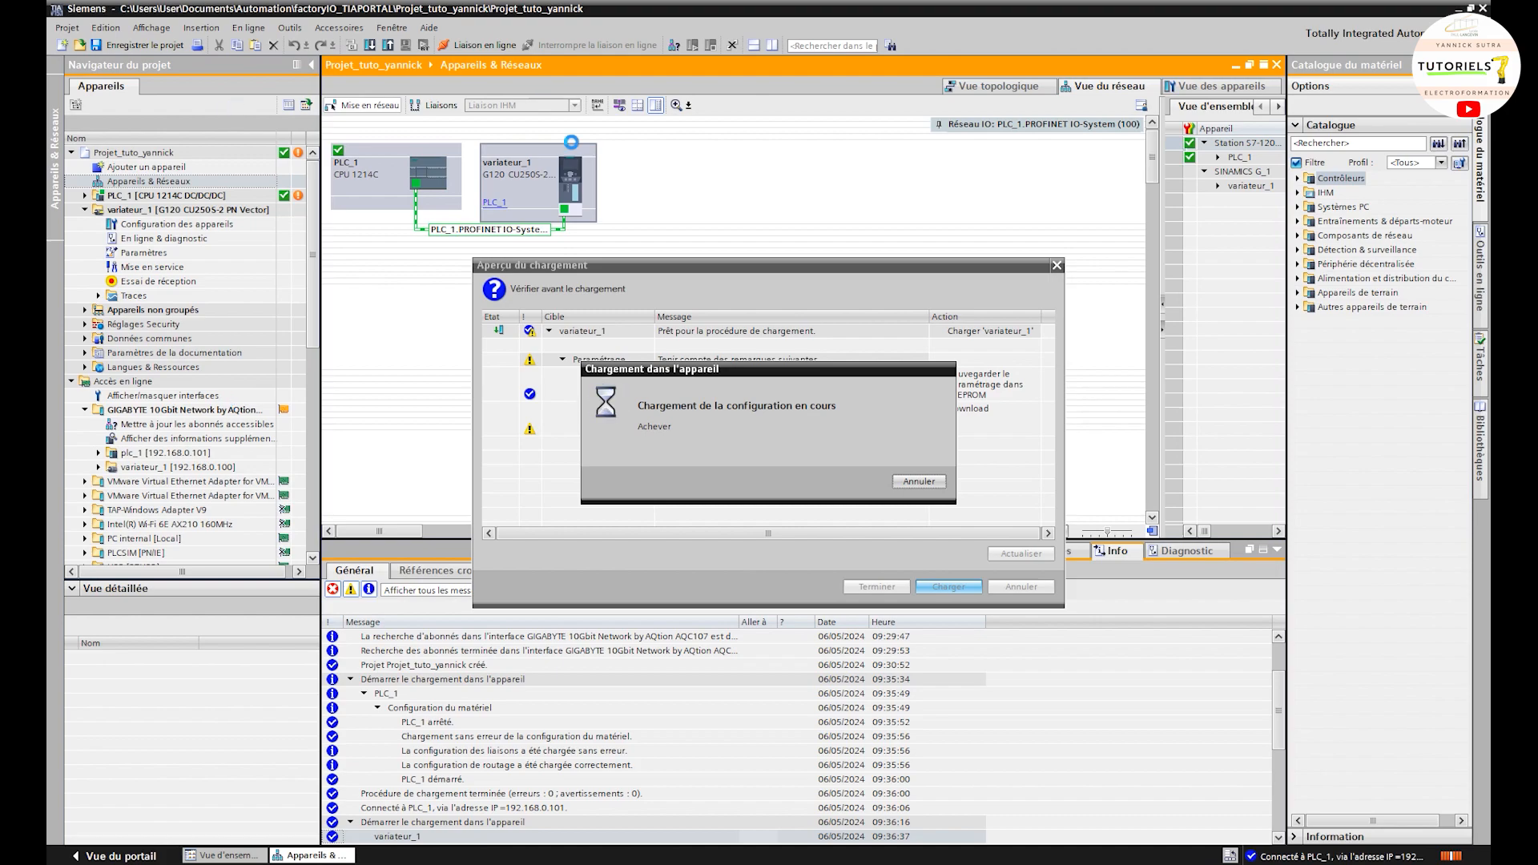
drag(816, 372, 761, 471)
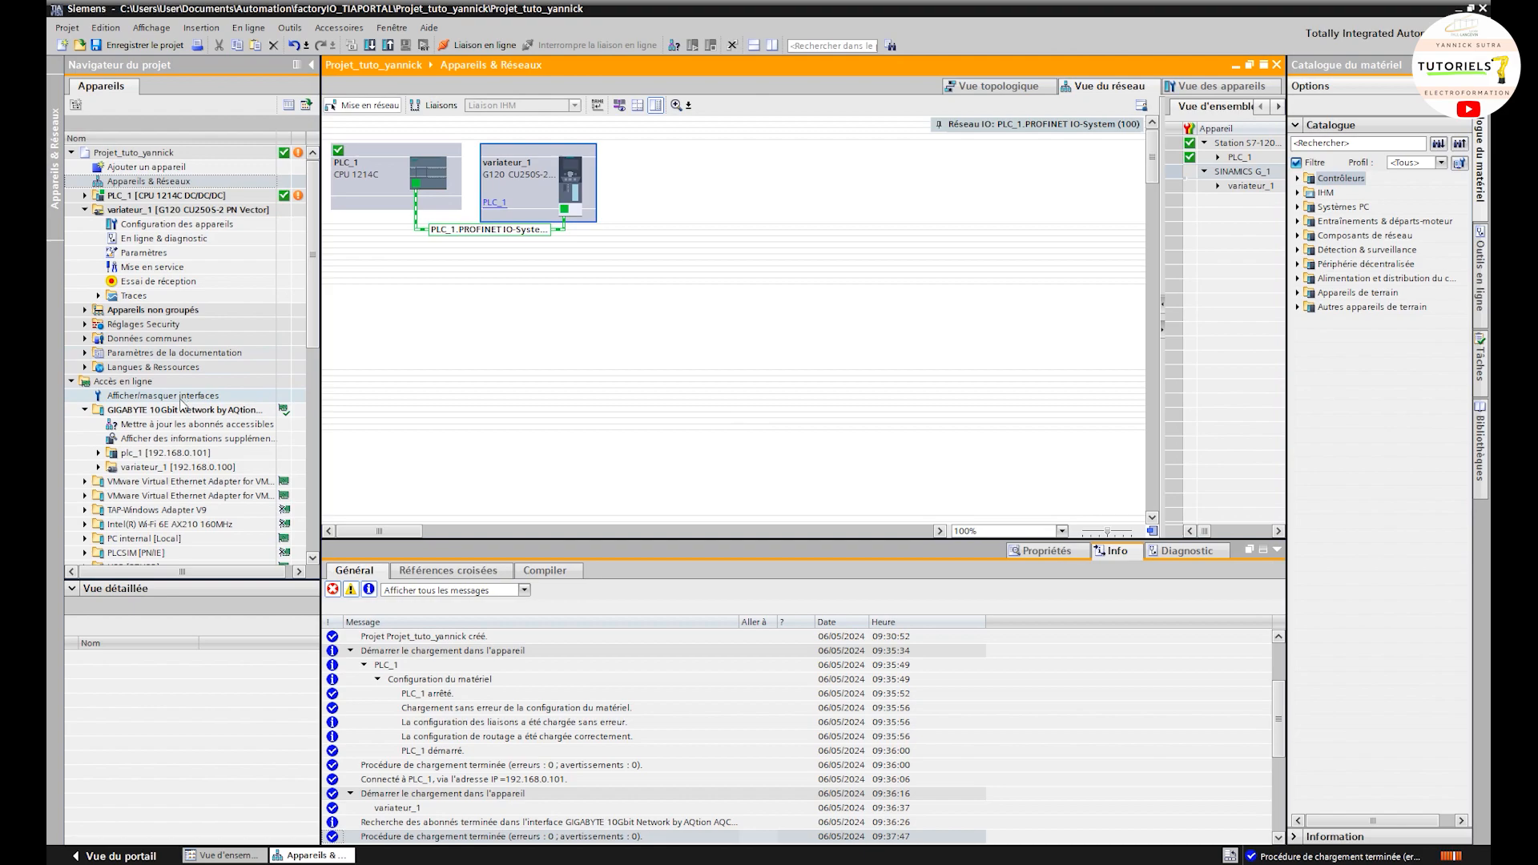
Step: Collapse the online access list in the project tree and go online with variateur_1
click(72, 381)
click(251, 210)
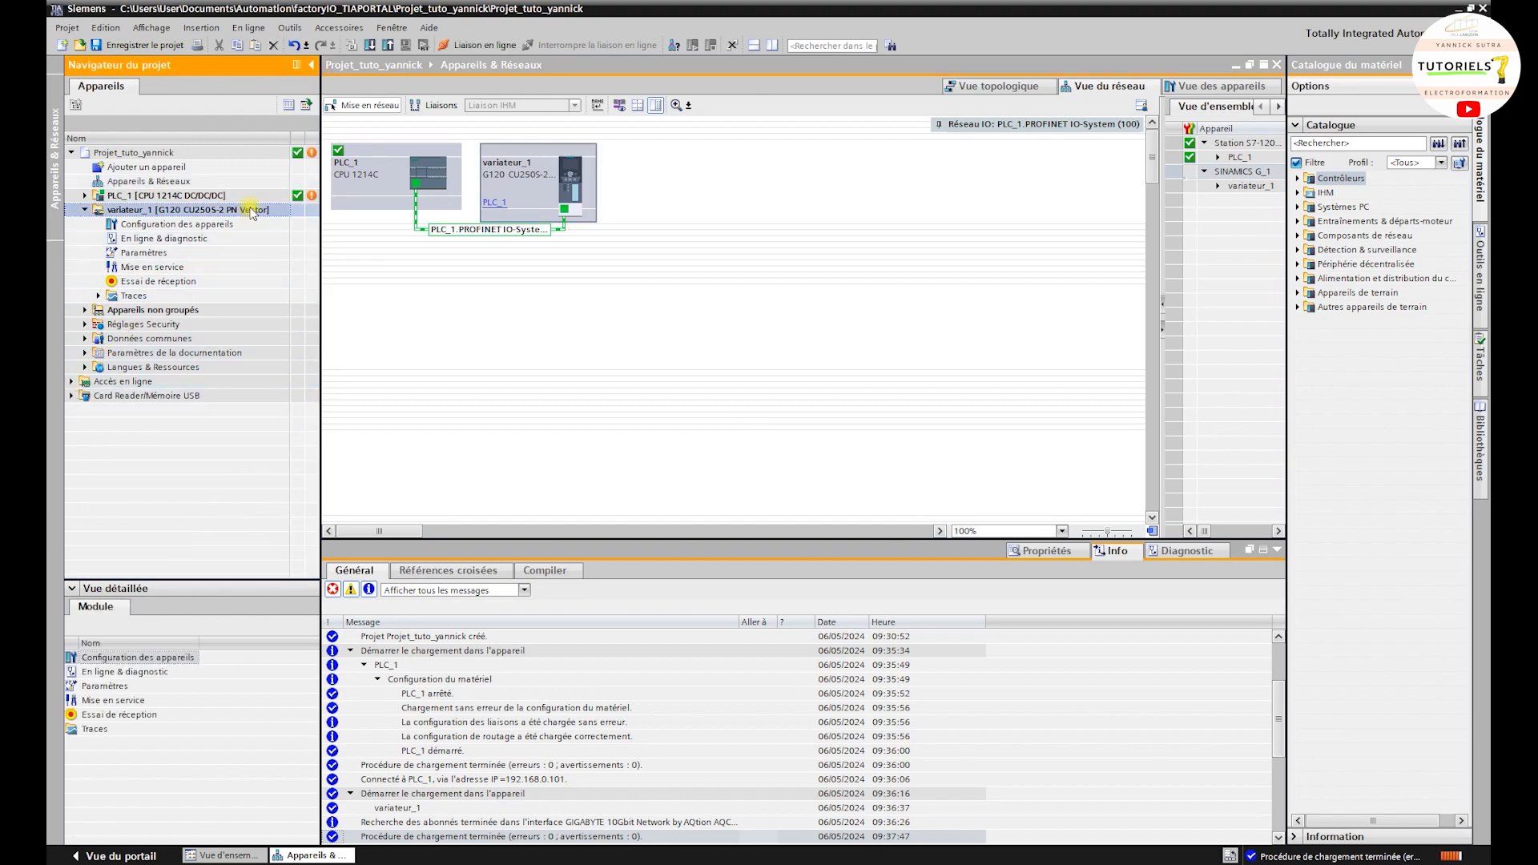
click(473, 46)
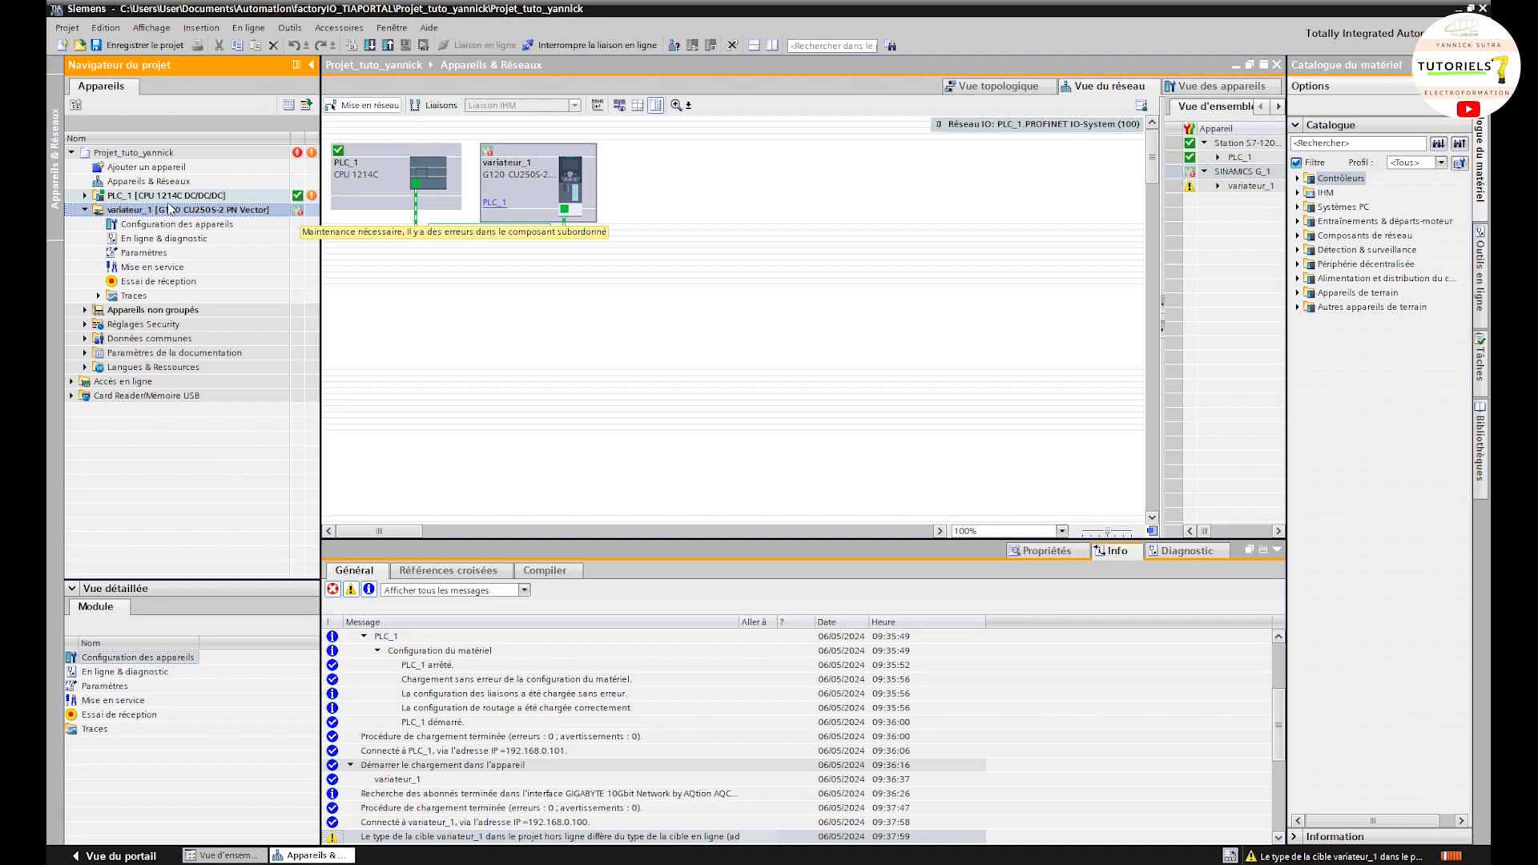
Step: Download PLC_1's program blocks without synchronization, stopping all modules for the load and starting the module when finishing
click(86, 196)
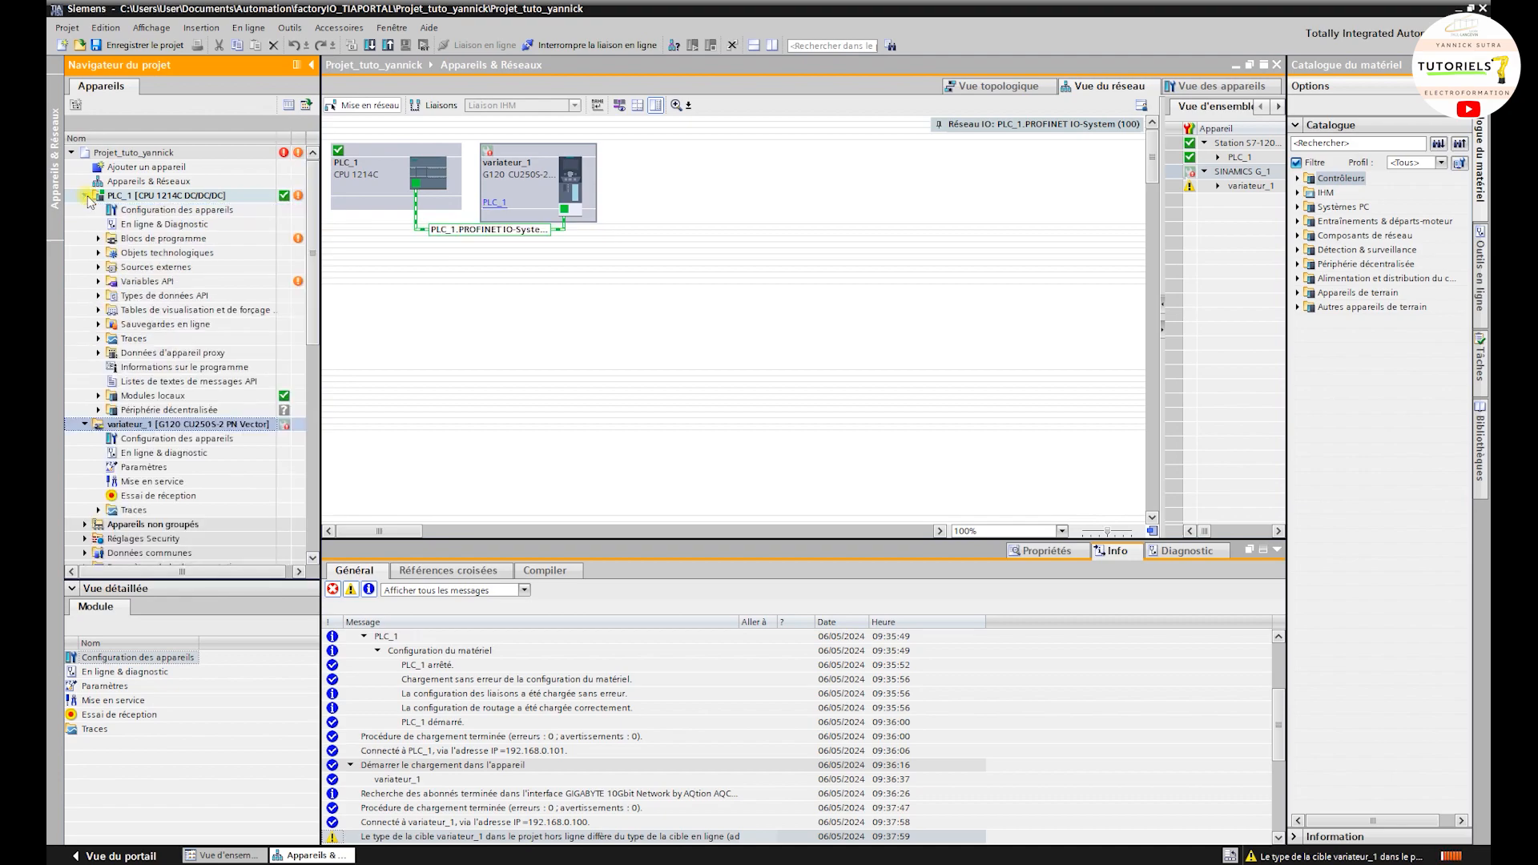
click(98, 239)
click(168, 240)
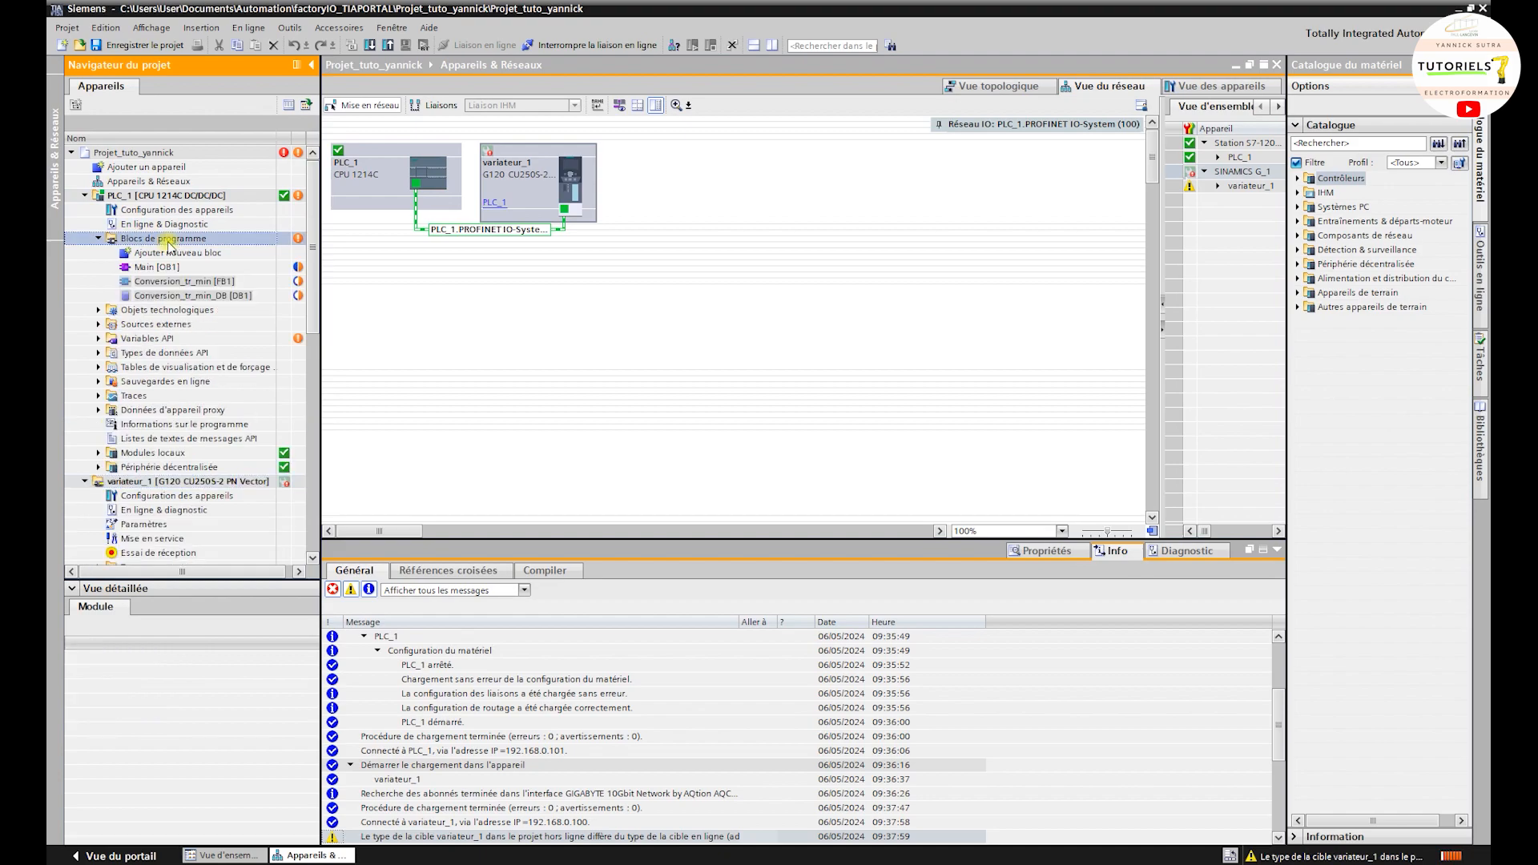
click(99, 239)
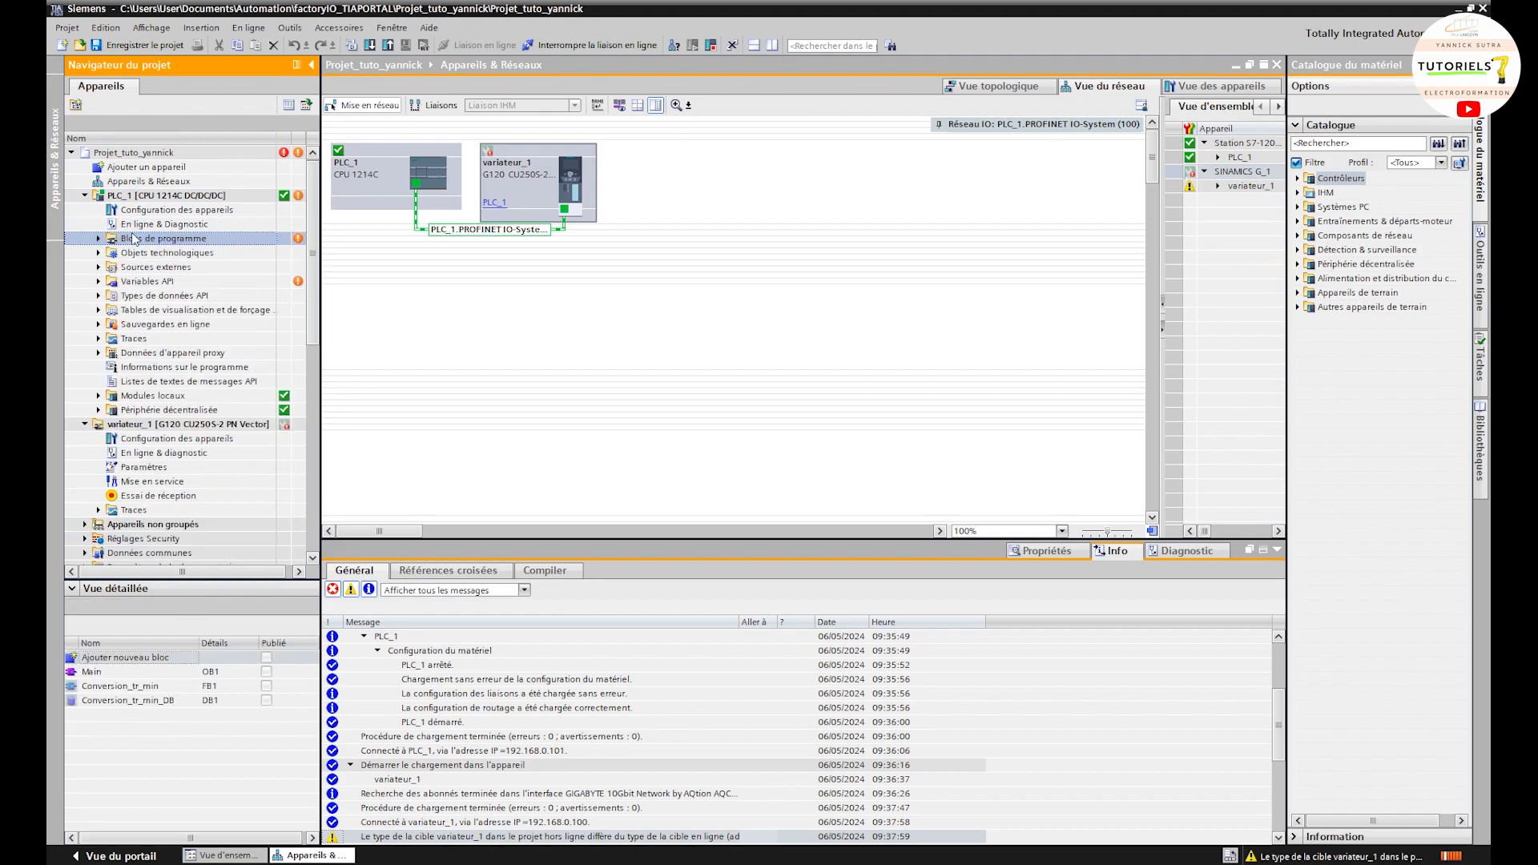
click(369, 46)
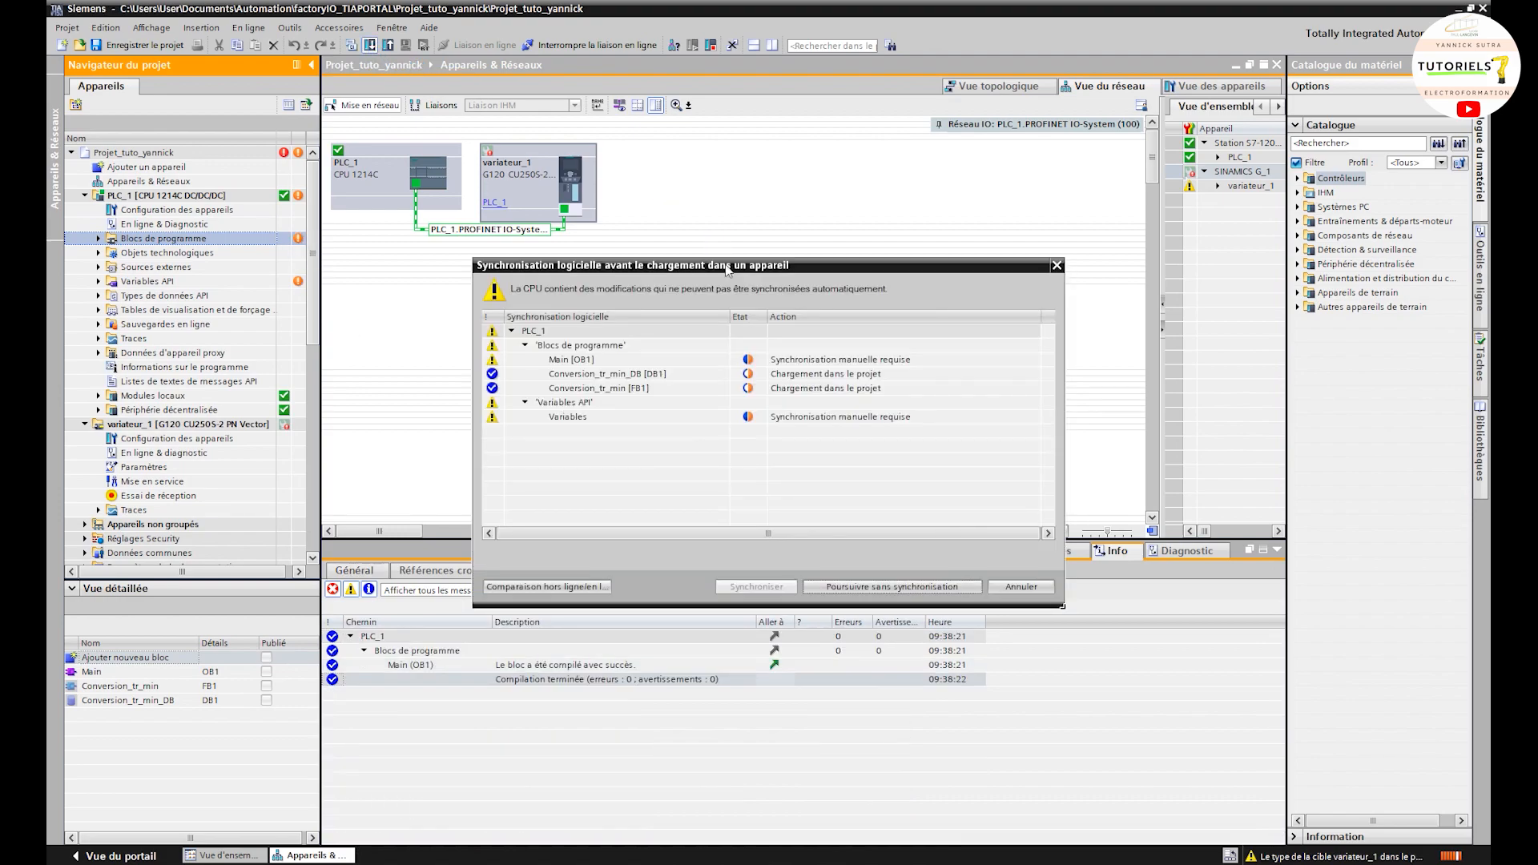
click(876, 591)
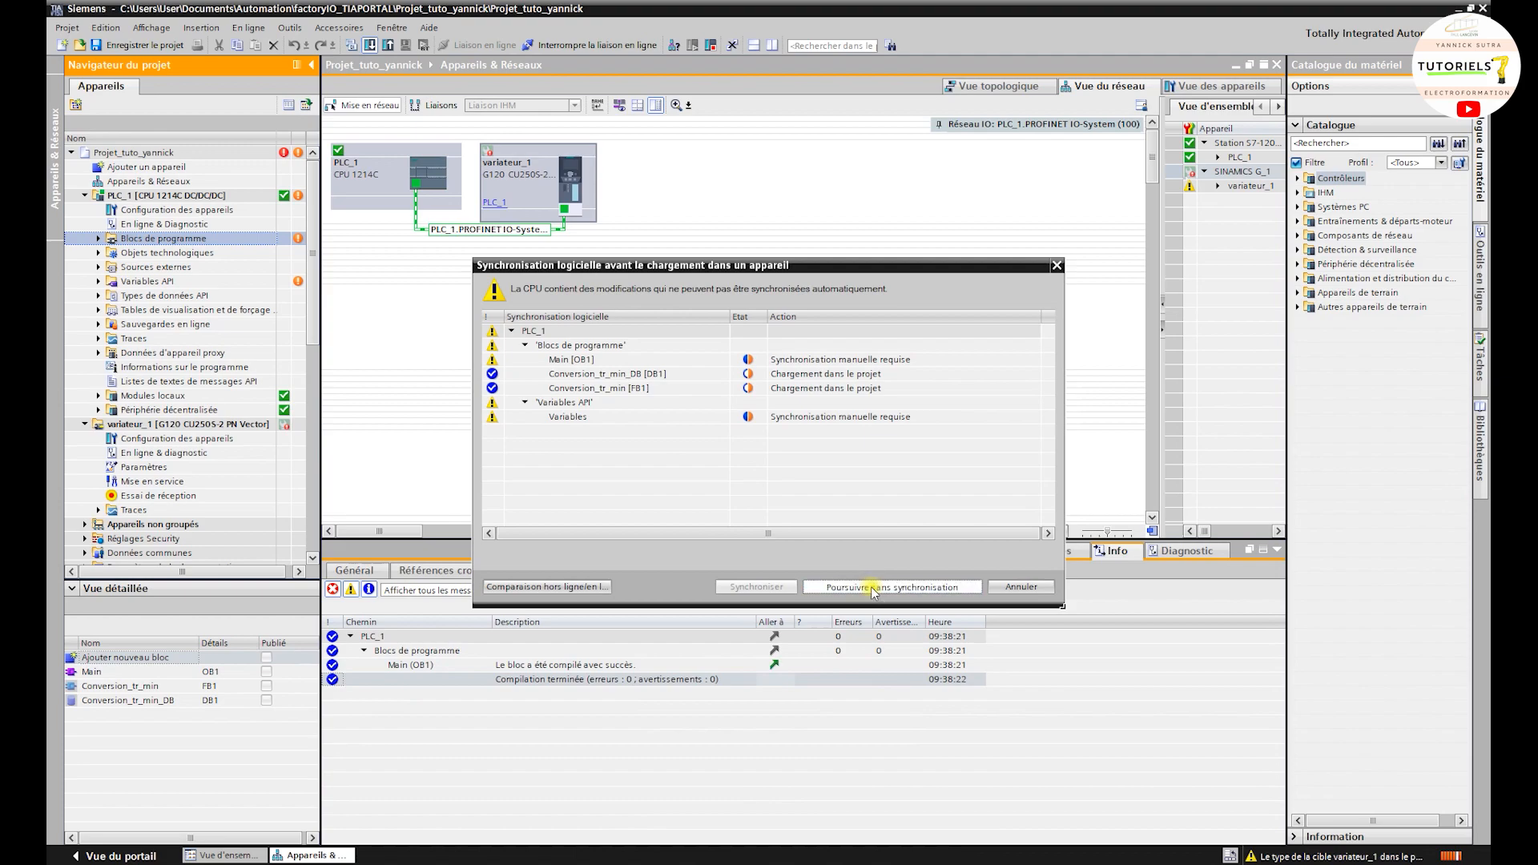
click(988, 360)
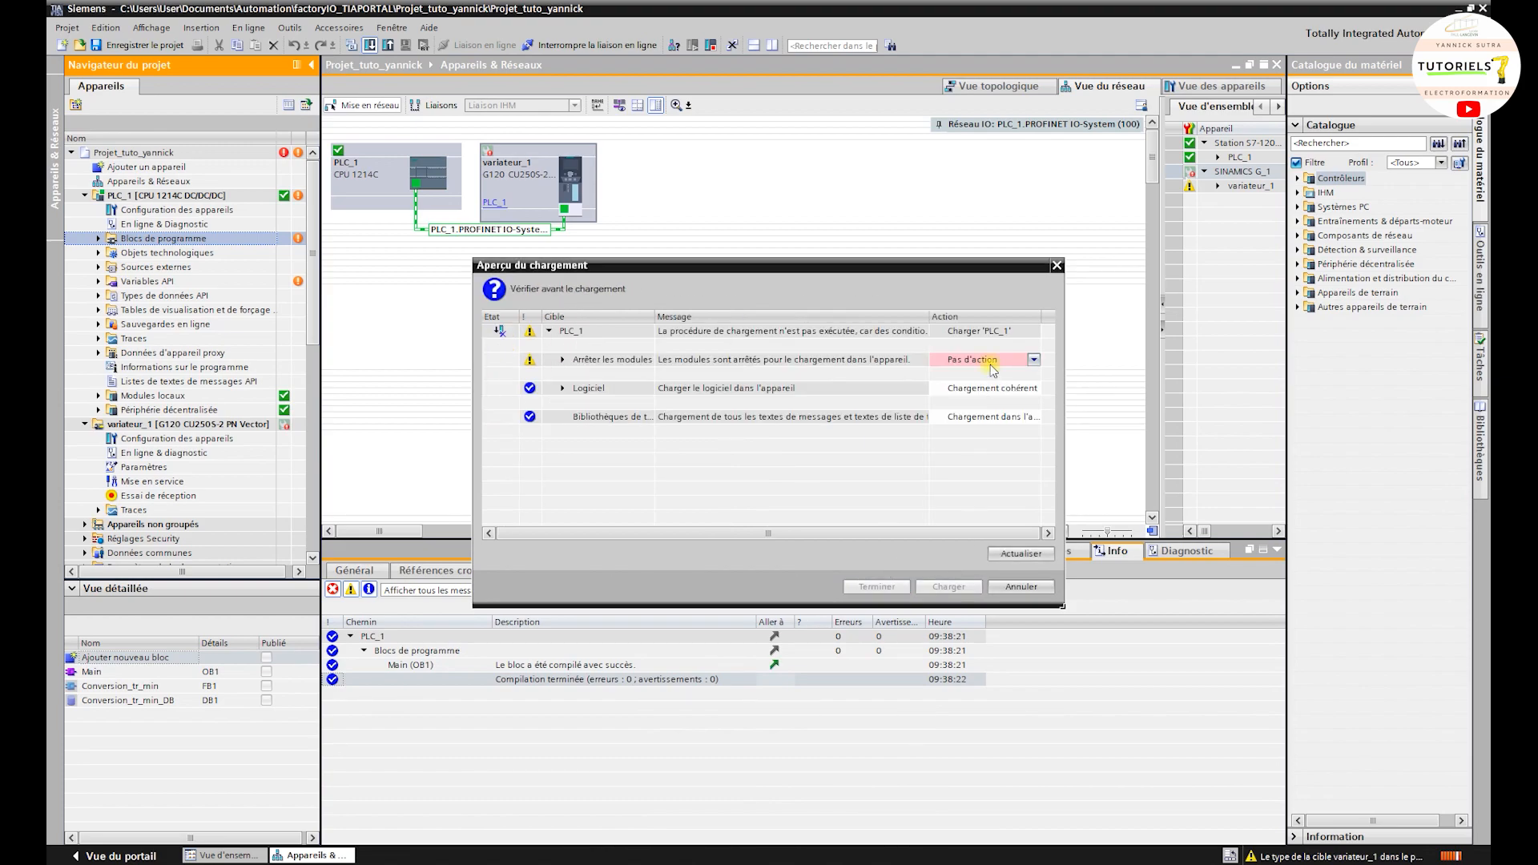
click(991, 385)
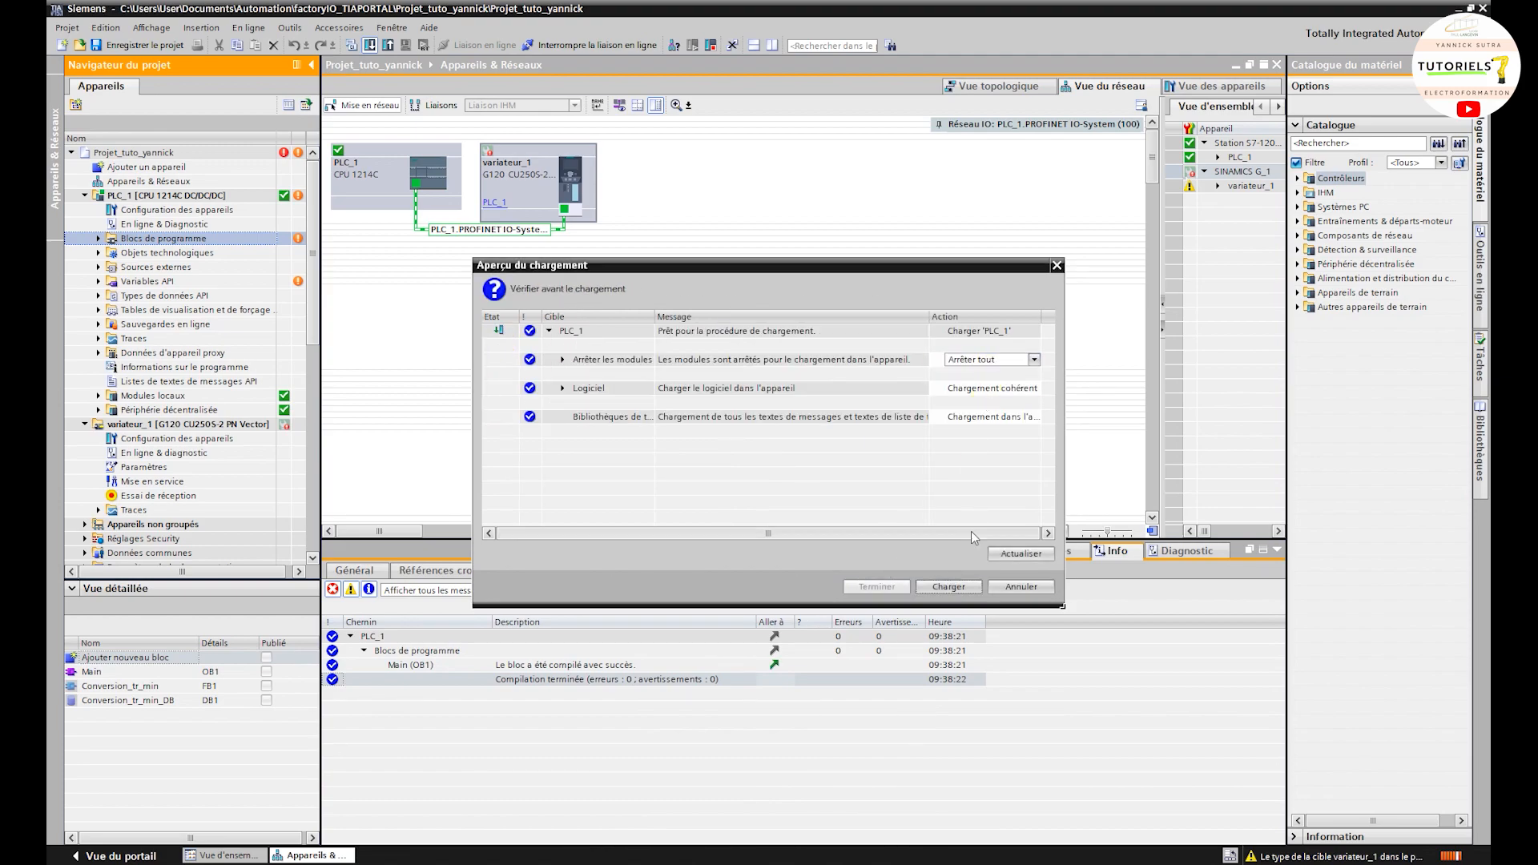
click(955, 589)
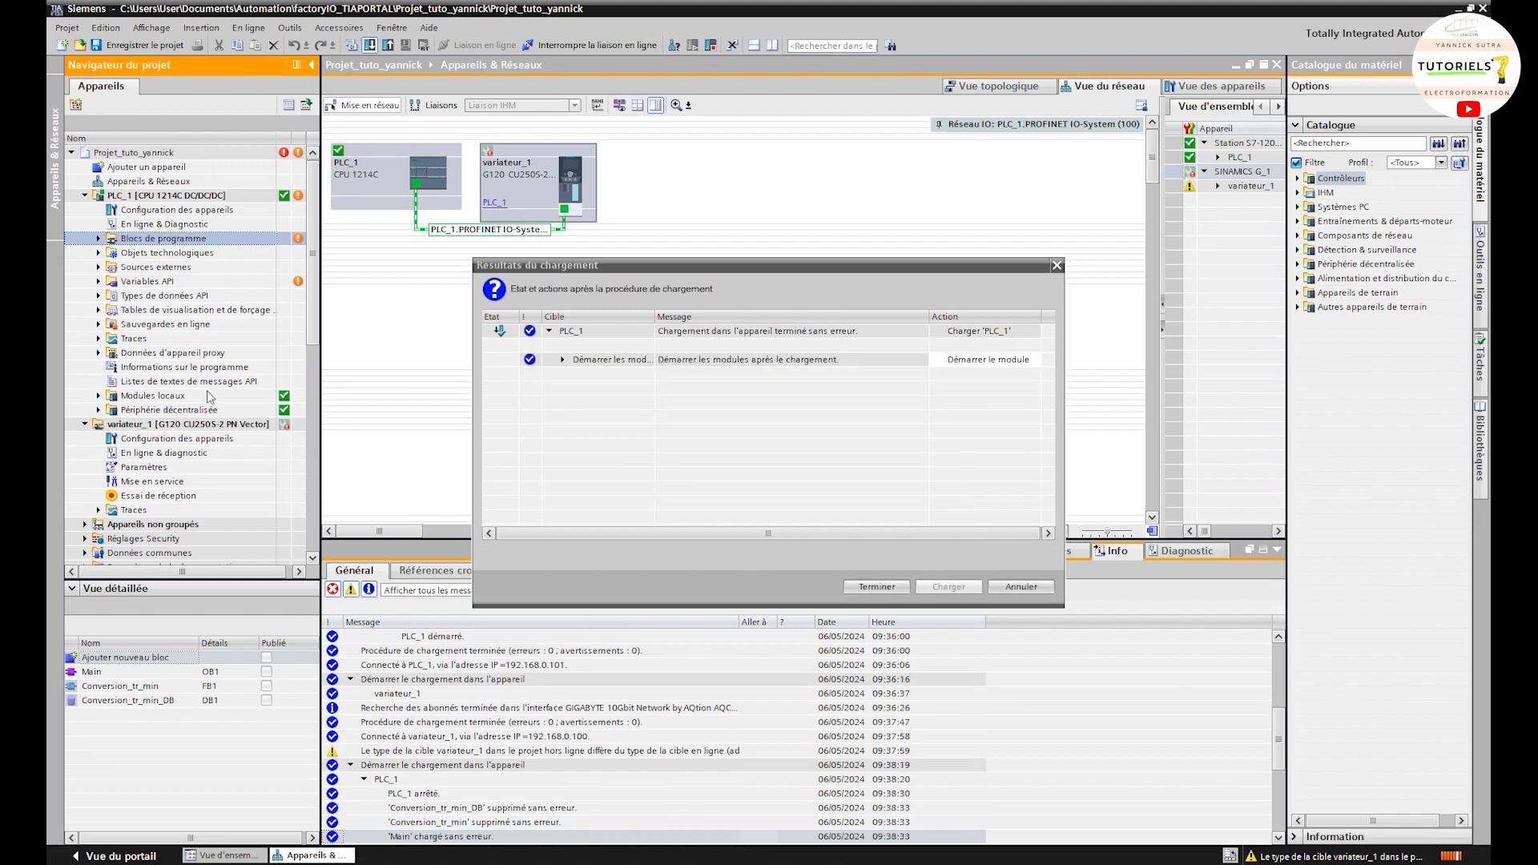
click(895, 587)
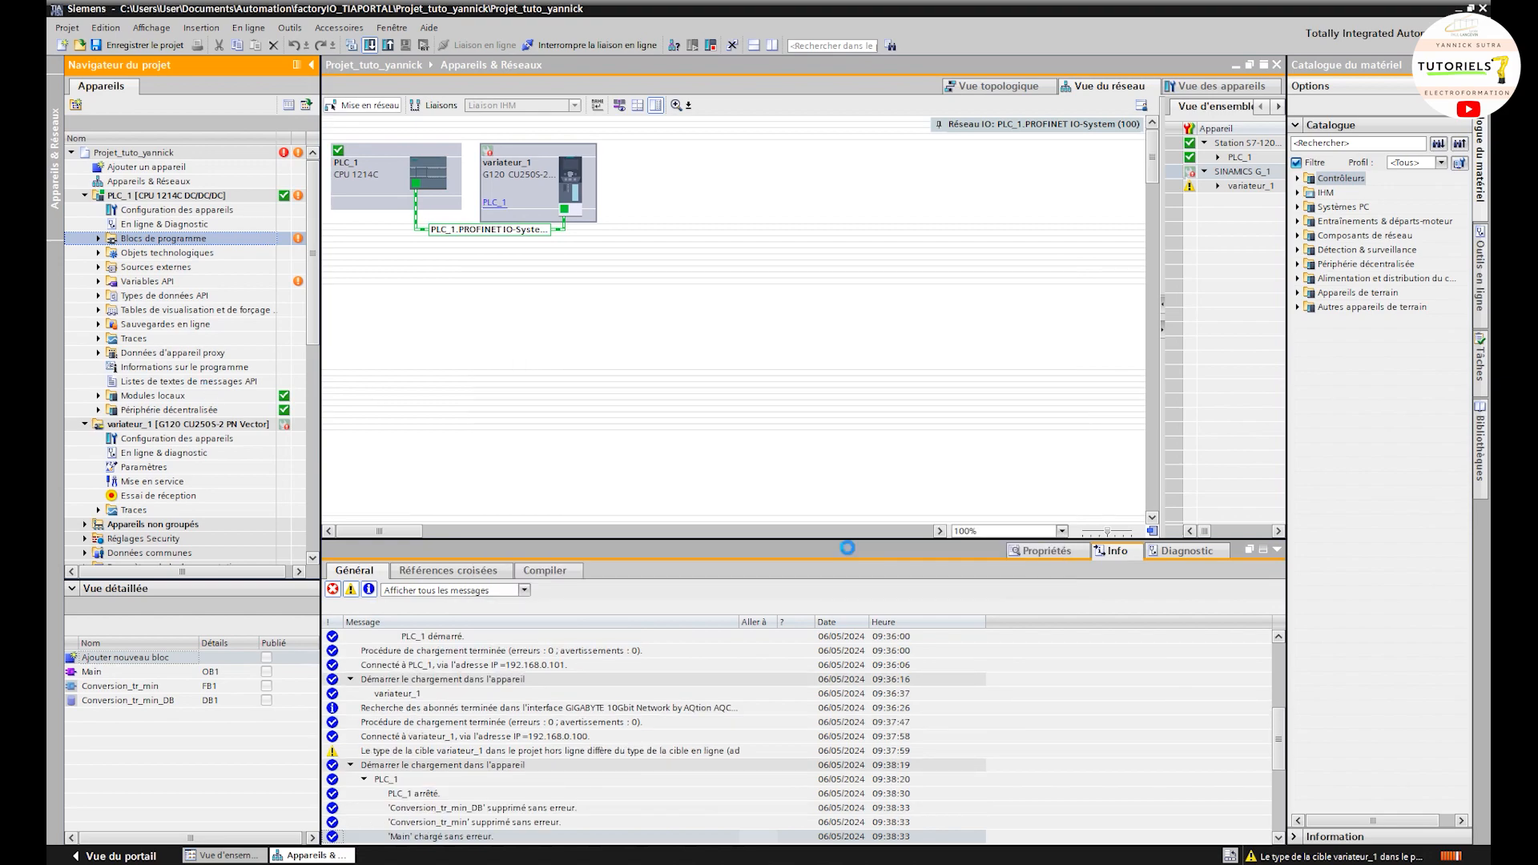
Step: Download the configuration to variateur_1 again, keeping the EEPROM save and firmware download options enabled, and check its online status
right_click(273, 426)
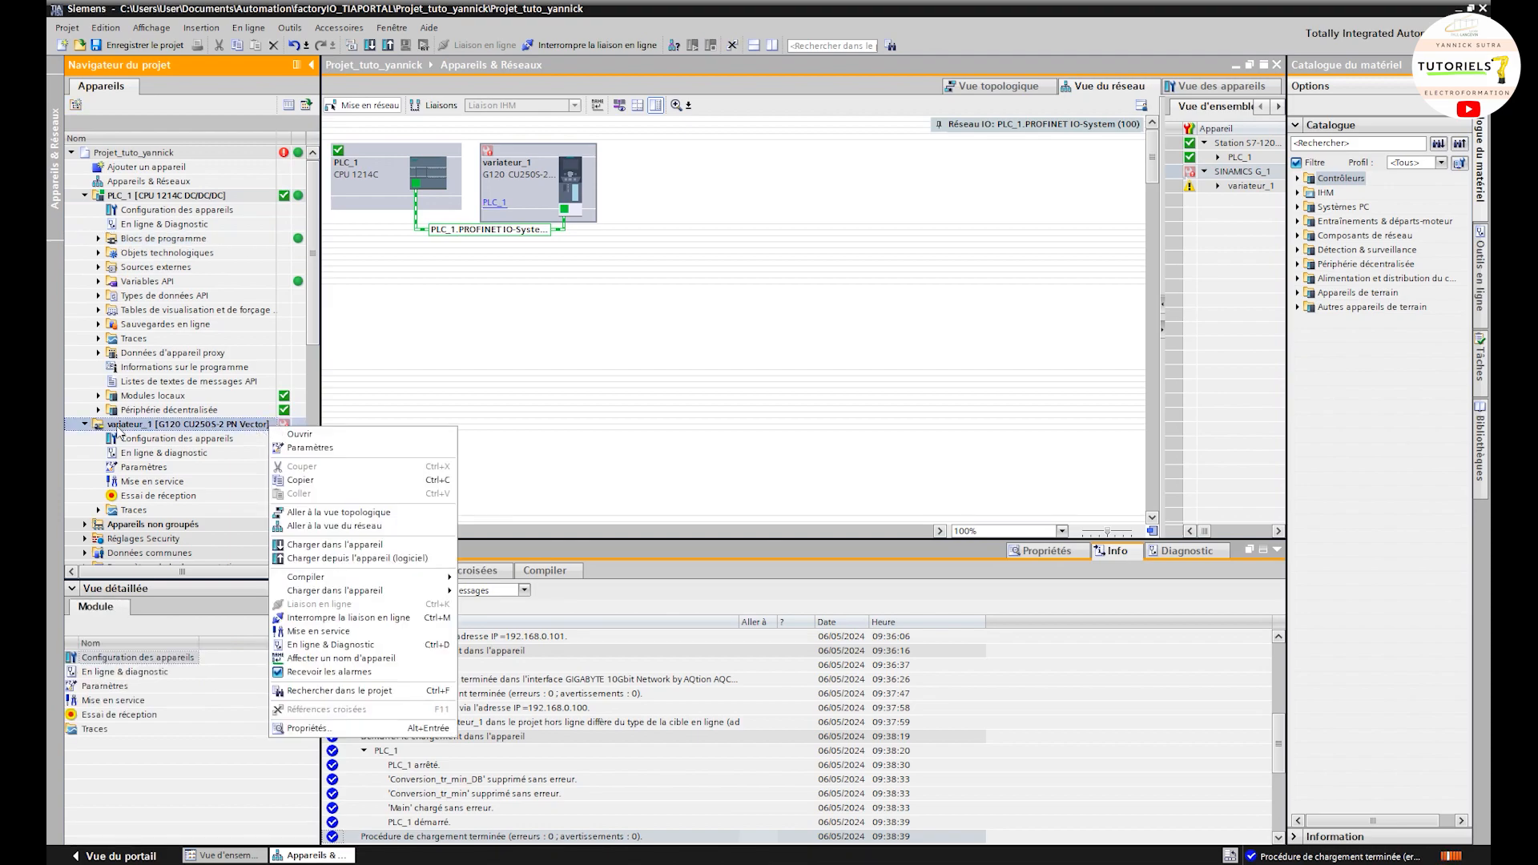
click(284, 425)
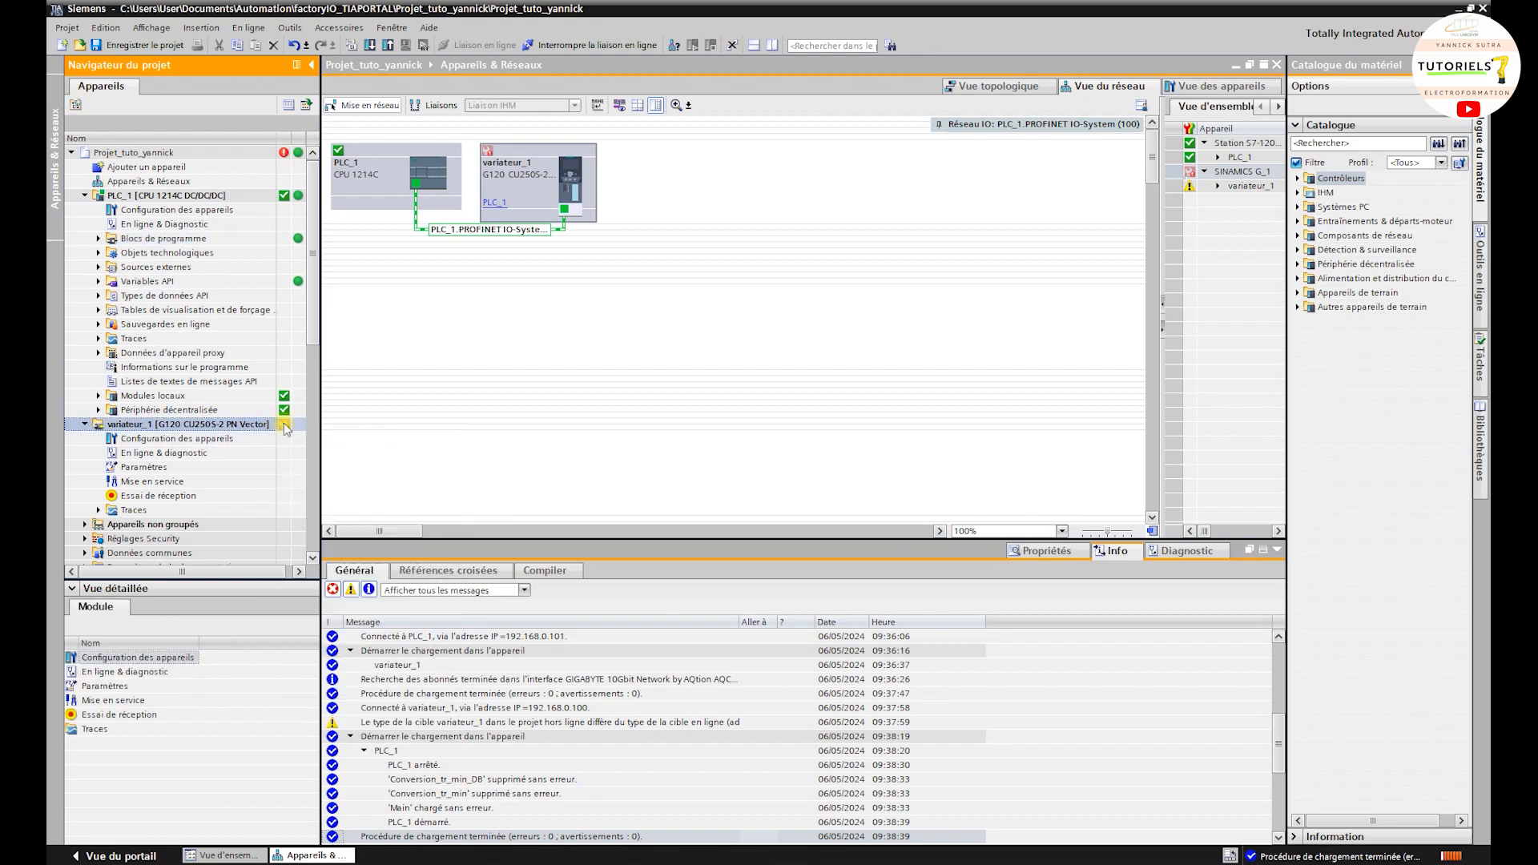
right_click(235, 424)
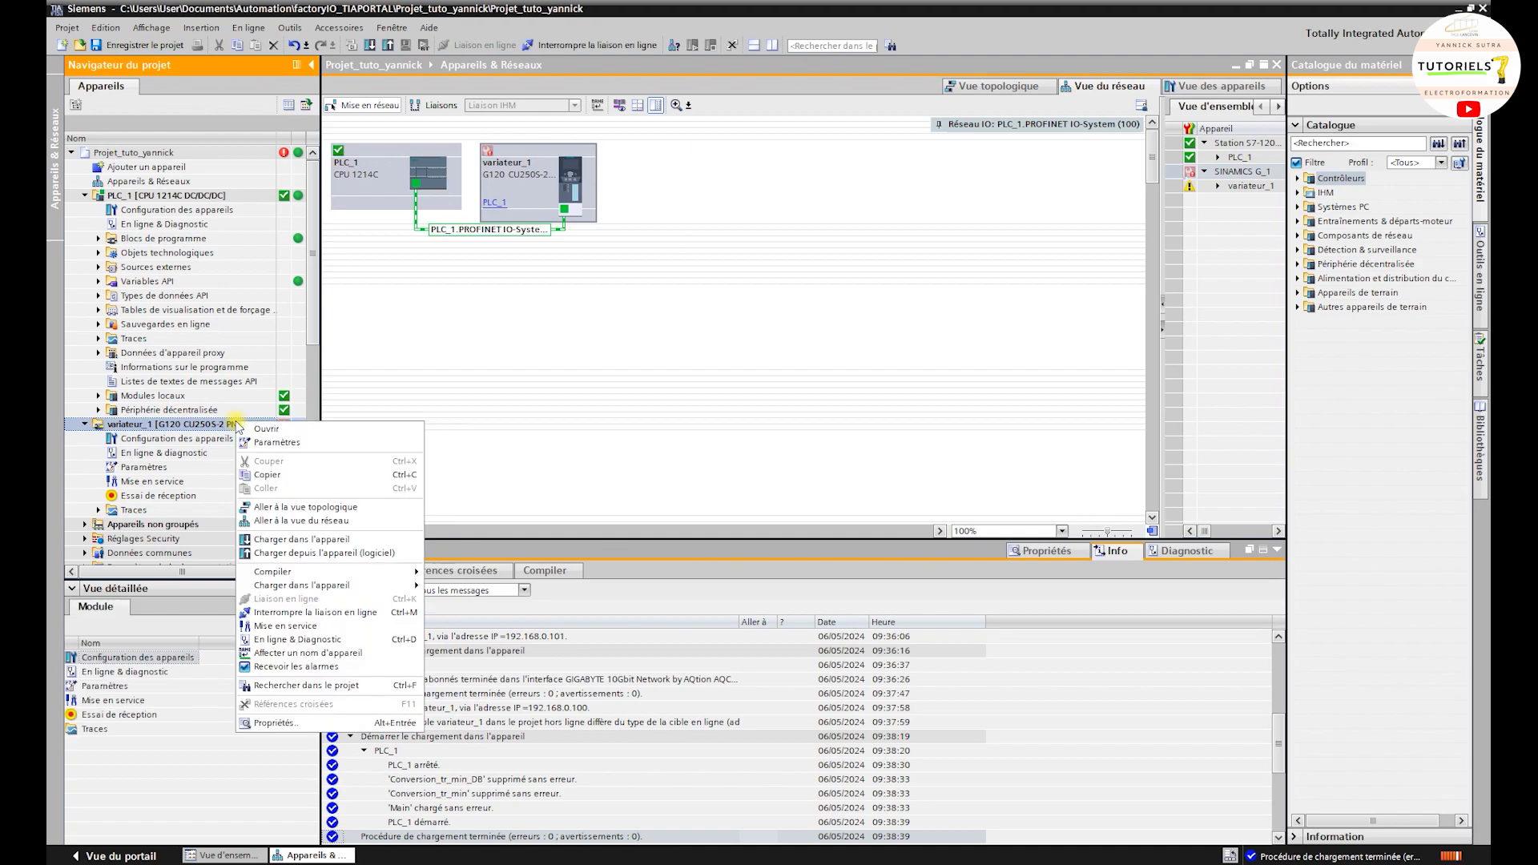
click(375, 47)
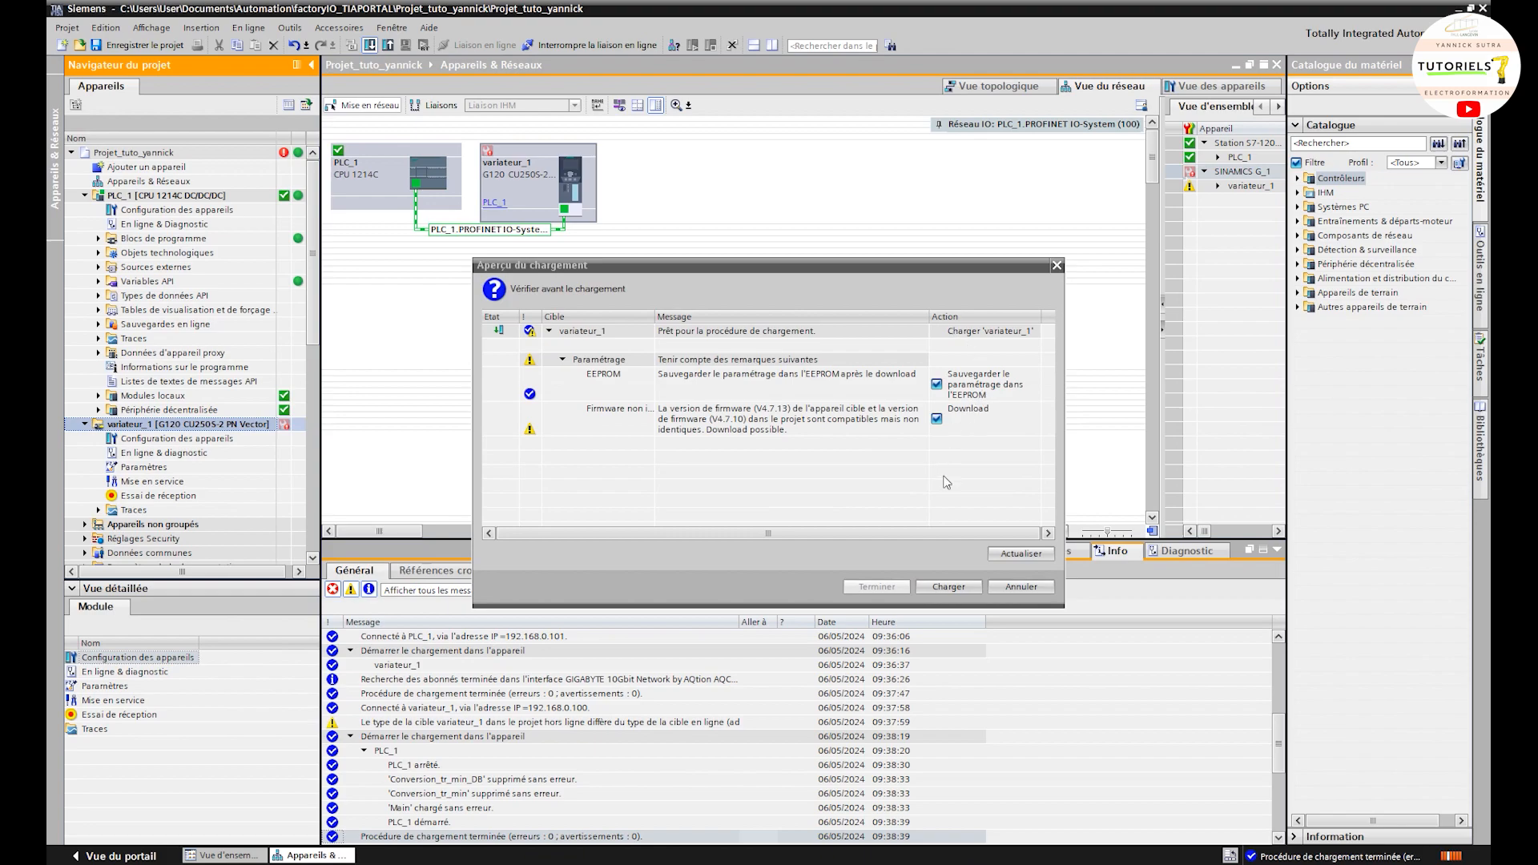
click(949, 586)
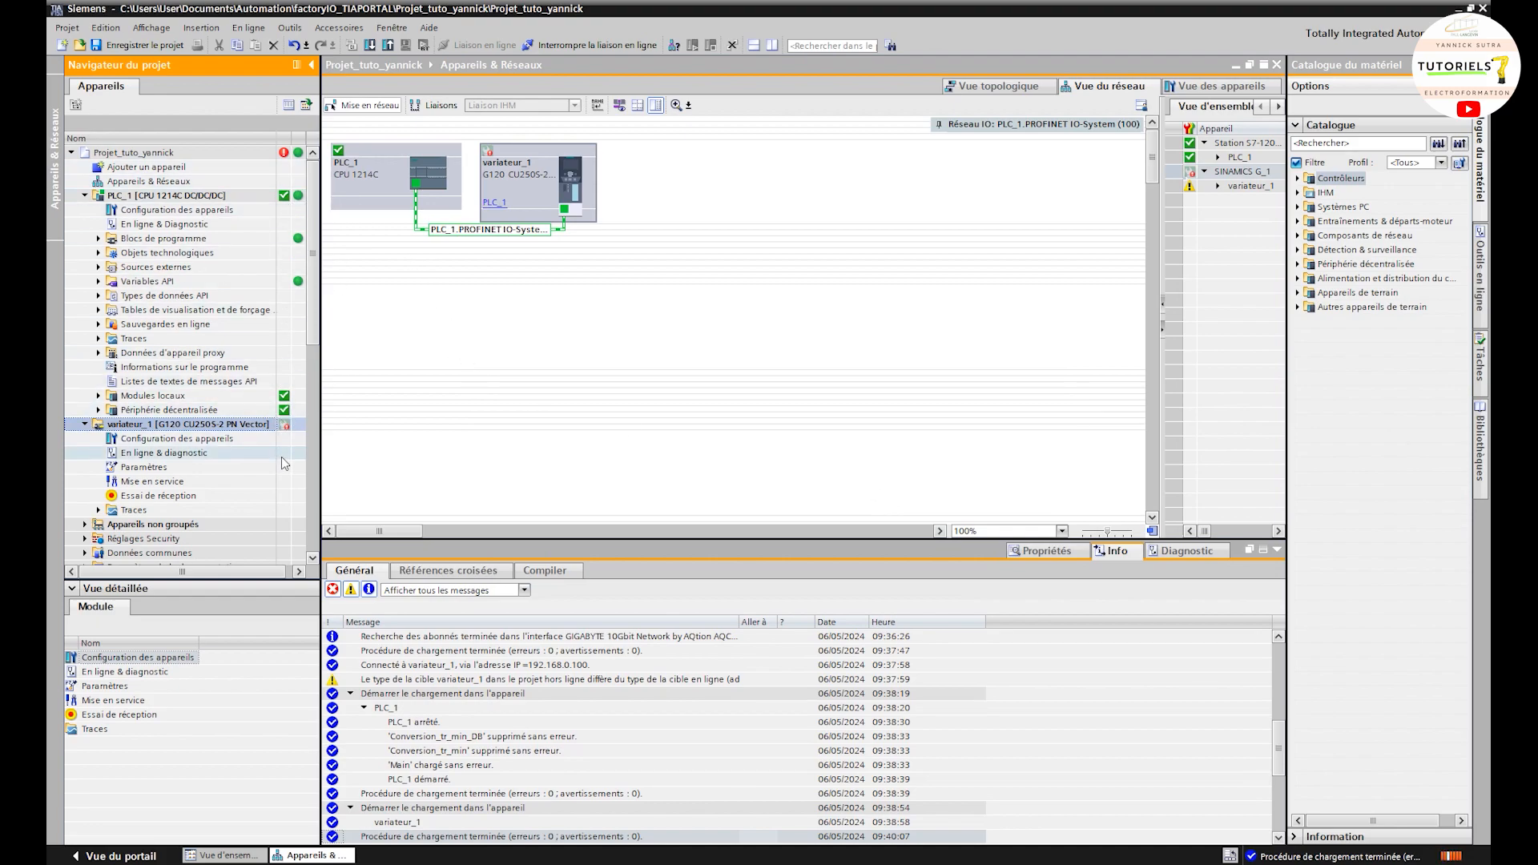
mouse_move(285, 427)
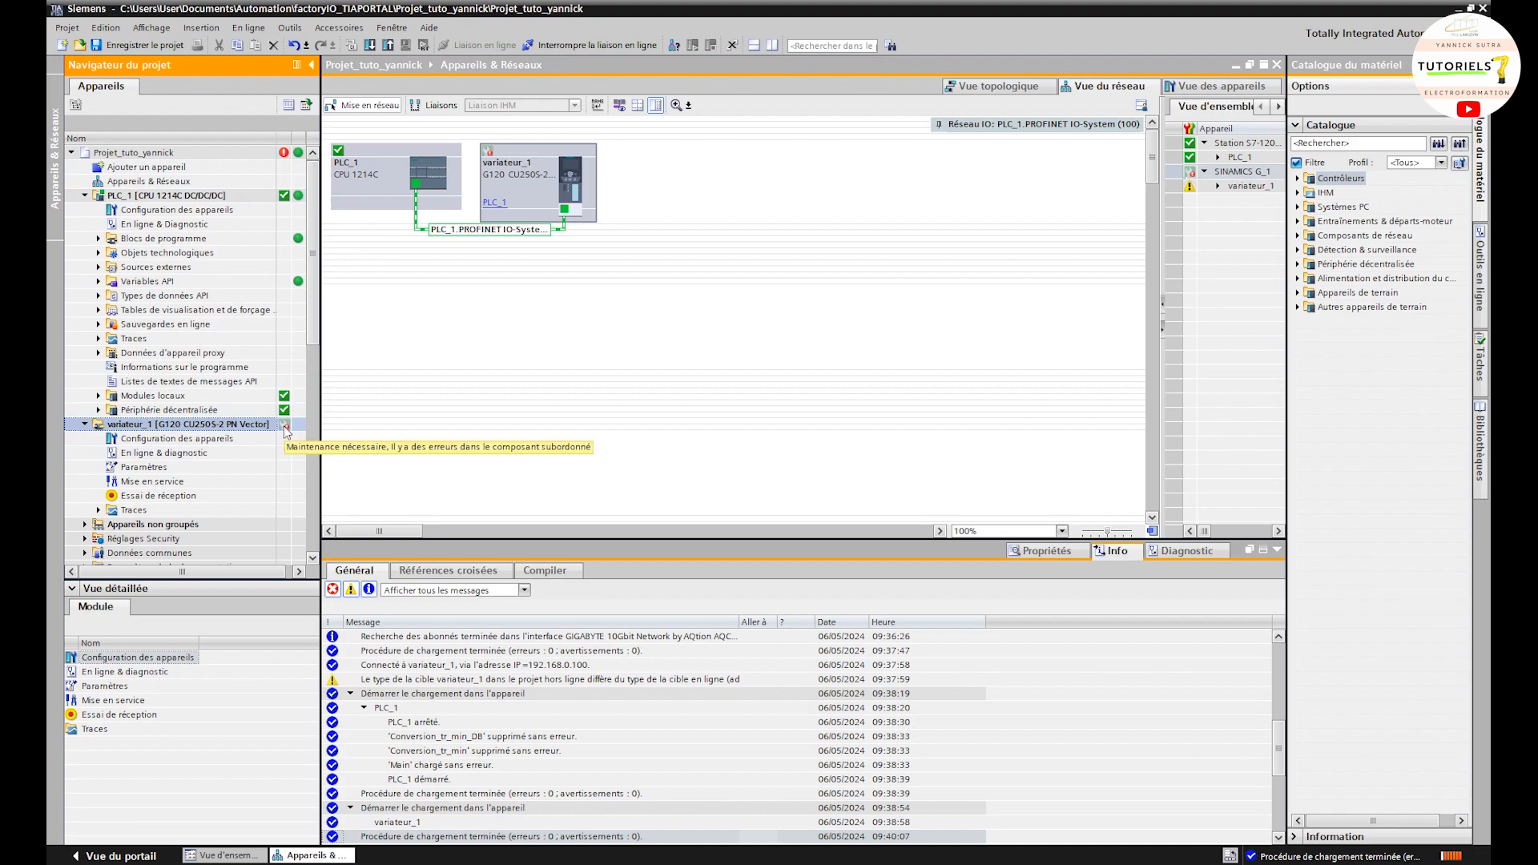